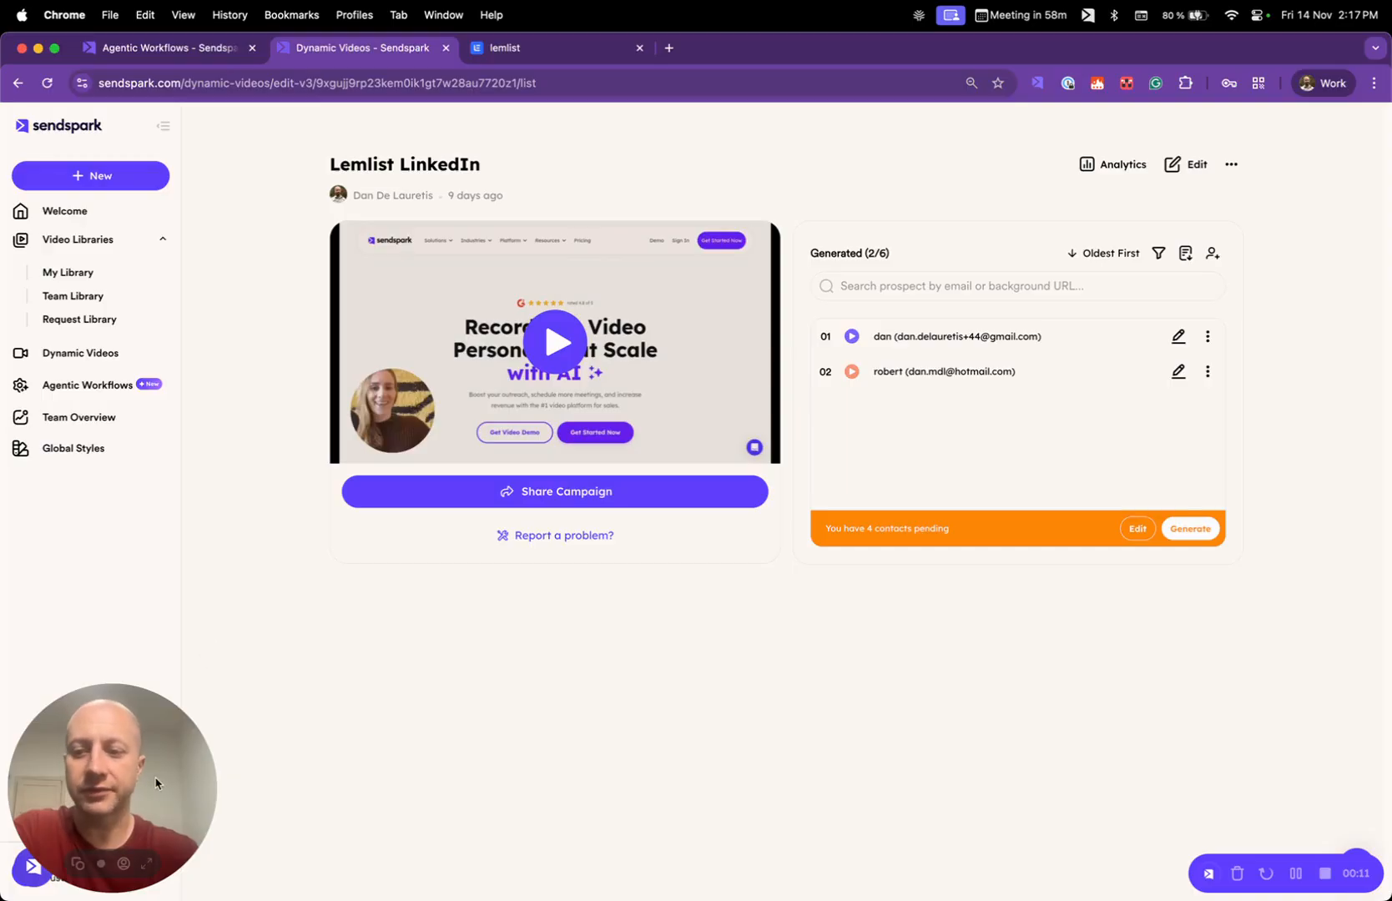
- Switch to lemlist and open the Nov 5 test campaign's lead list, discarding the unsaved sequence changes
left_click_drag(148, 787, 154, 739)
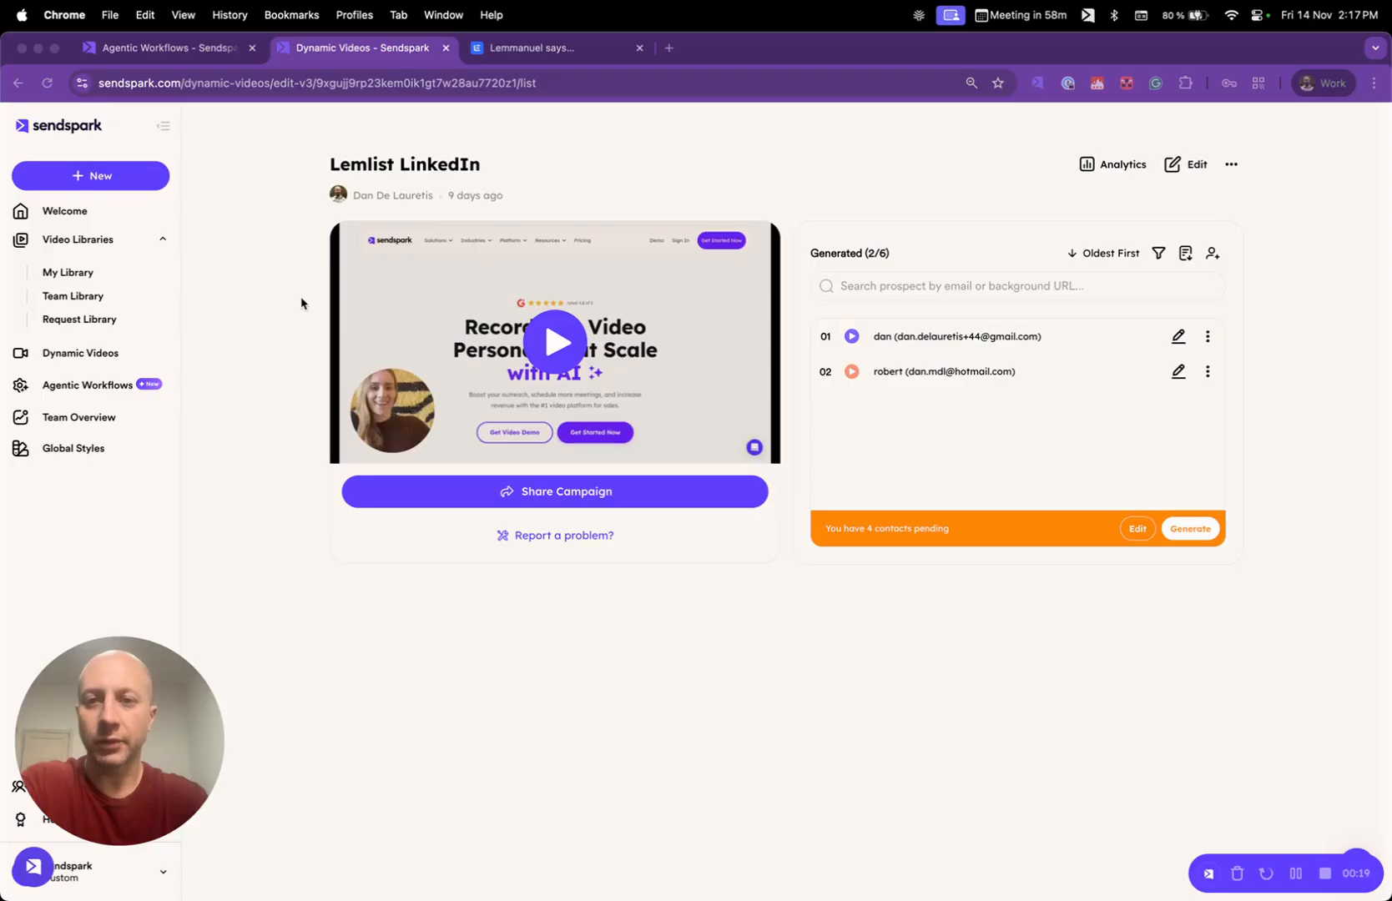
left_click(558, 51)
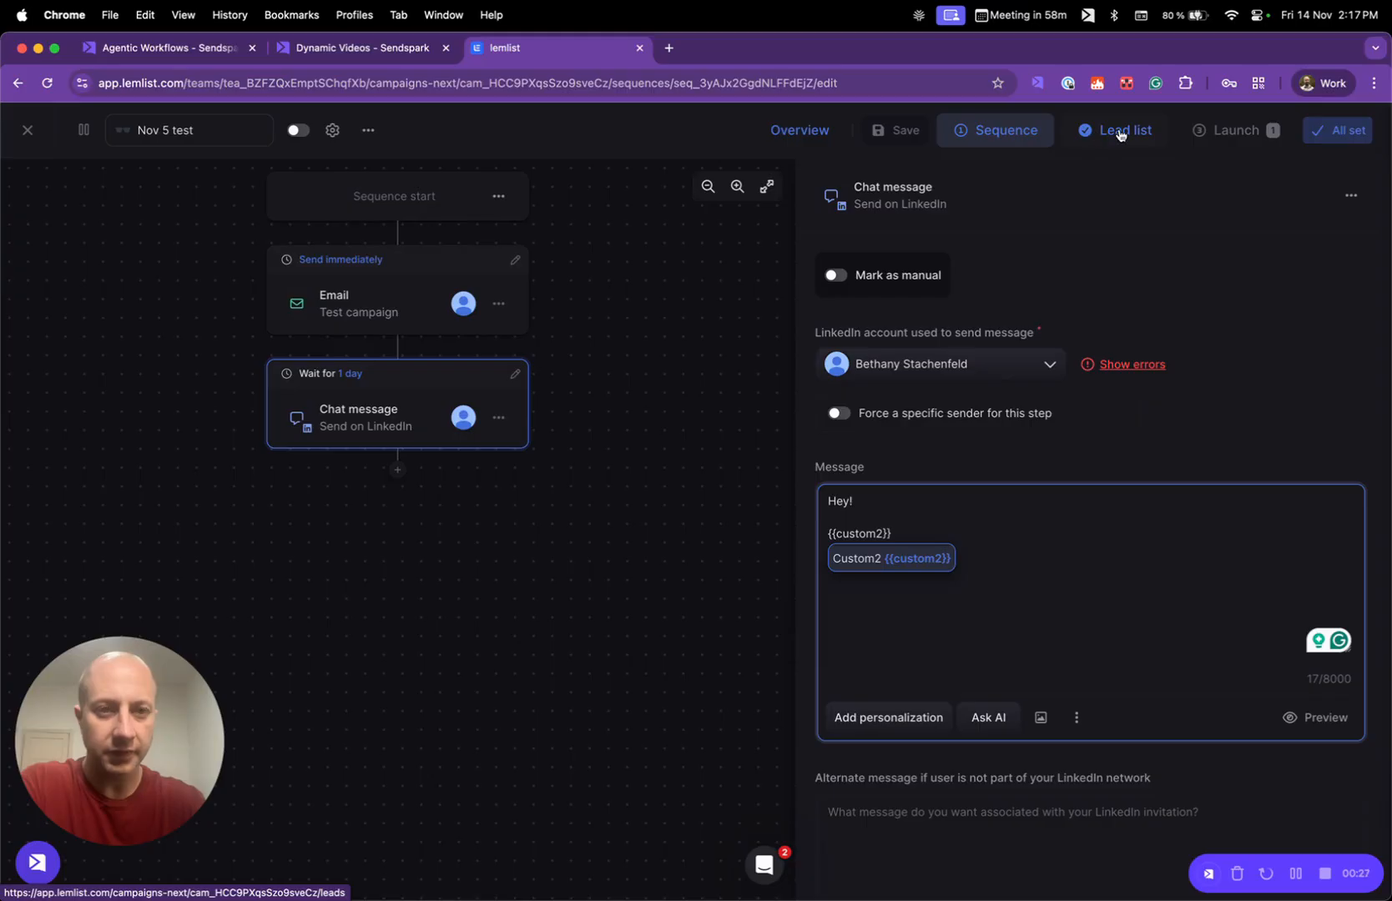
left_click(991, 546)
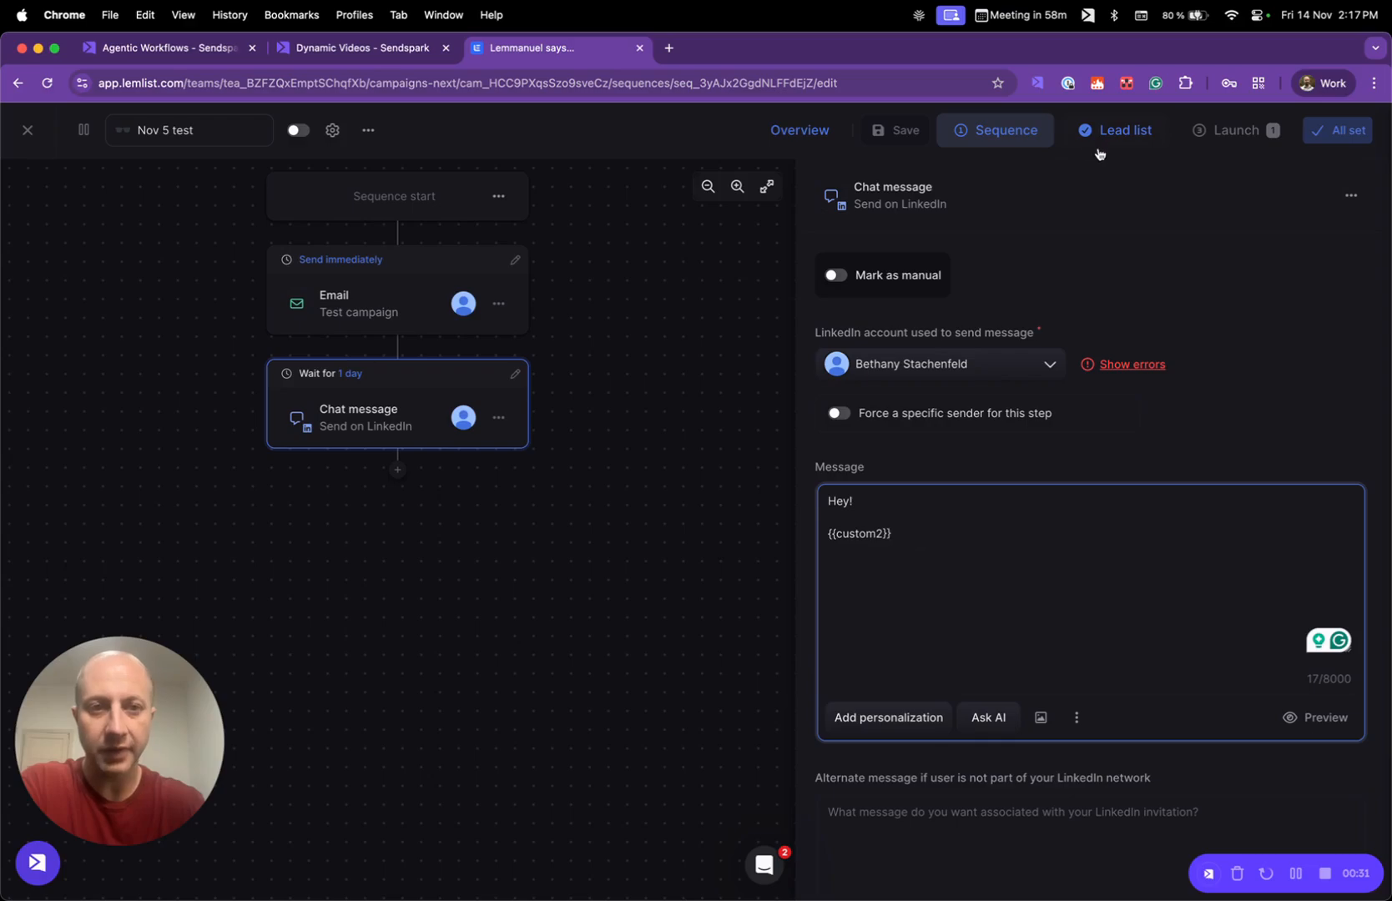
left_click(1129, 134)
left_click(1128, 134)
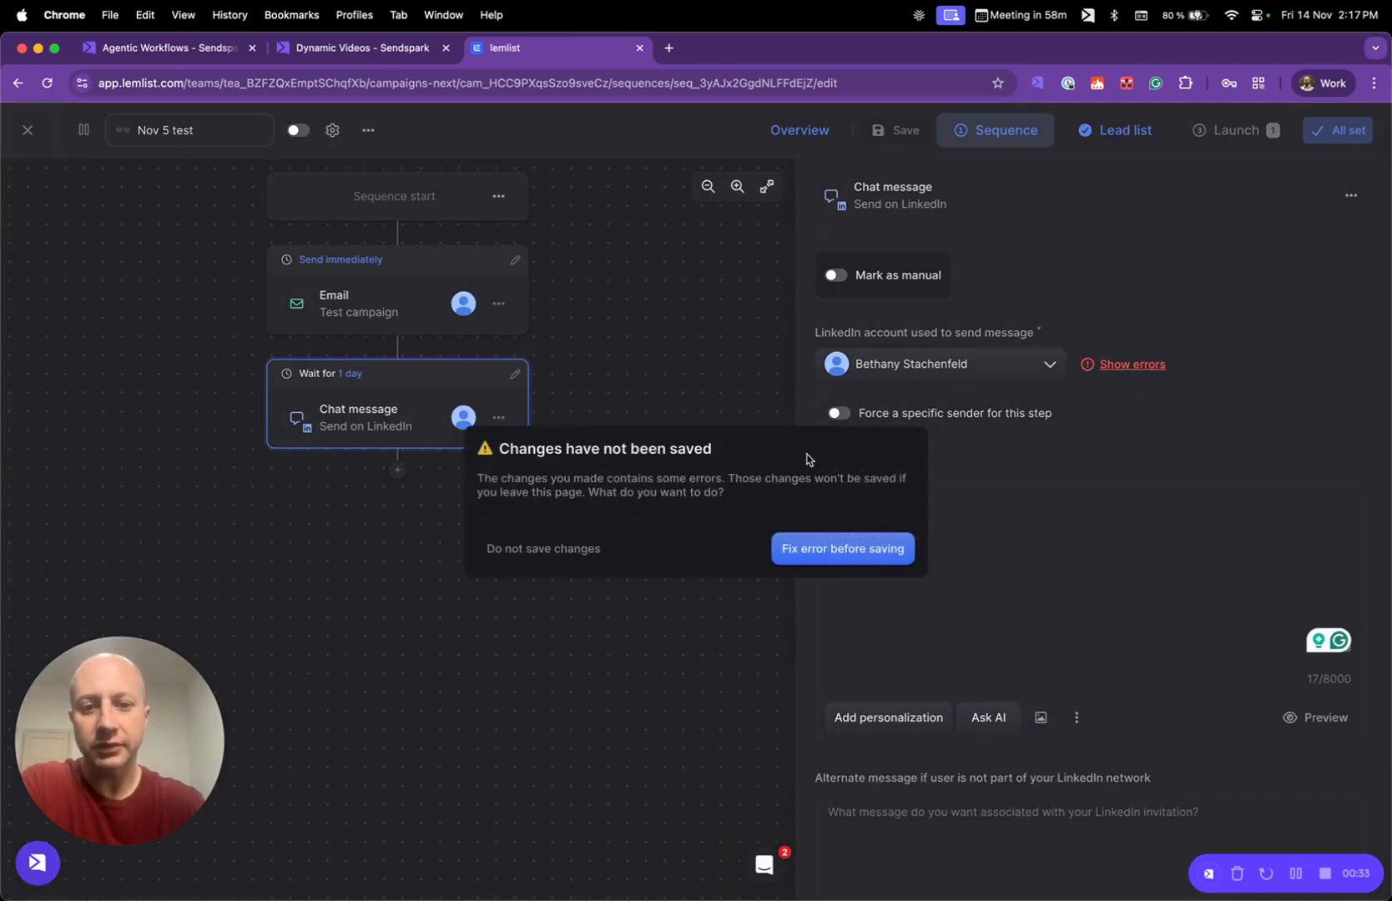
left_click(576, 548)
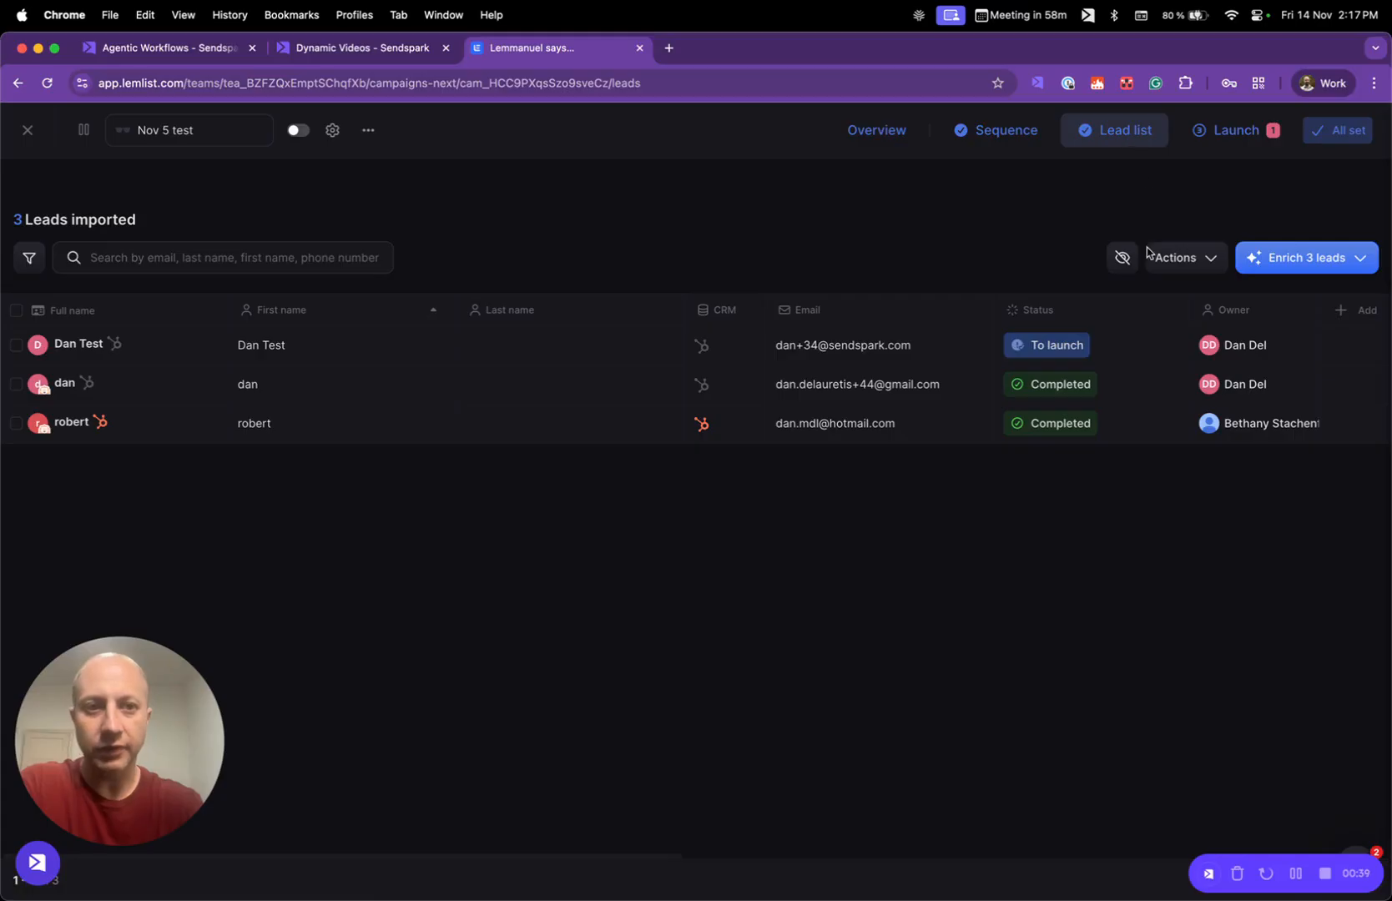
- View the lead list's custom1 and custom2 columns and the form for creating a new column
scroll(1134, 367, "right", 10)
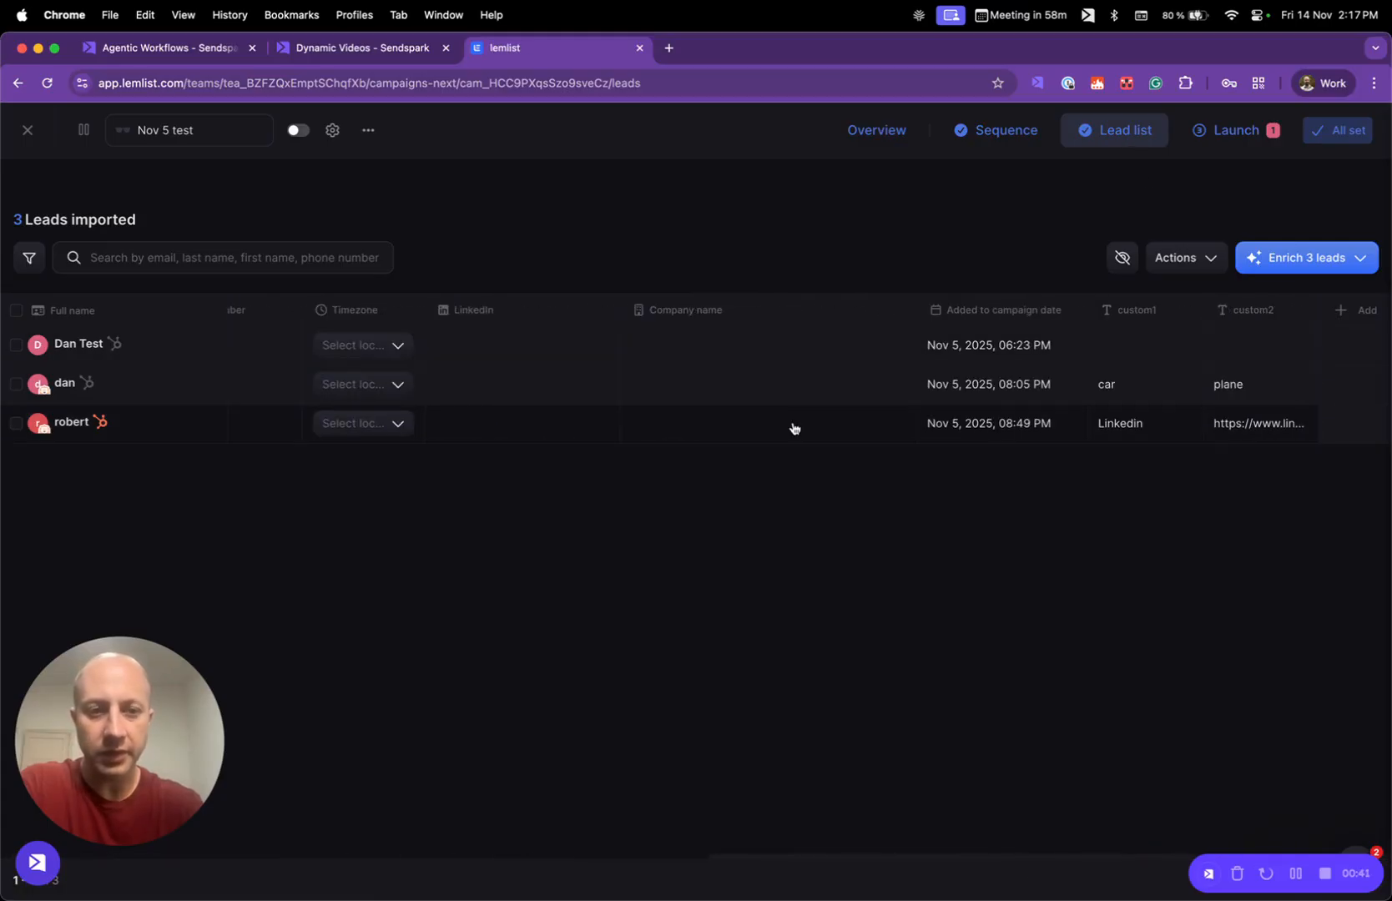
left_click(1362, 311)
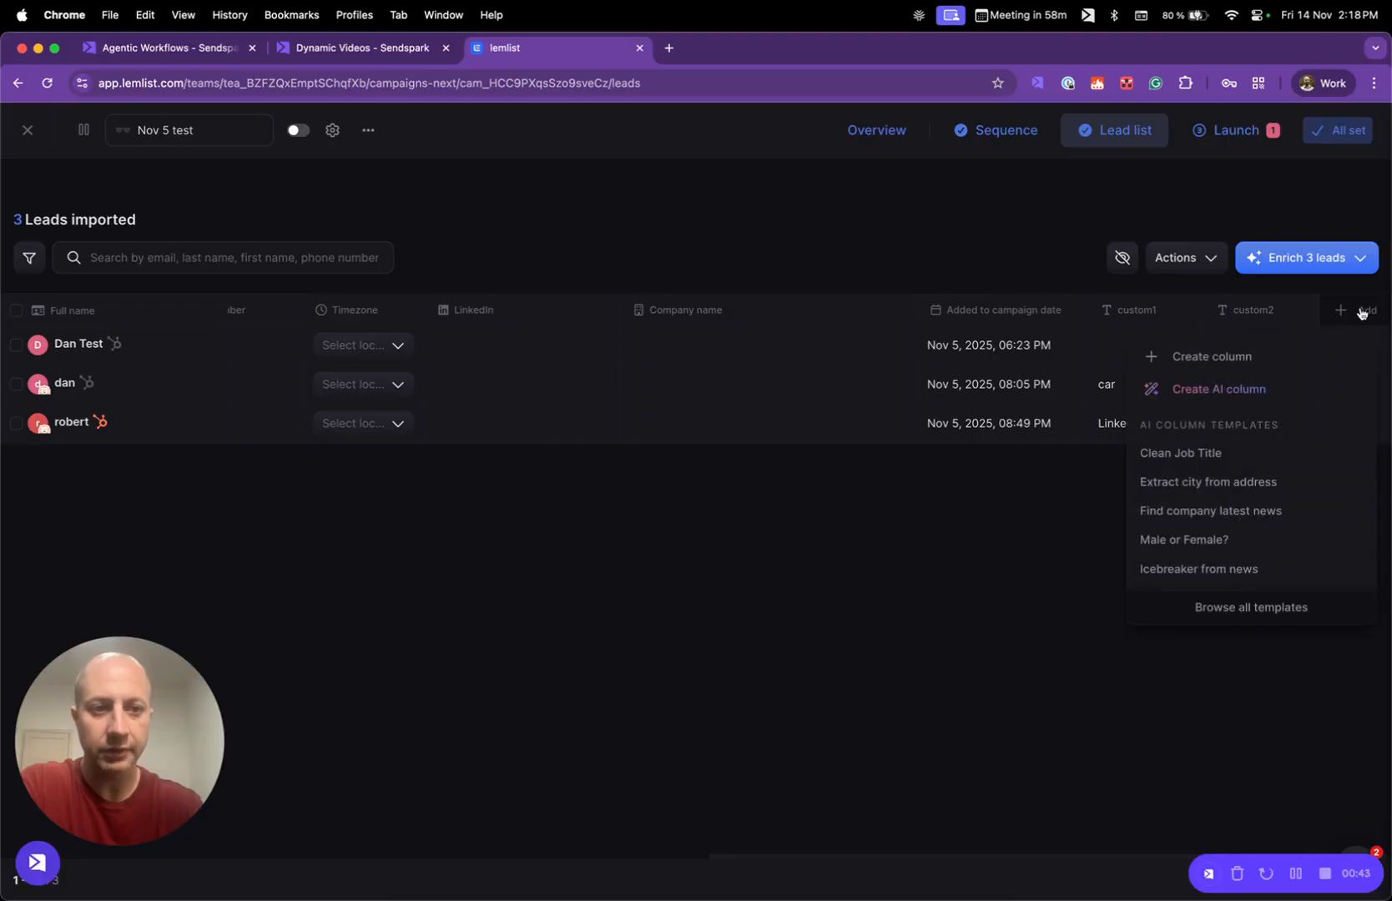
left_click(1248, 357)
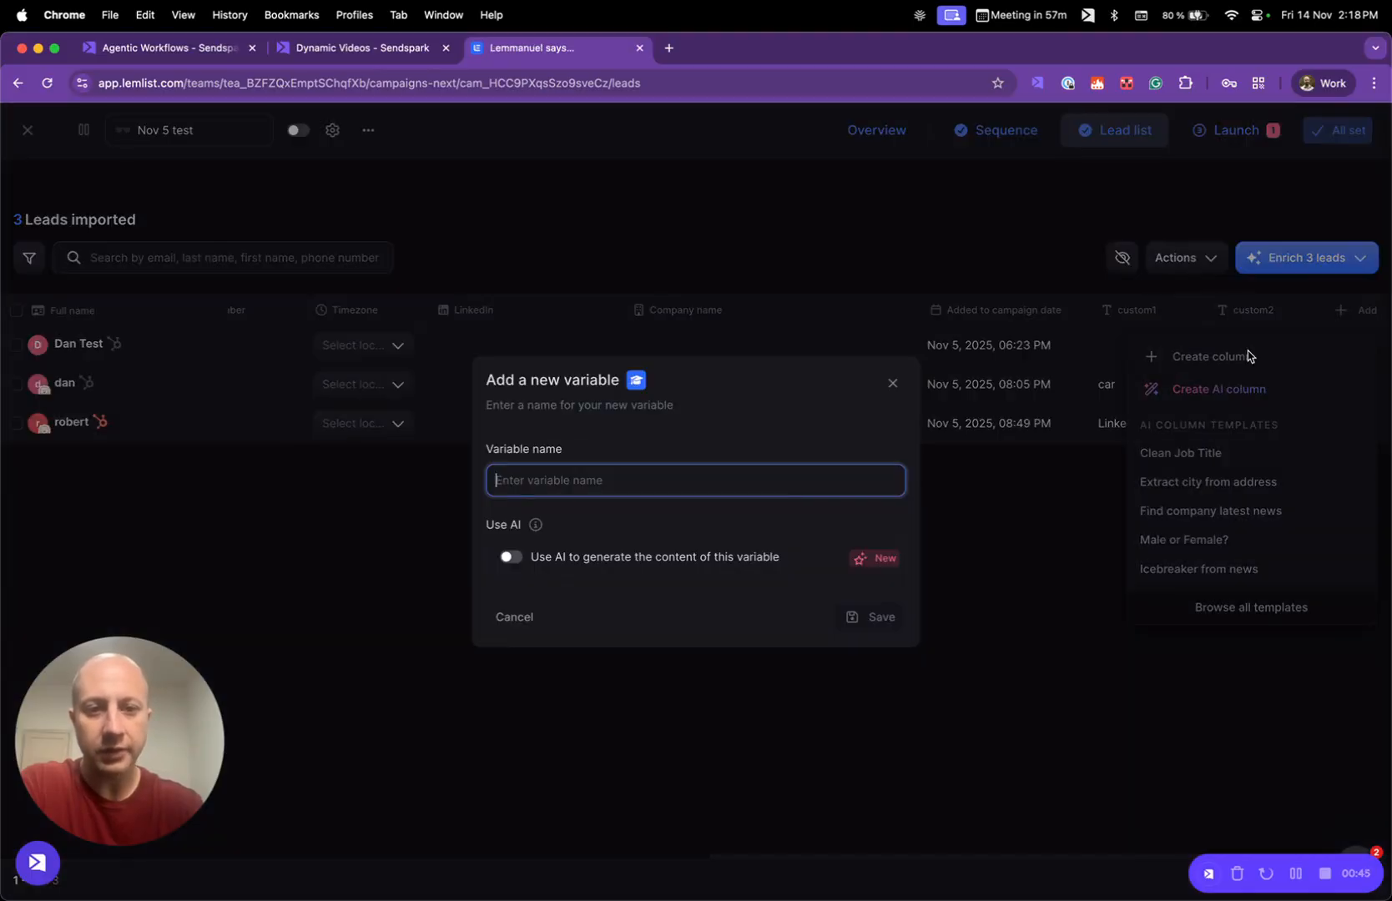
left_click(891, 385)
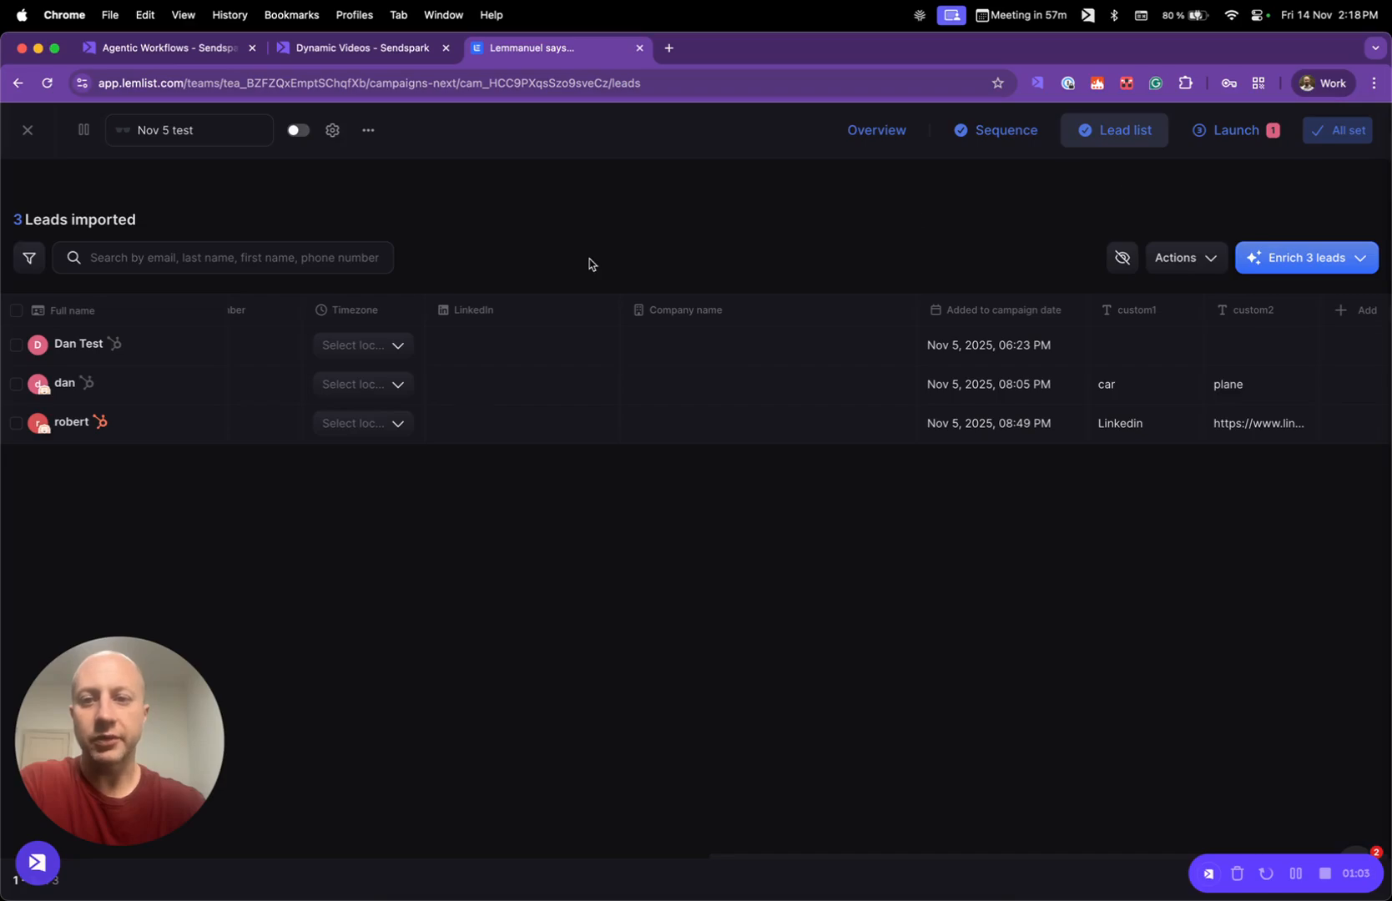
- Review the Auto launch settings at the campaign's launch stage and close them without saving
left_click(1221, 136)
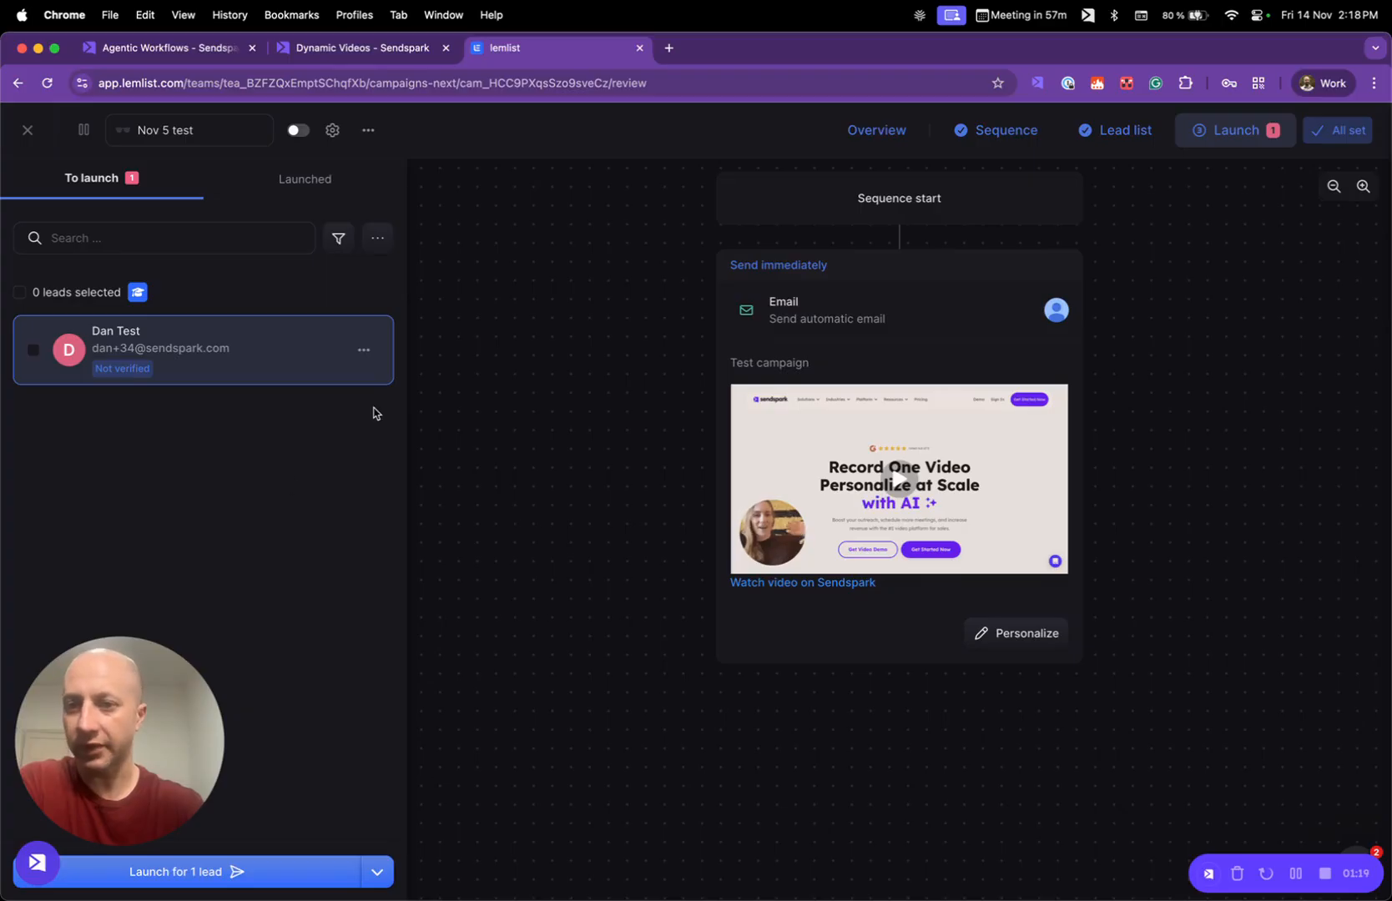
left_click(364, 134)
left_click(483, 138)
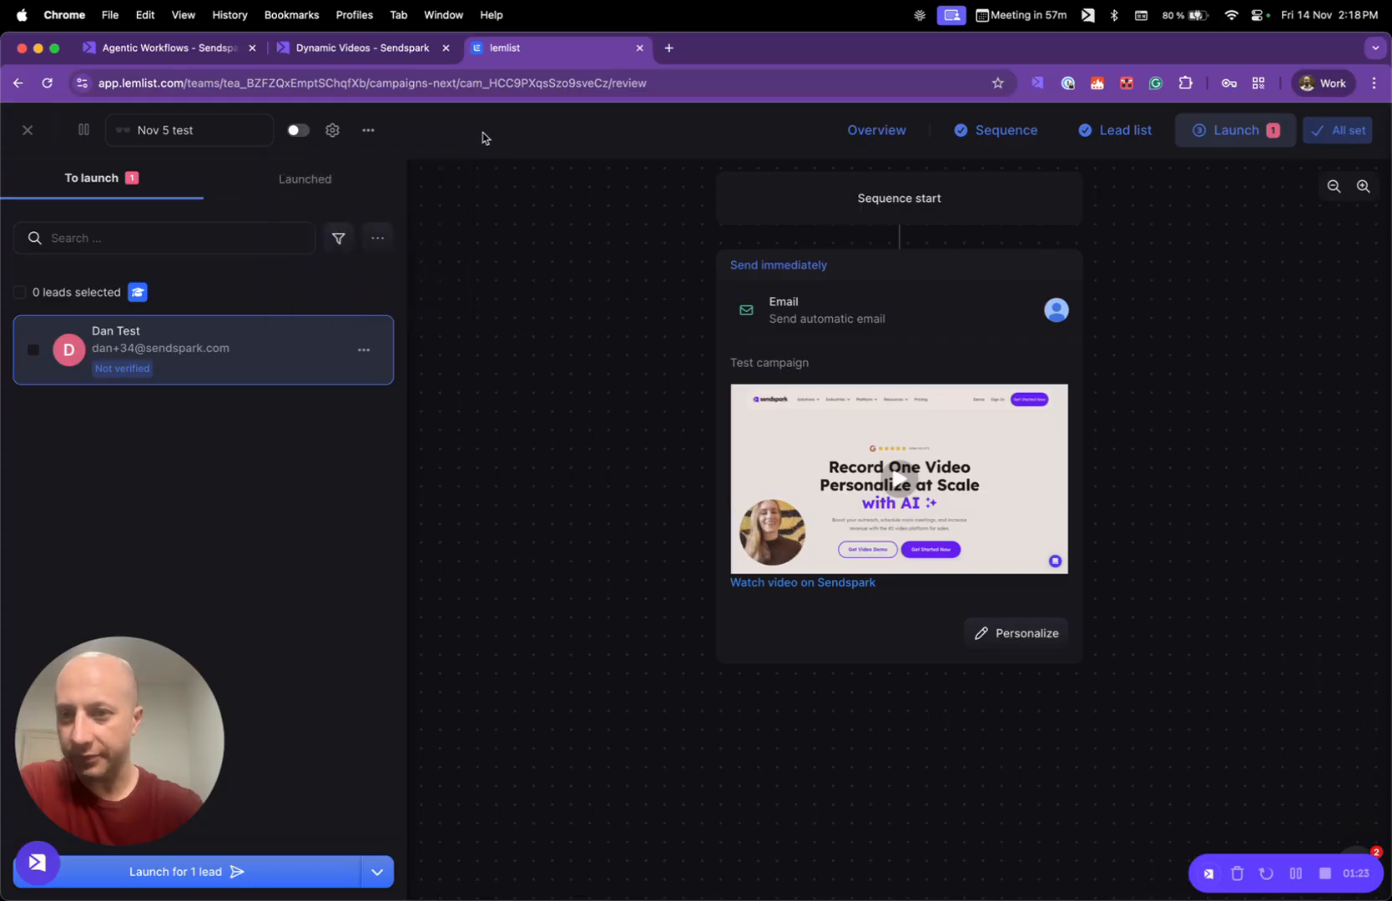
left_click(376, 242)
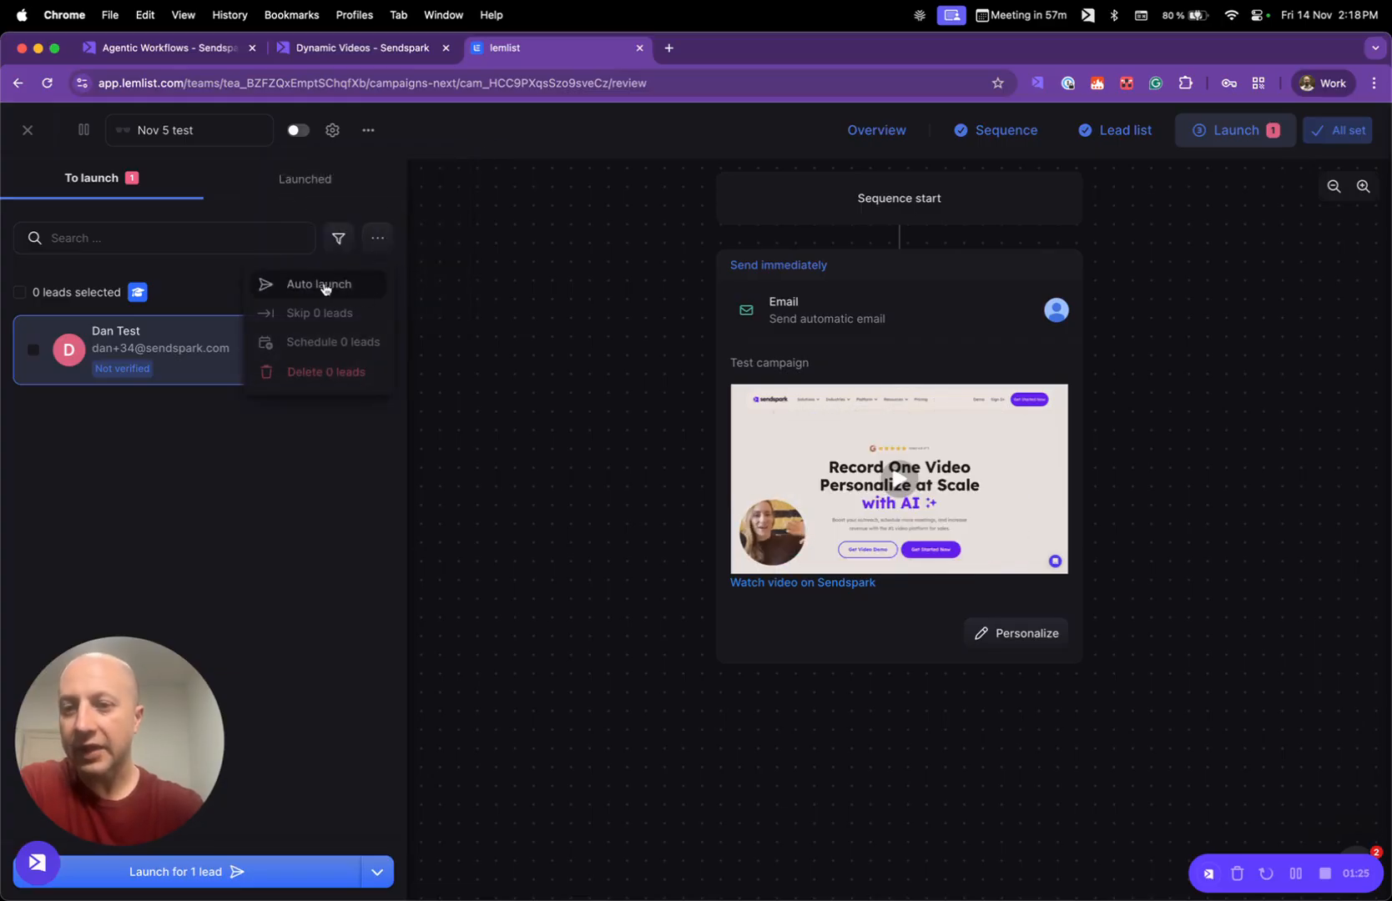
left_click(325, 286)
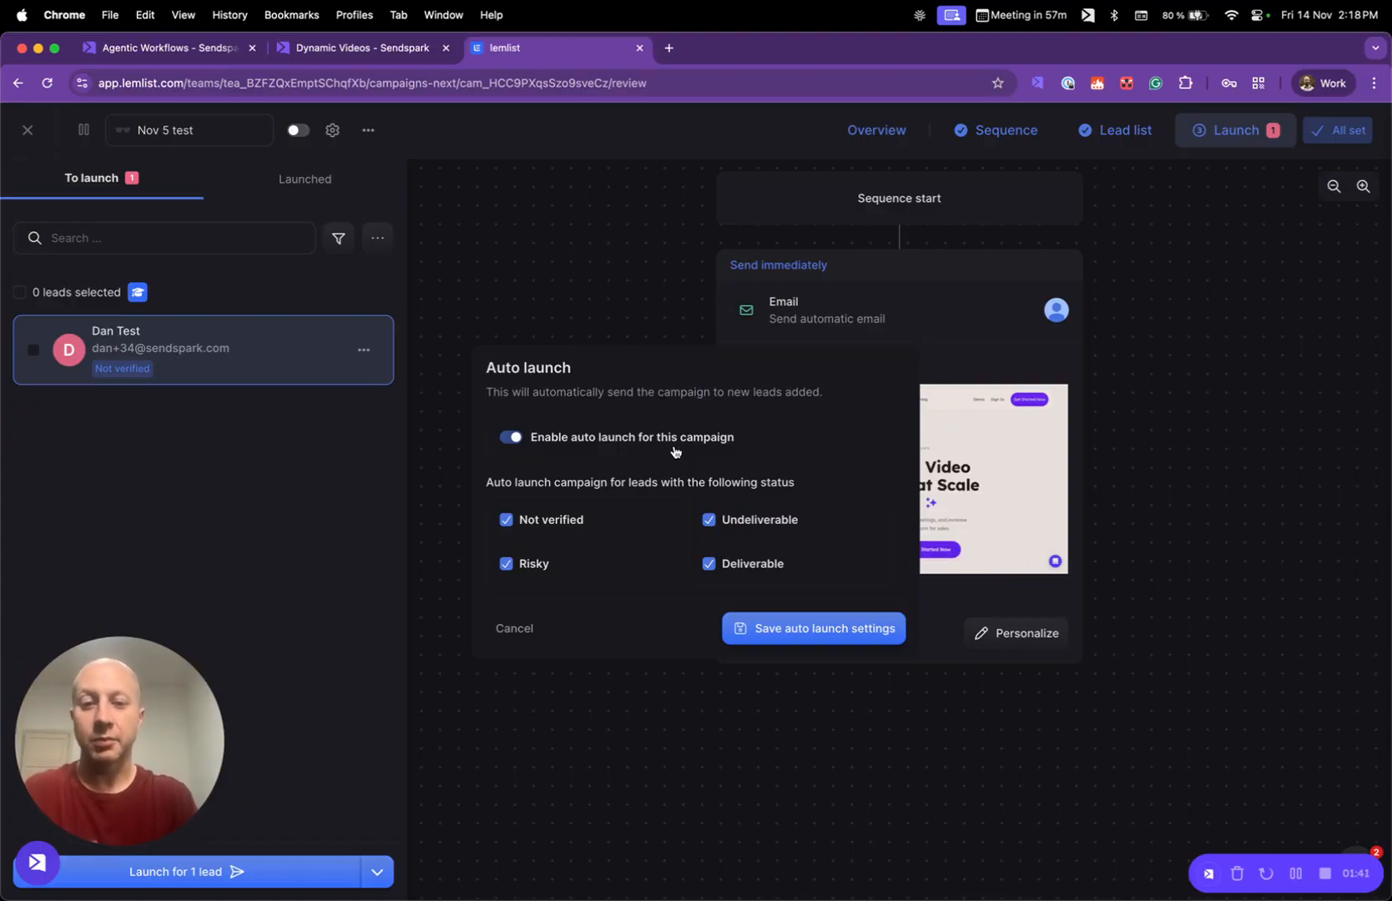
left_click(463, 348)
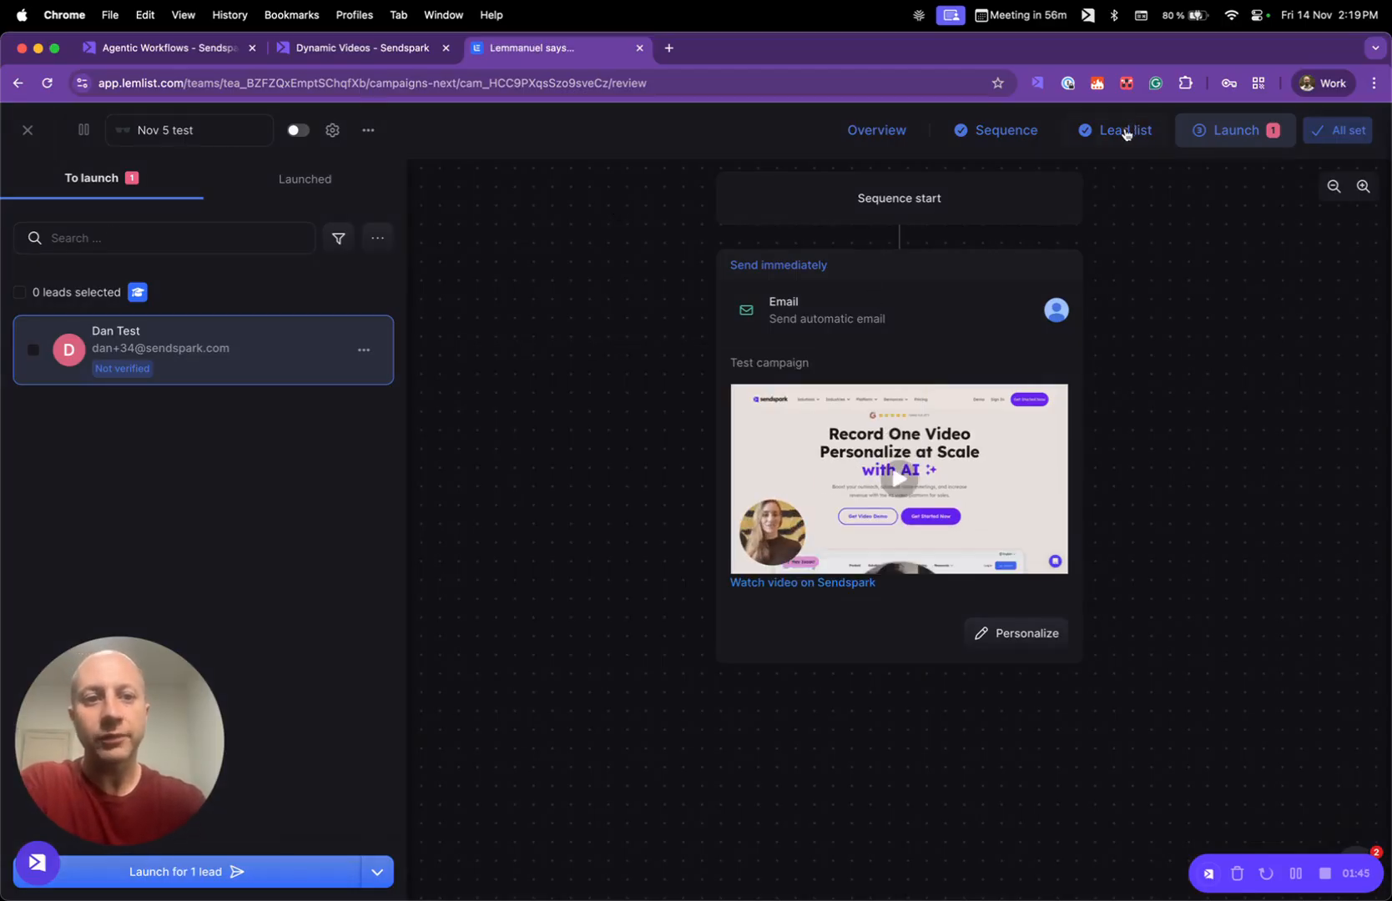
- Clear the sequence's email body by deleting the video thumbnail and the "Watch video on Sendspark" link
left_click(1016, 134)
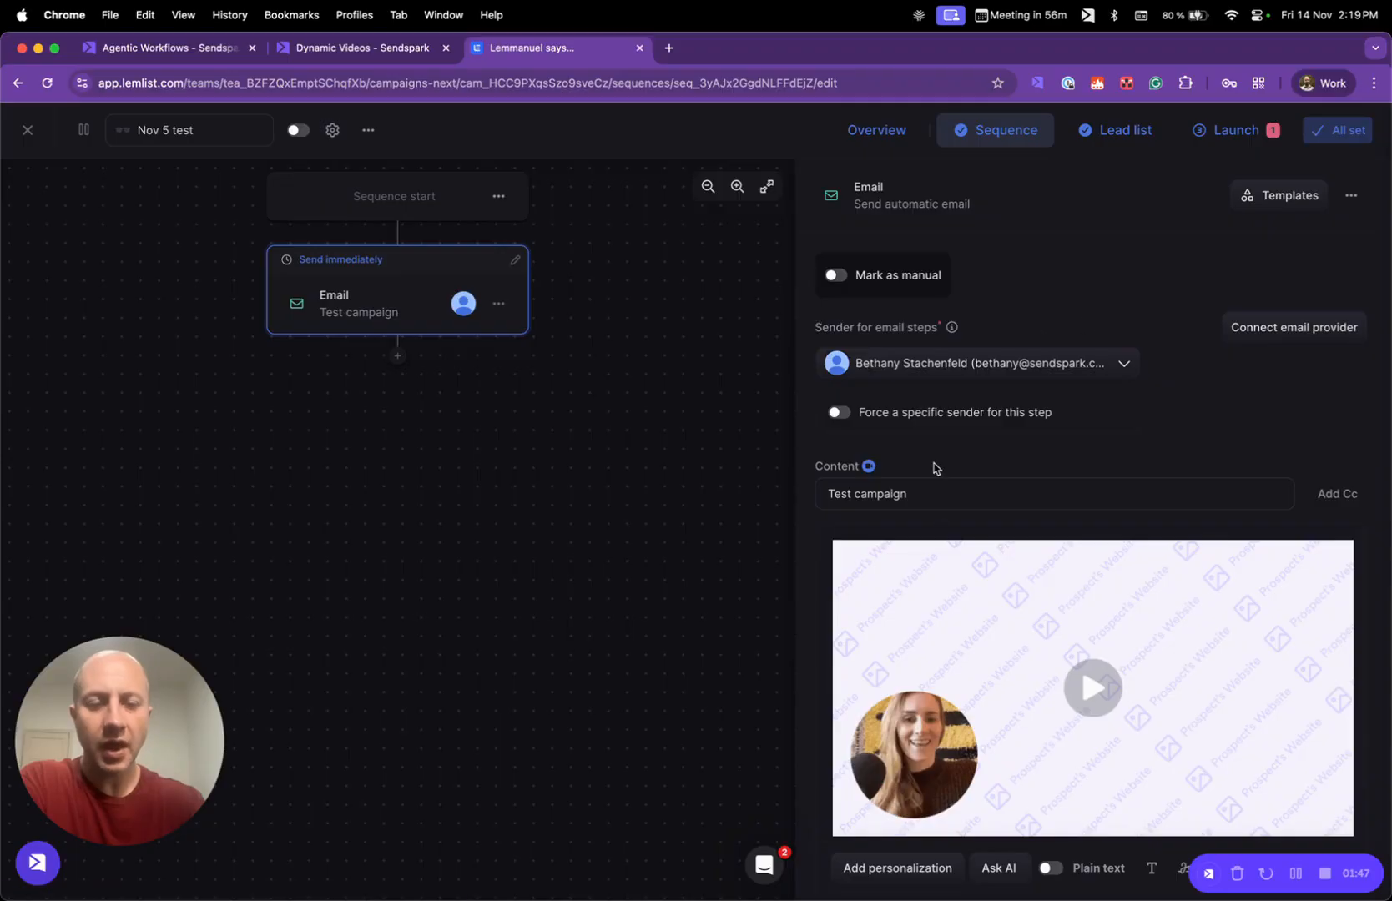
left_click(1064, 607)
key("Delete")
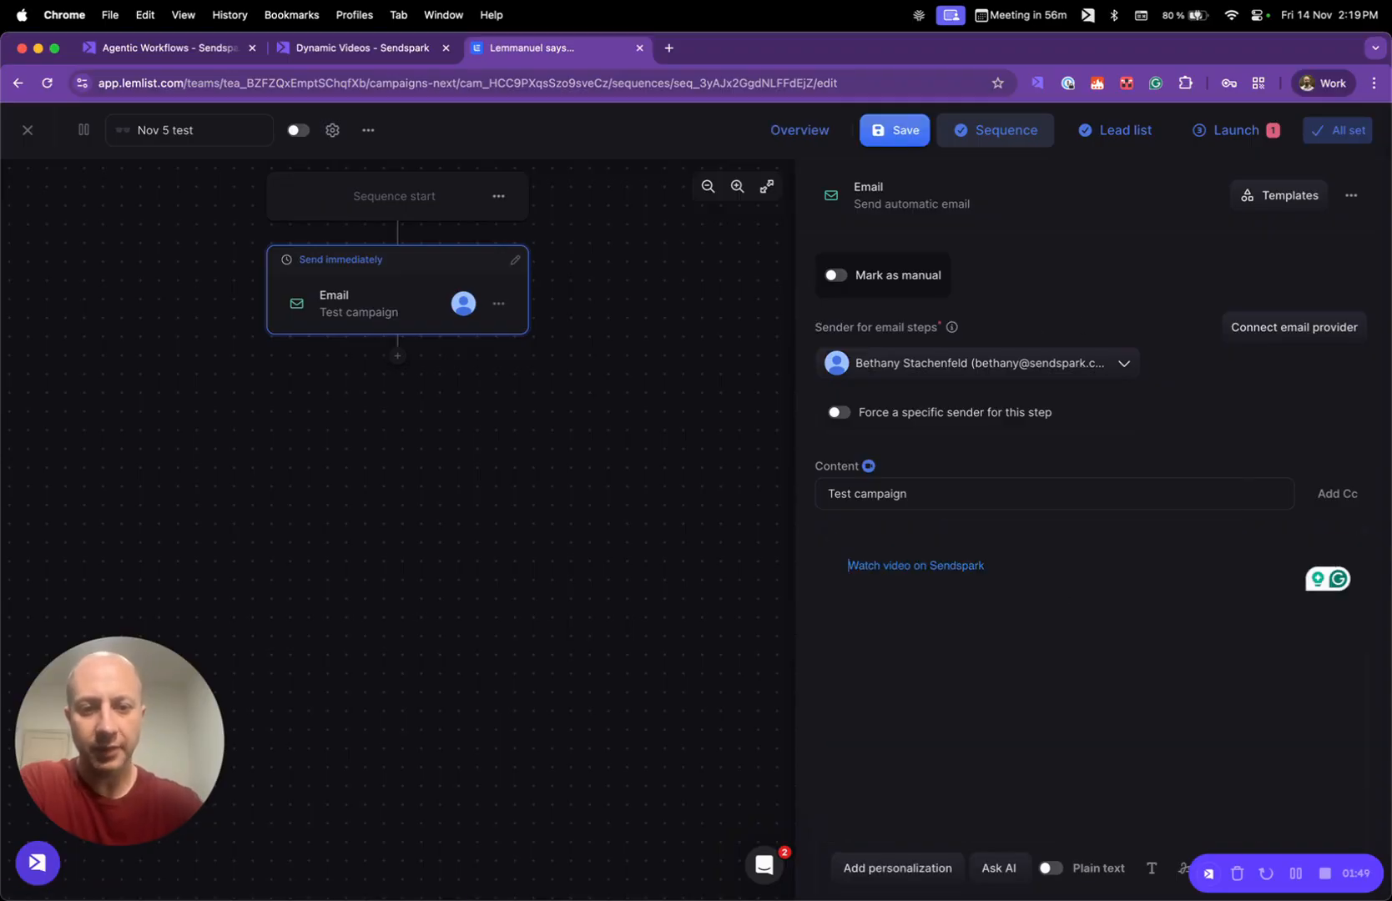
left_click_drag(1016, 578, 835, 568)
key("BackSpace")
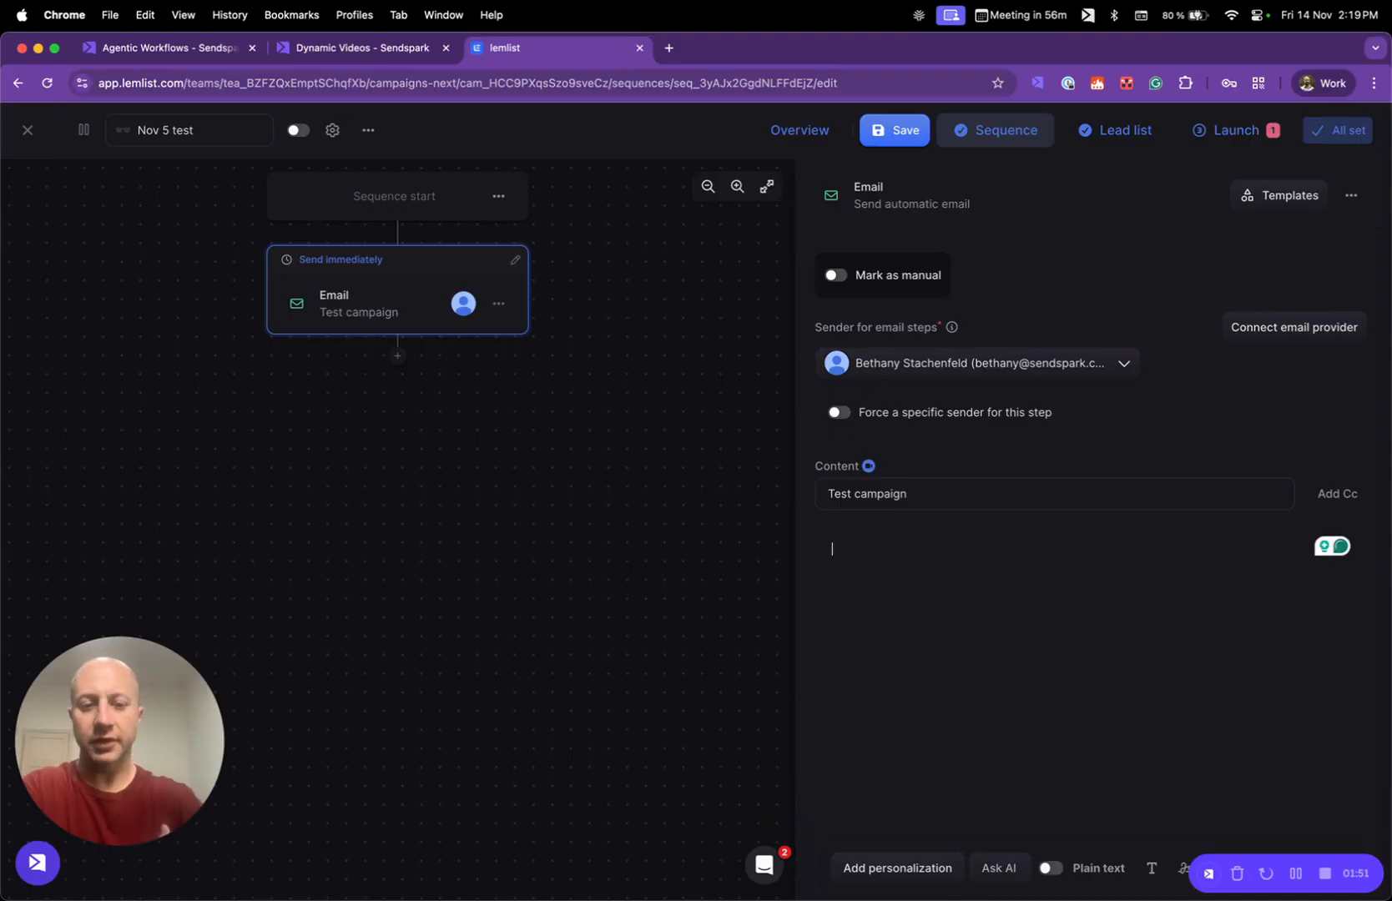
- Add a LinkedIn Chat message step after the email and write "Hey I recorded a video for you" followed by a blank line
left_click(400, 360)
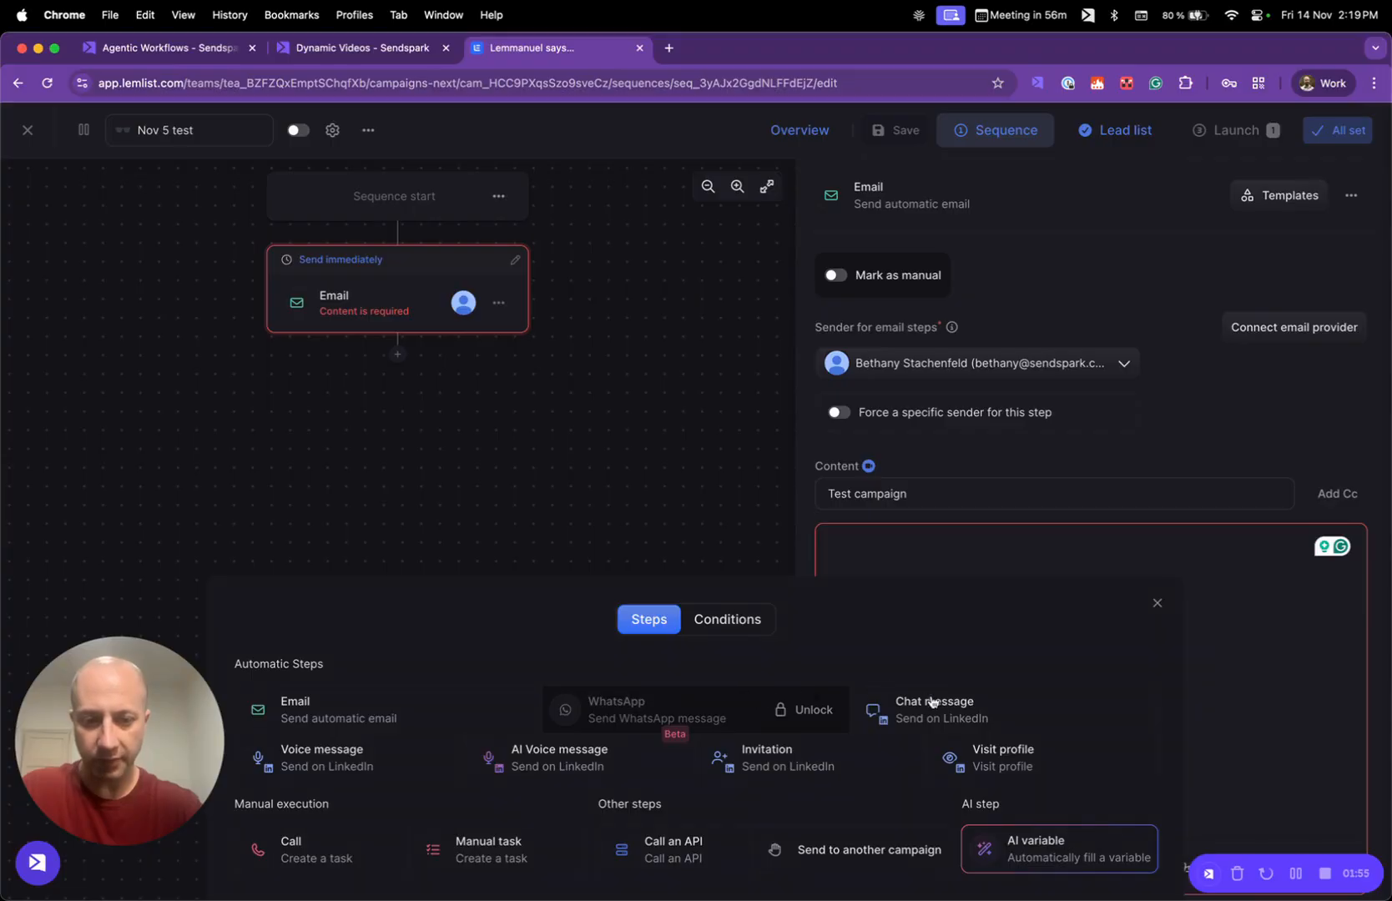
left_click(966, 714)
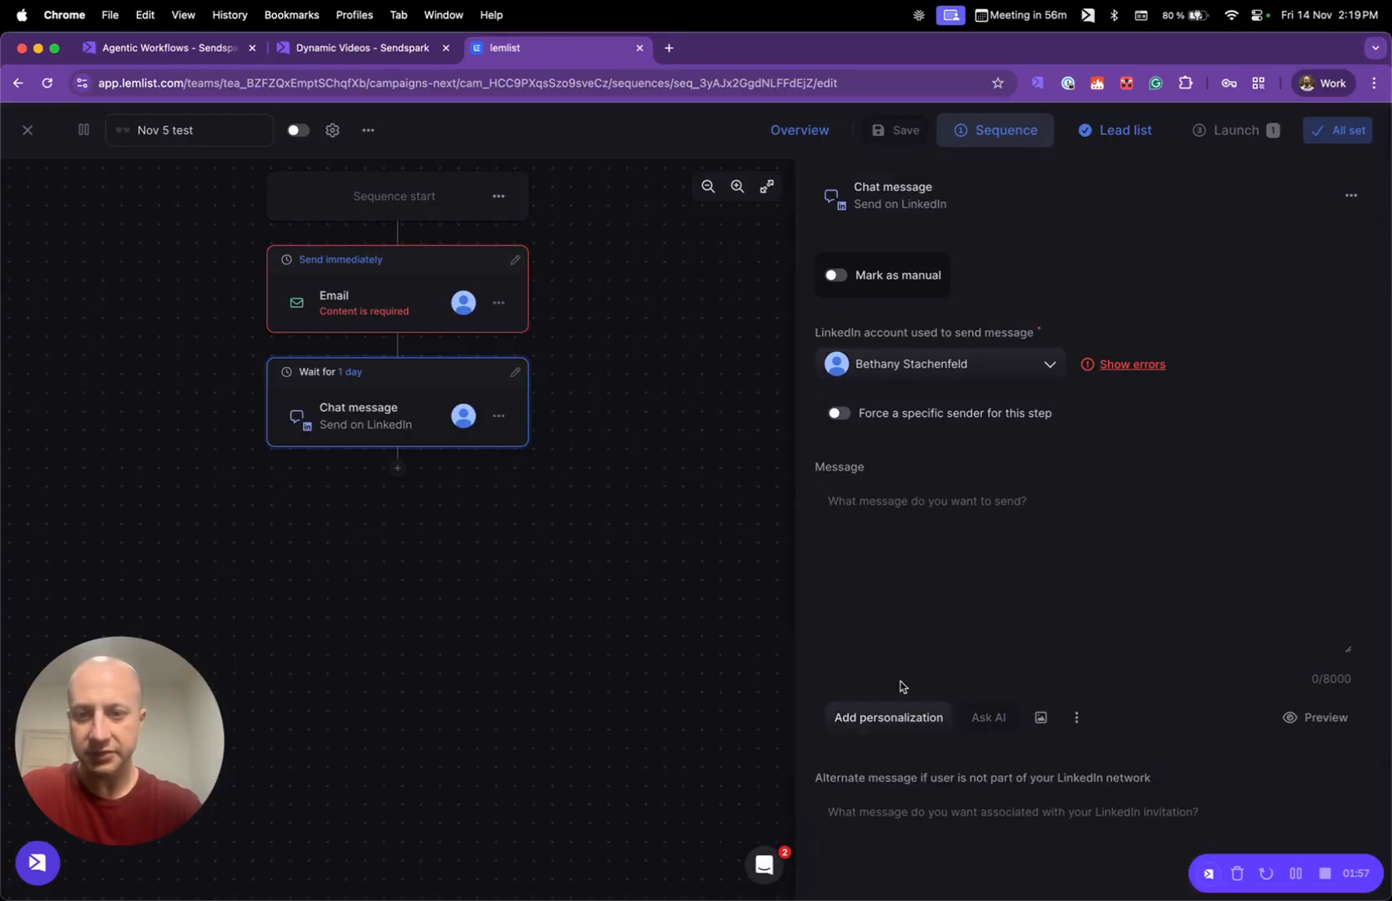
left_click(916, 525)
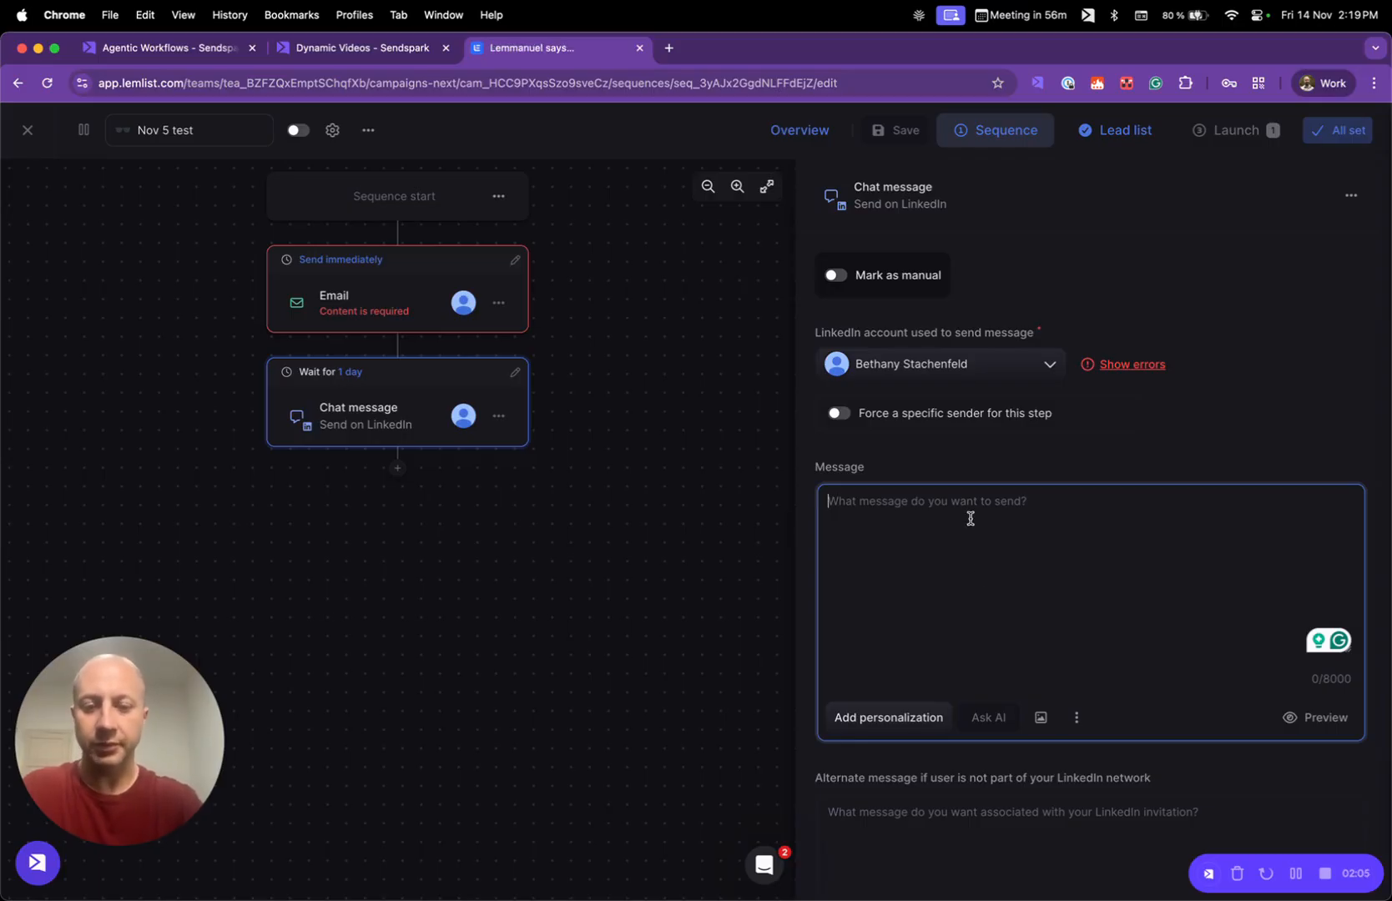
type("Hey ")
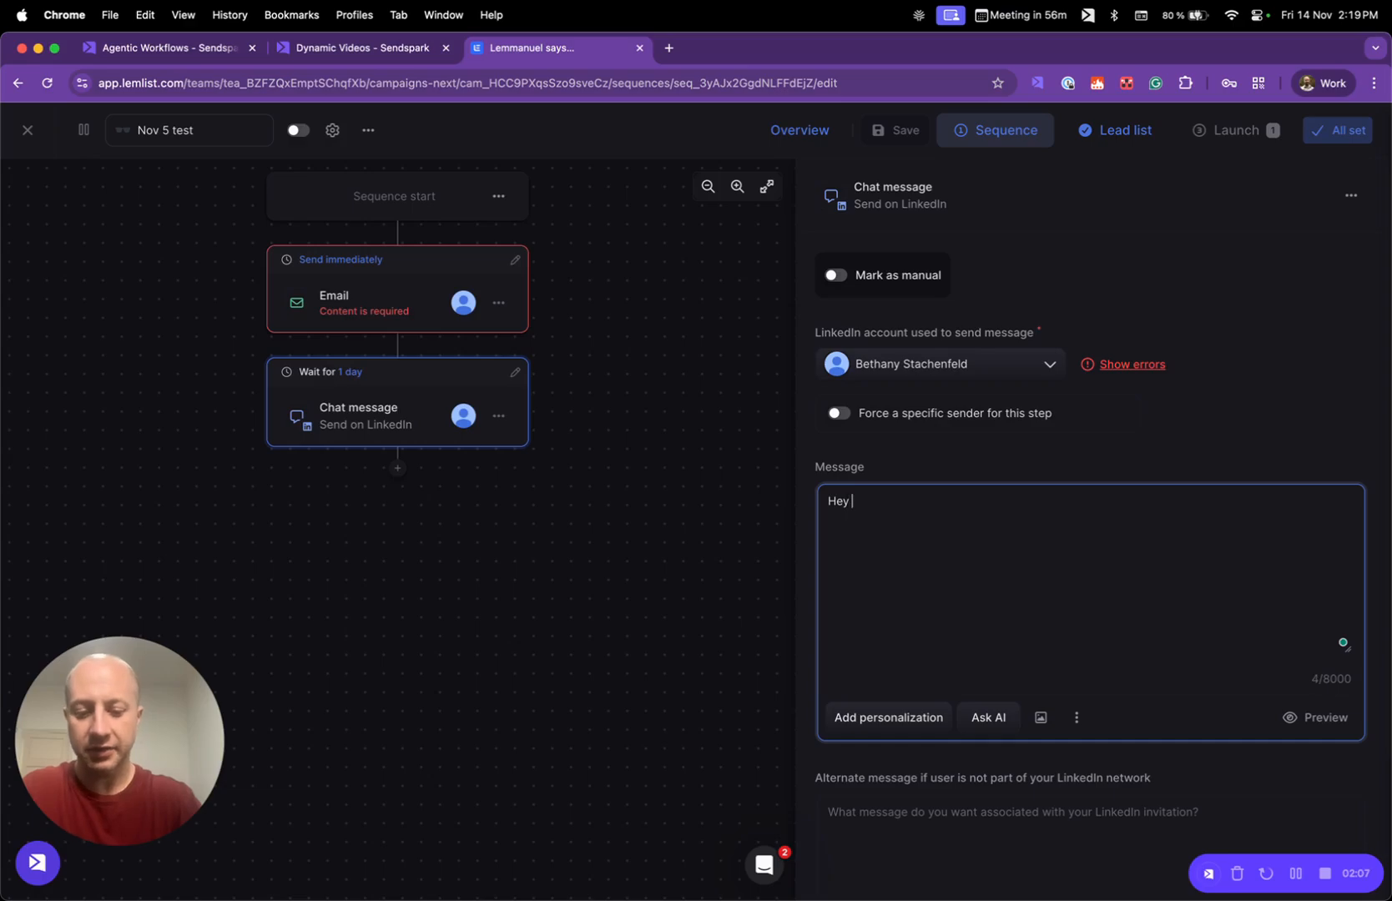
type("I recorded a video")
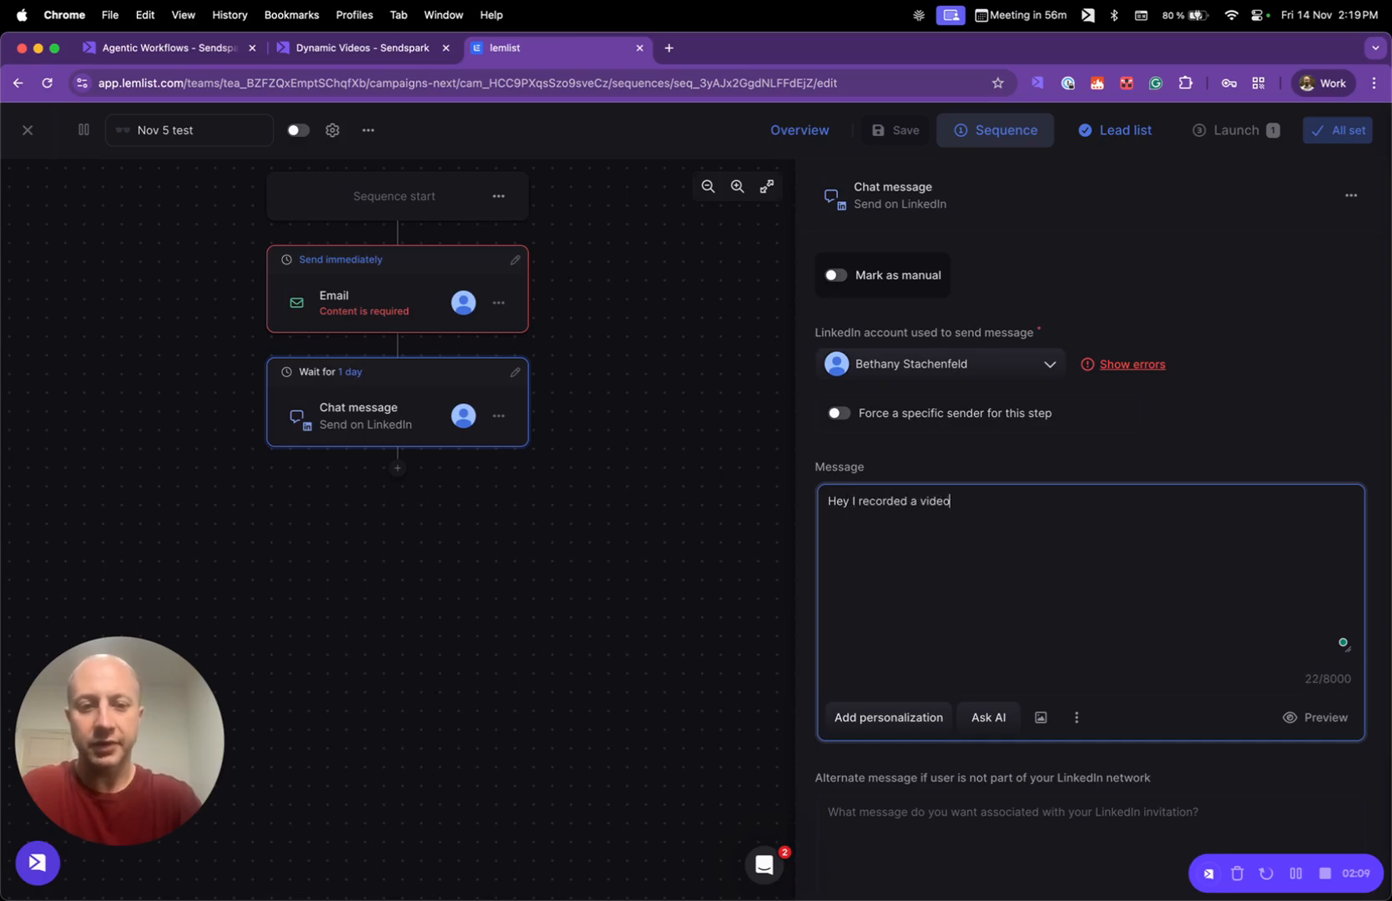
type(" for you")
key("Return")
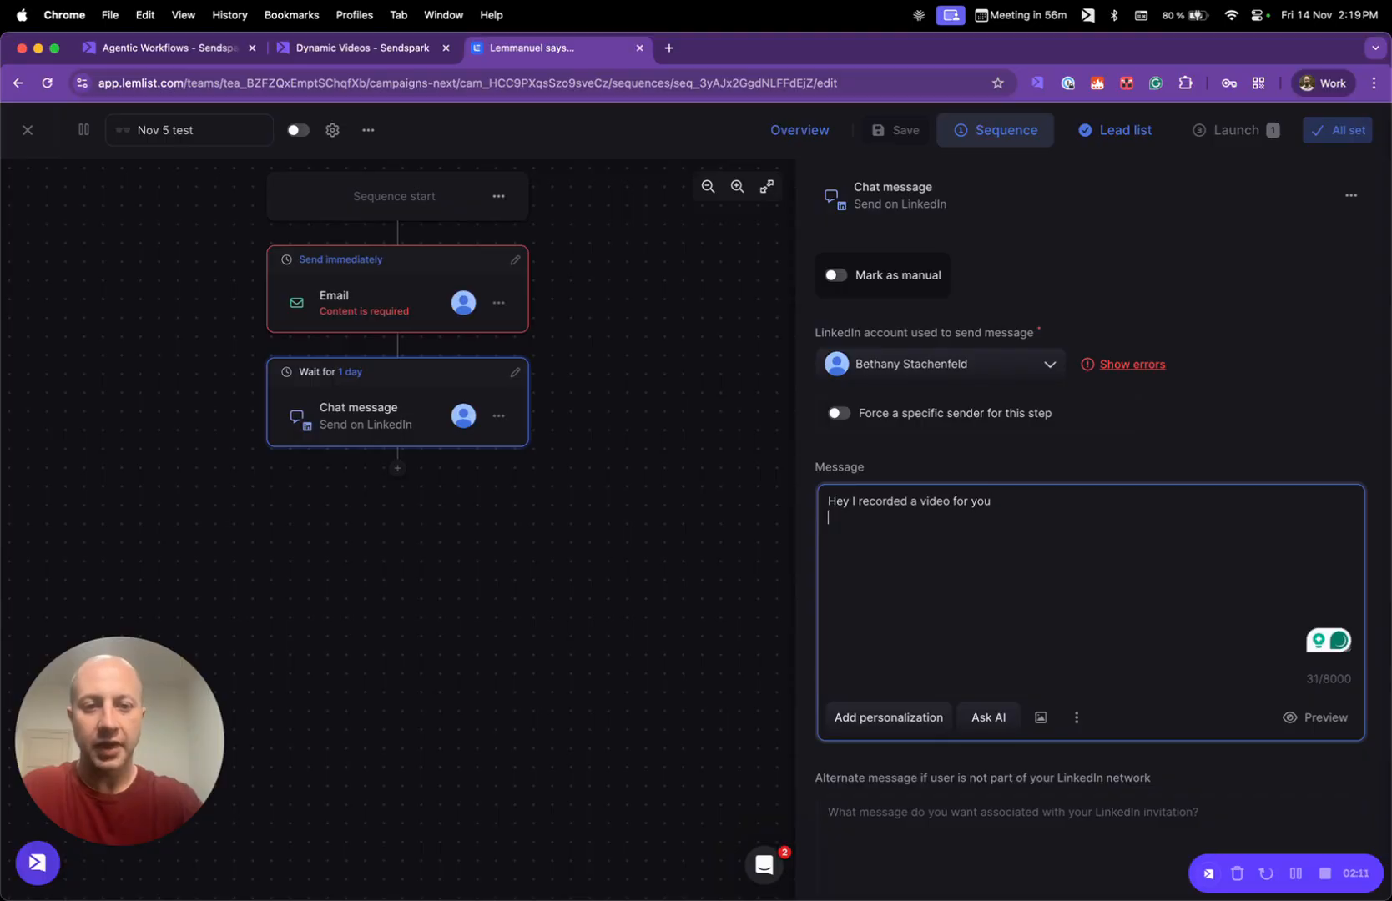
key("Return")
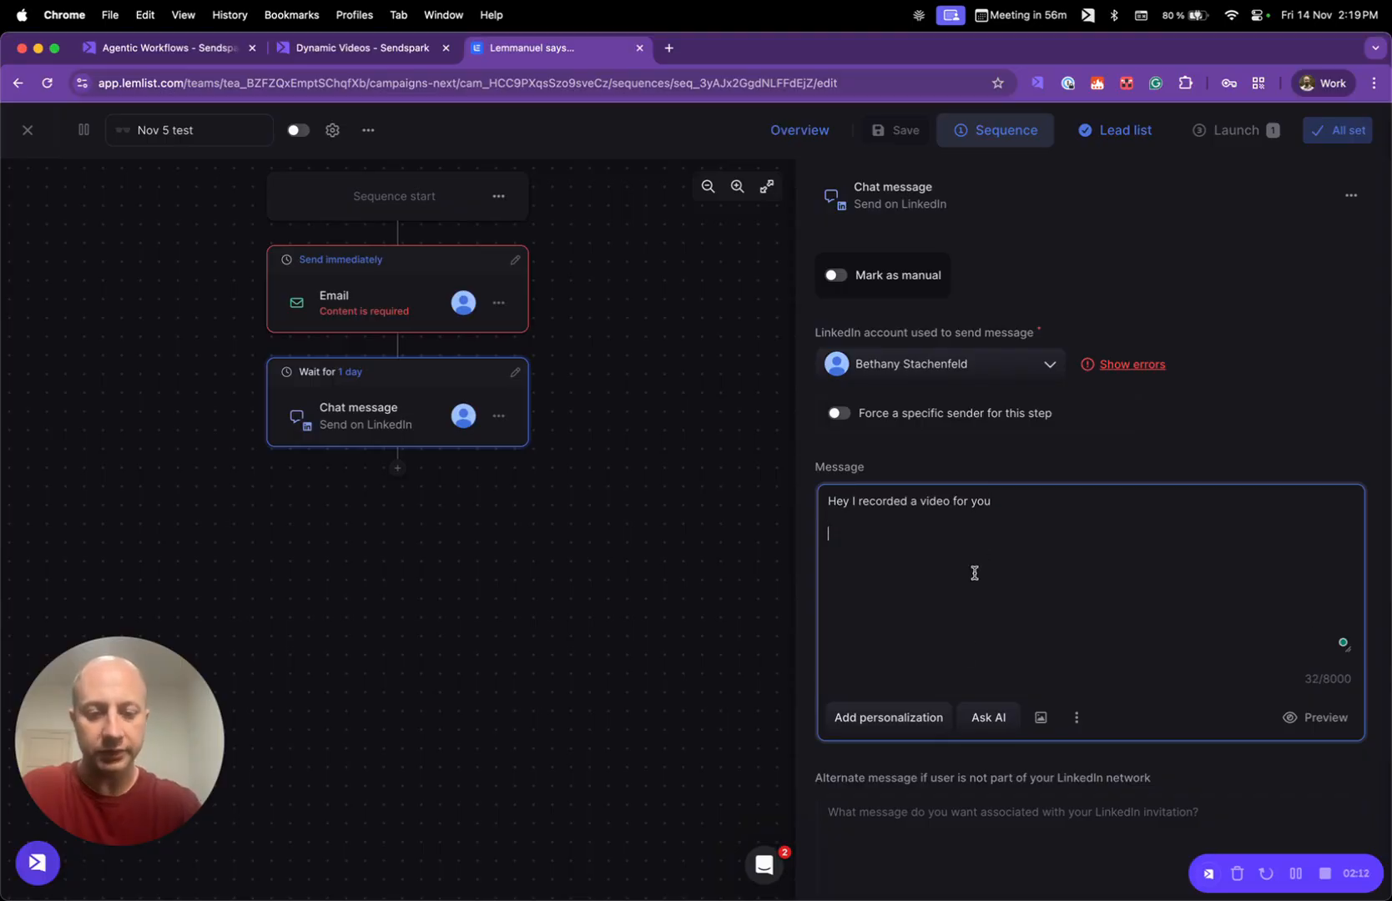
- Insert the Custom1 personalization variable below the LinkedIn message text
left_click(882, 720)
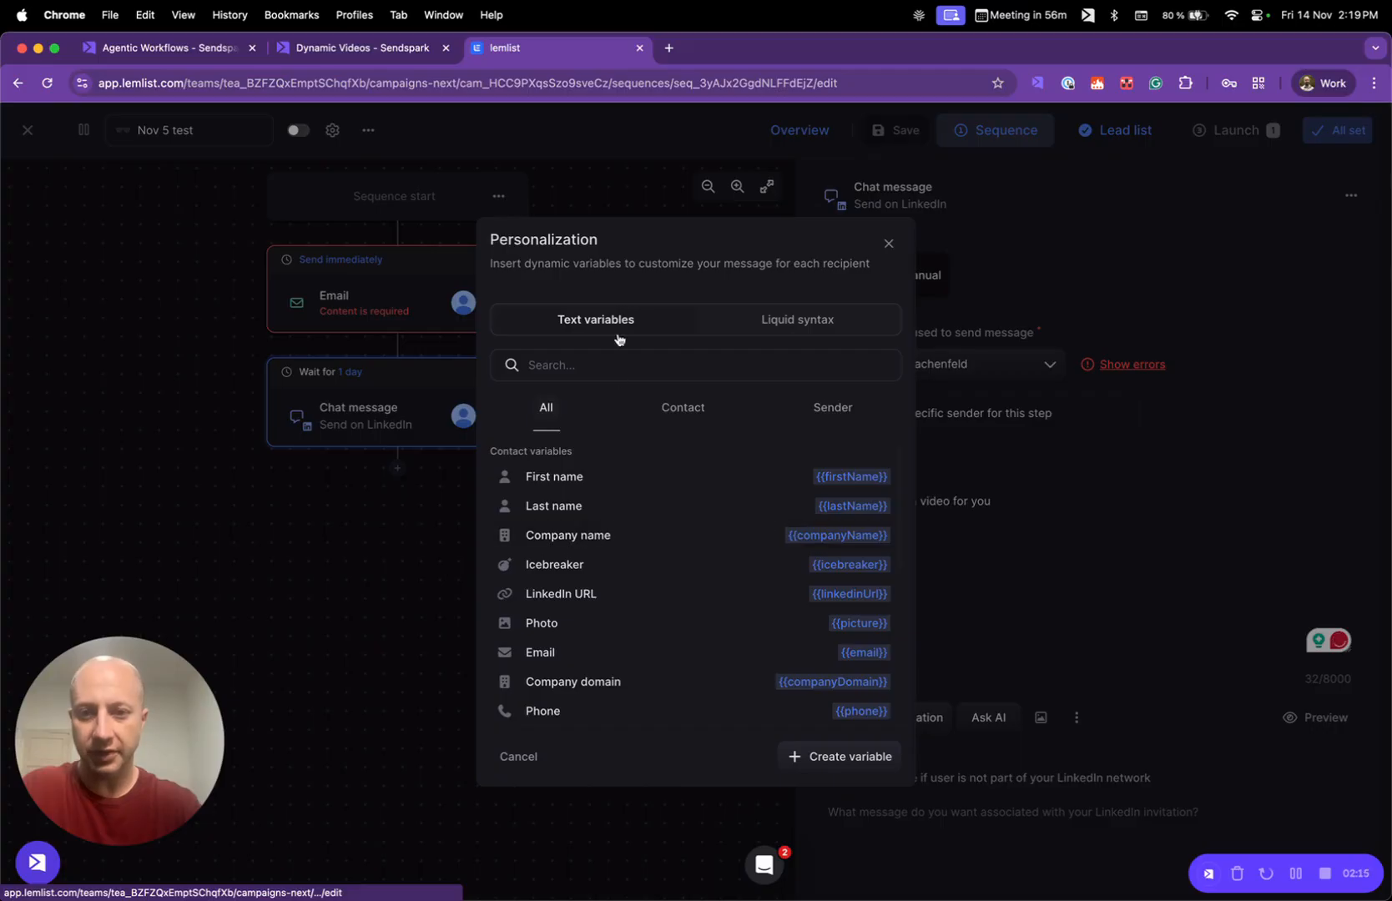
left_click(628, 364)
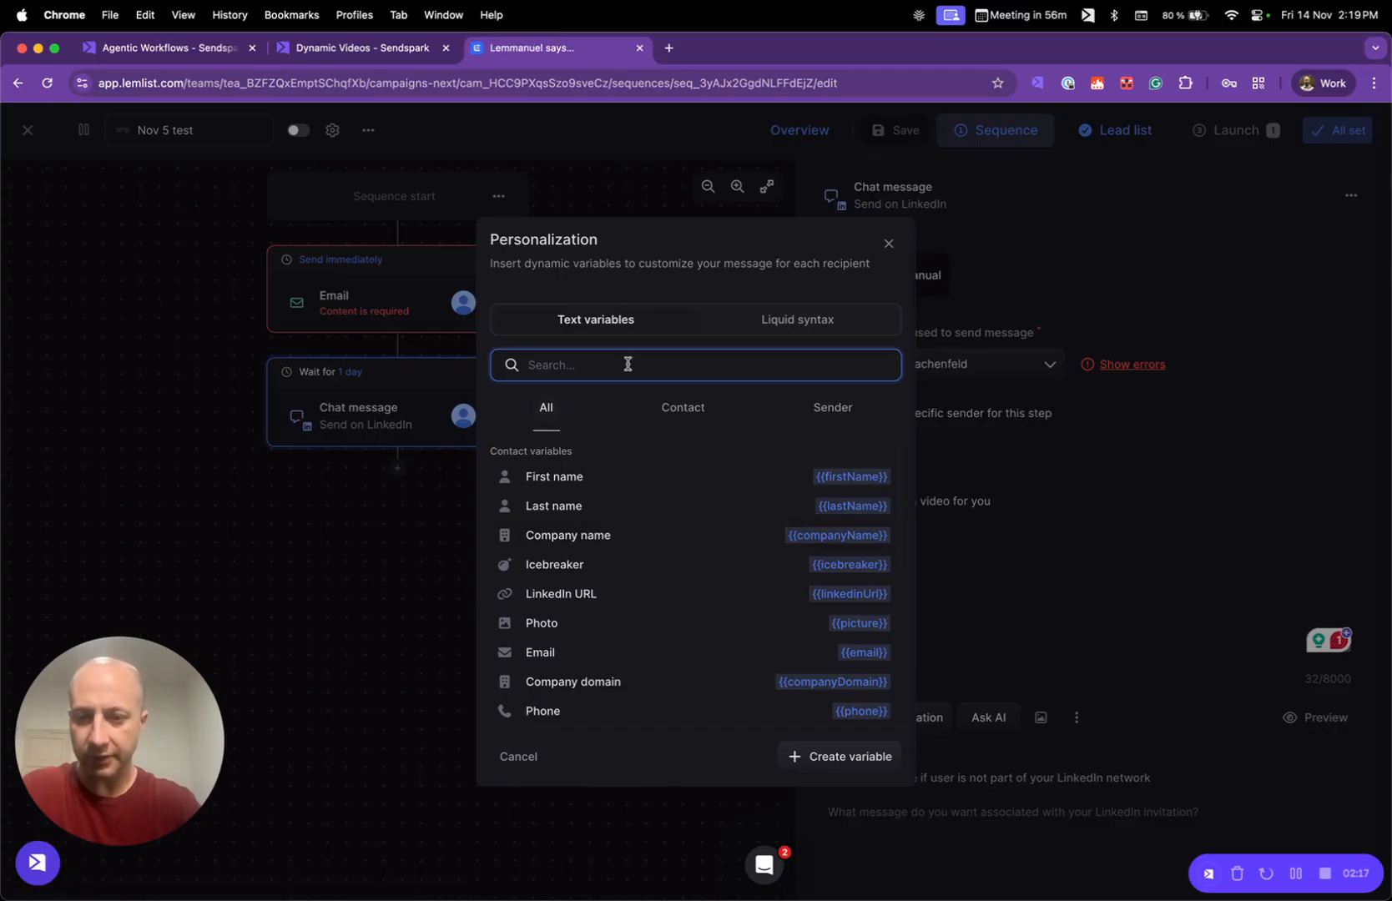
type("custom")
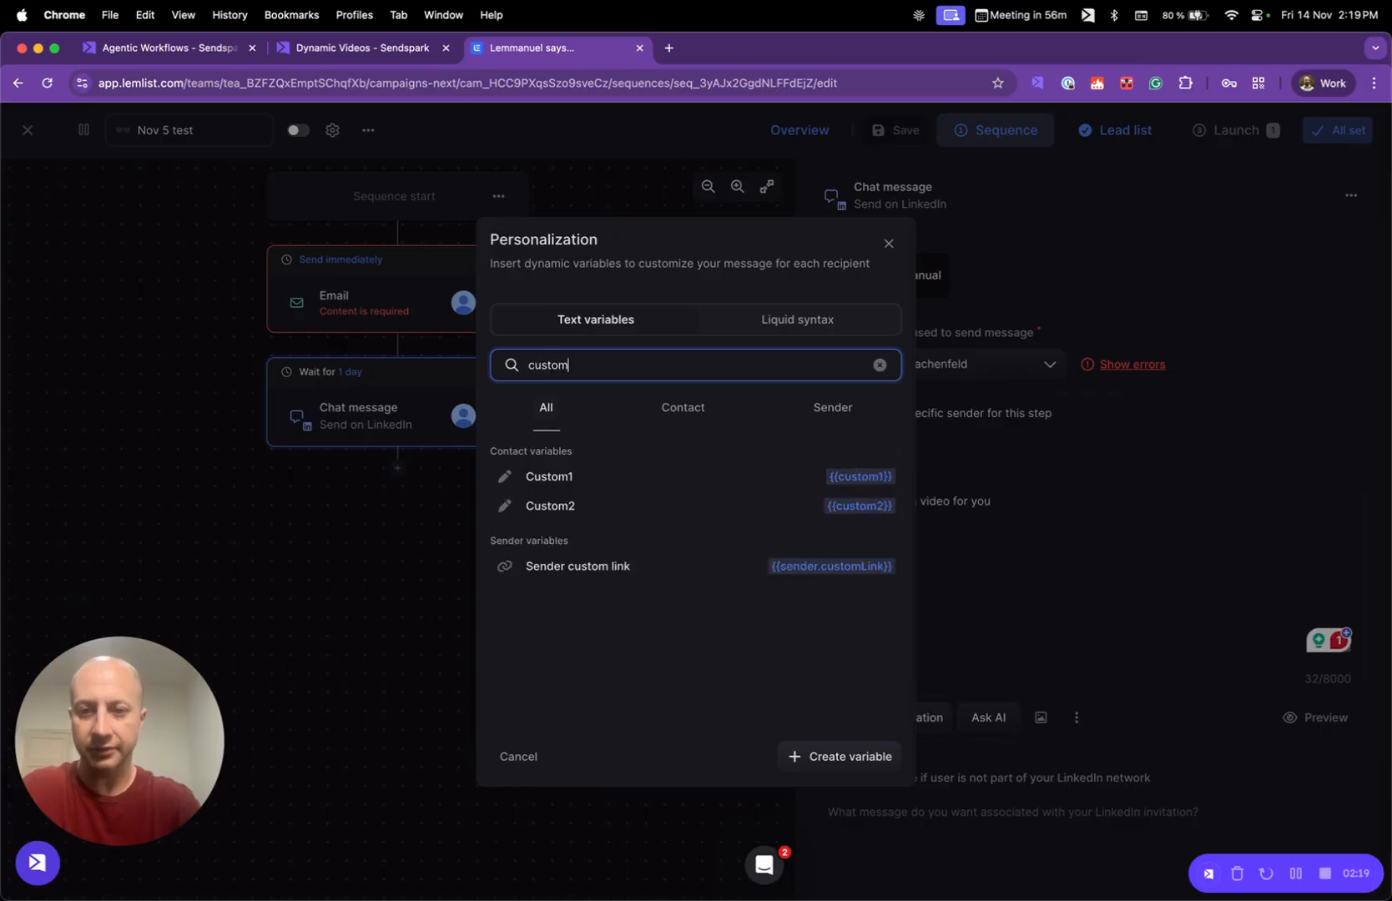
left_click(637, 483)
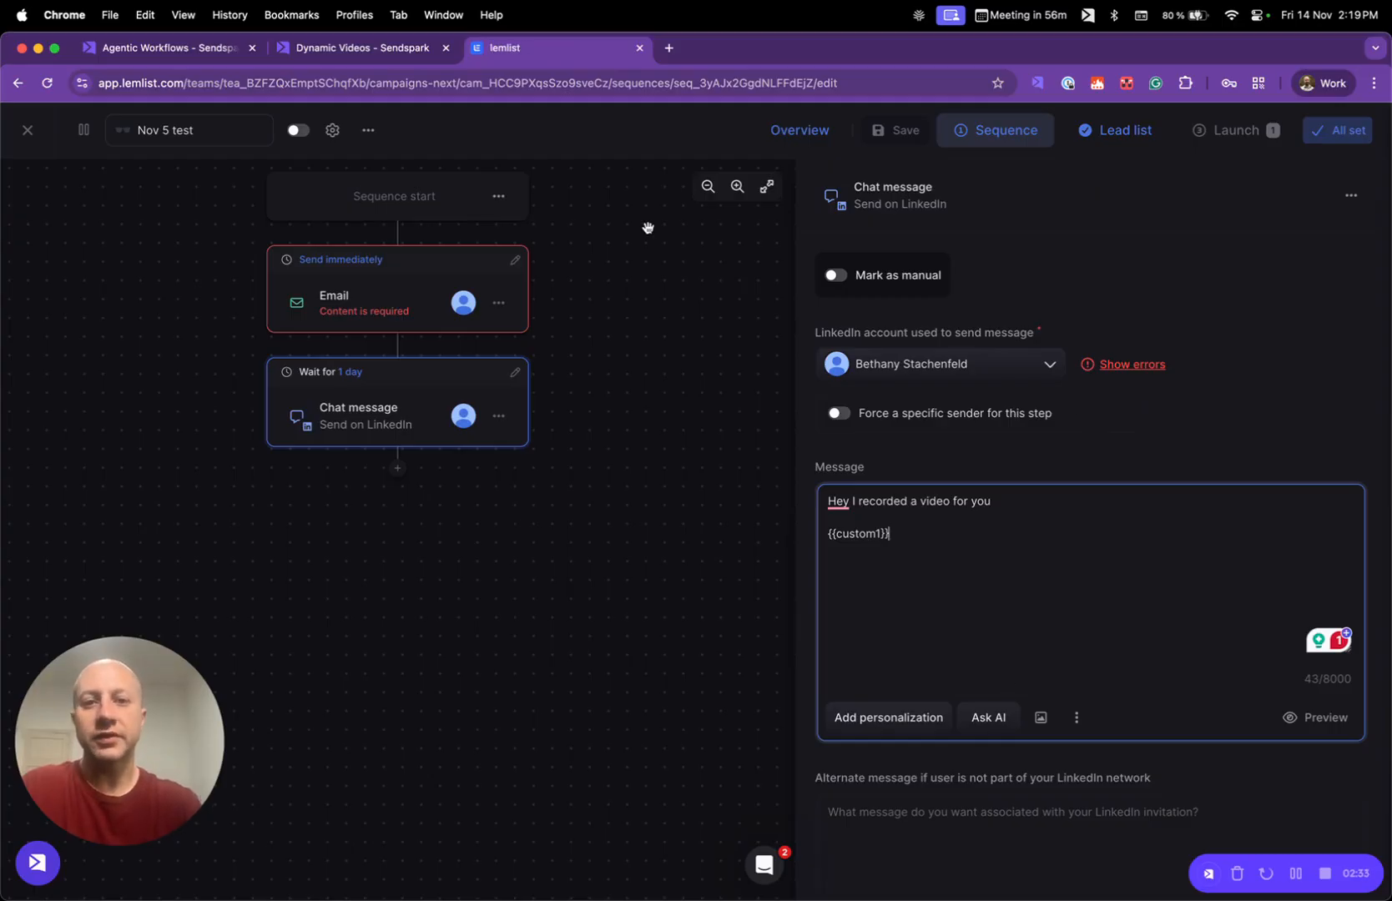
- Switch to Sendspark's Agentic Workflows and set the automation's trigger to Sendspark with the event New Video Generated - Specific Campaign
left_click(397, 52)
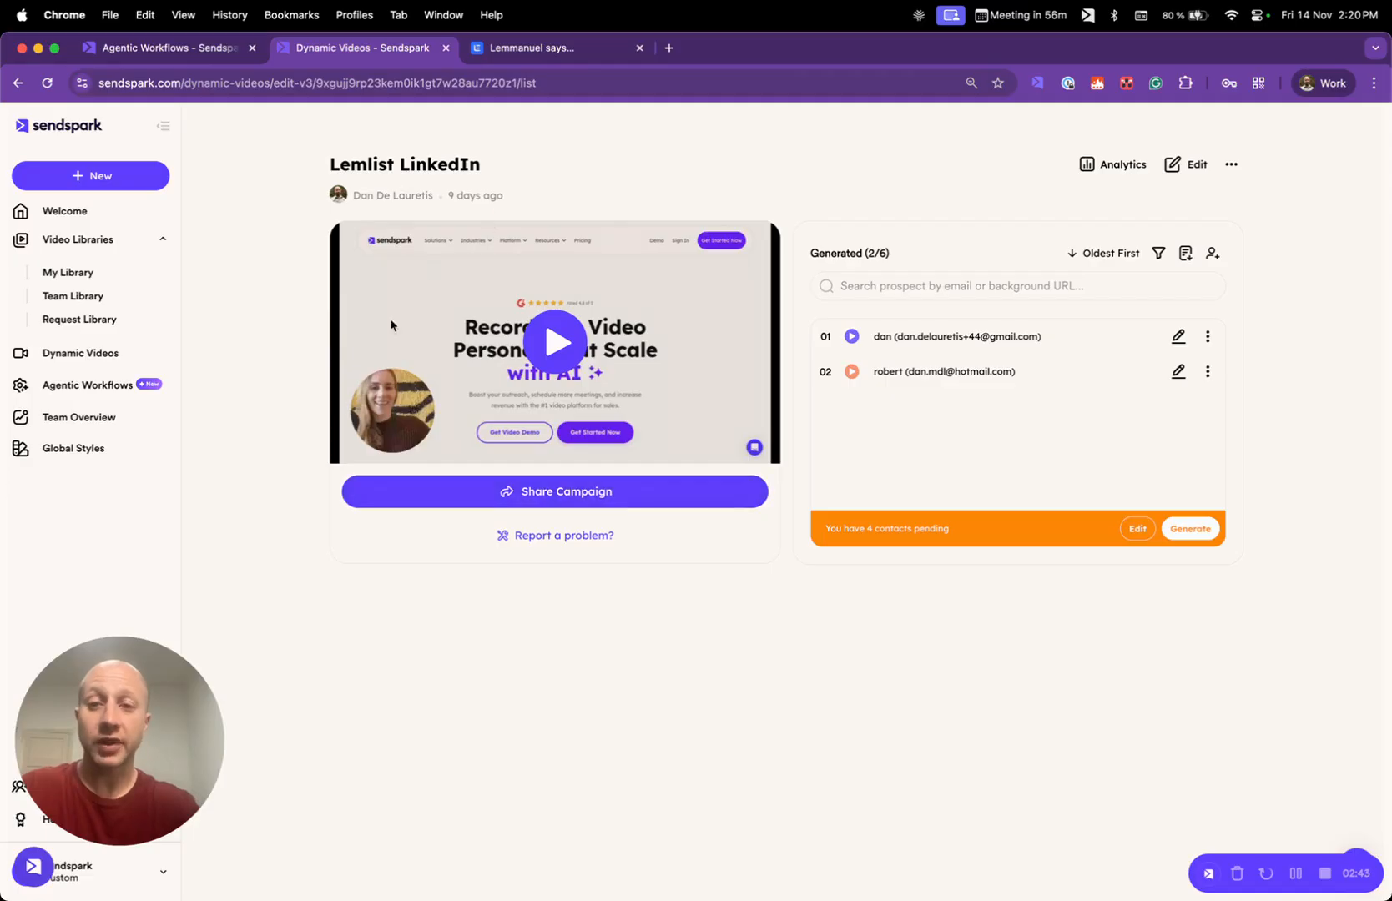
left_click(176, 56)
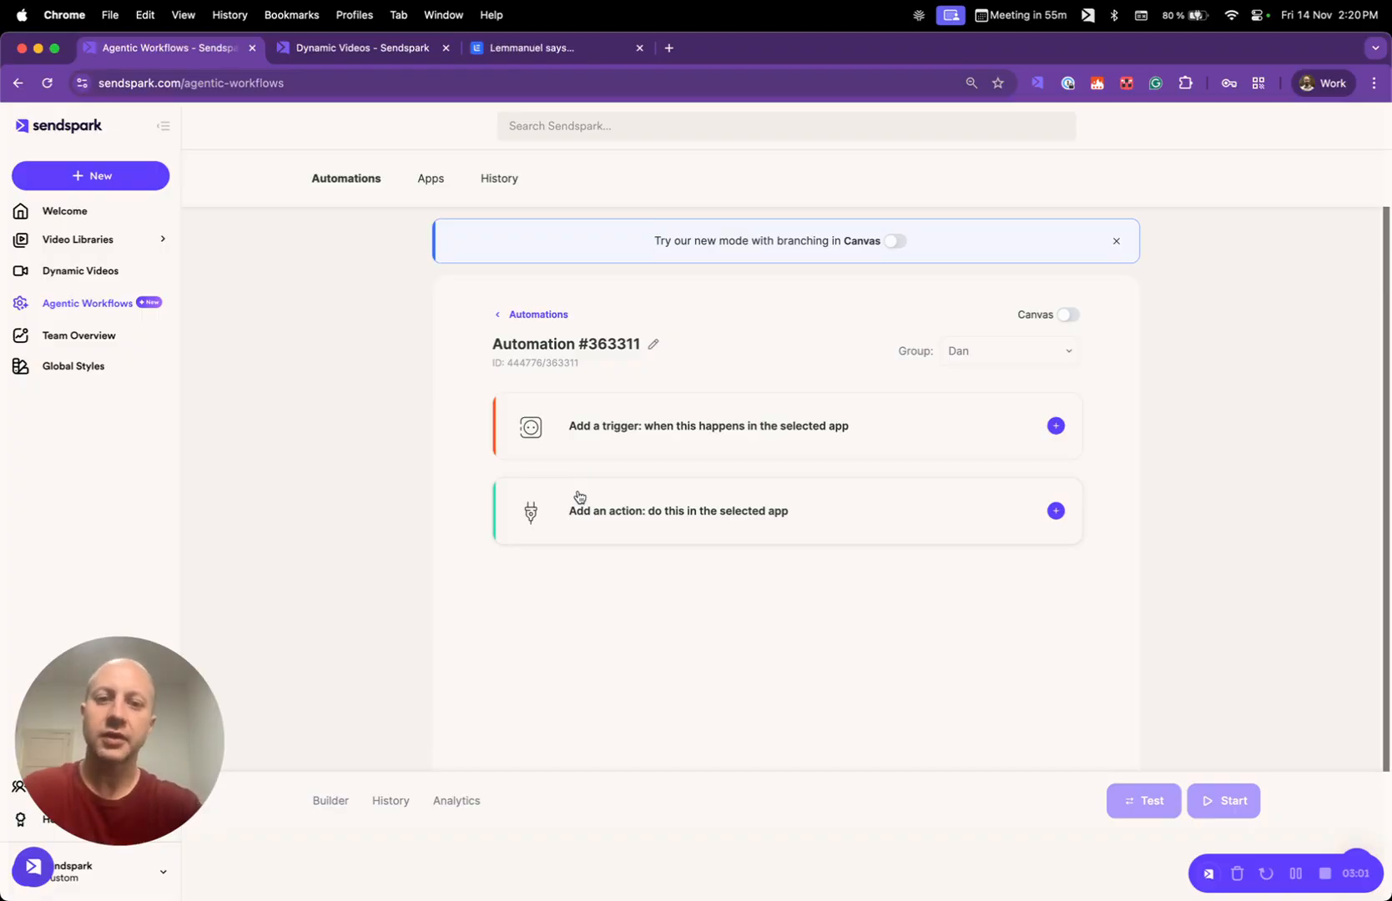
left_click(863, 424)
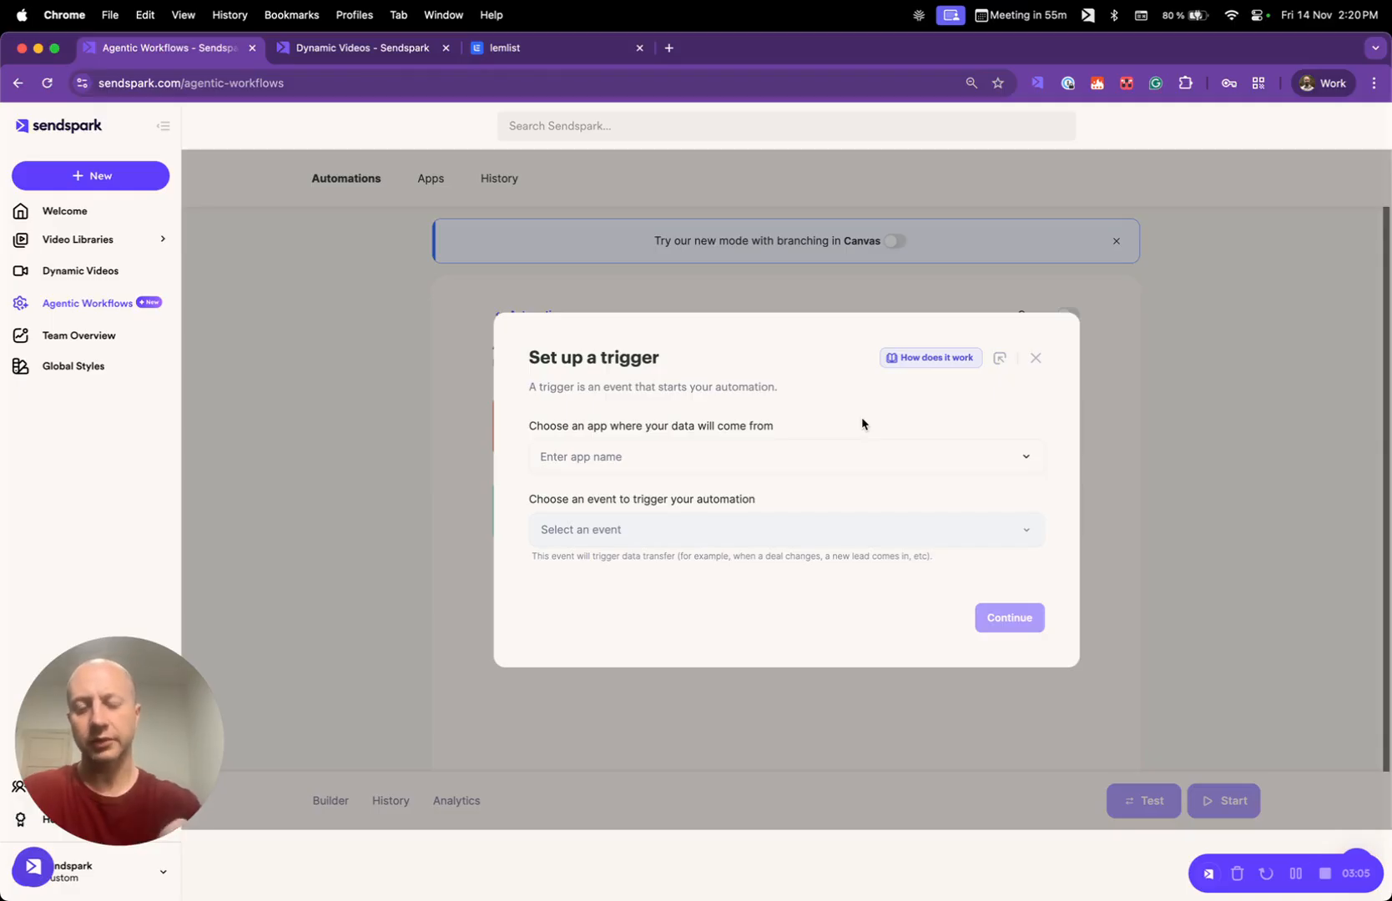
left_click(828, 451)
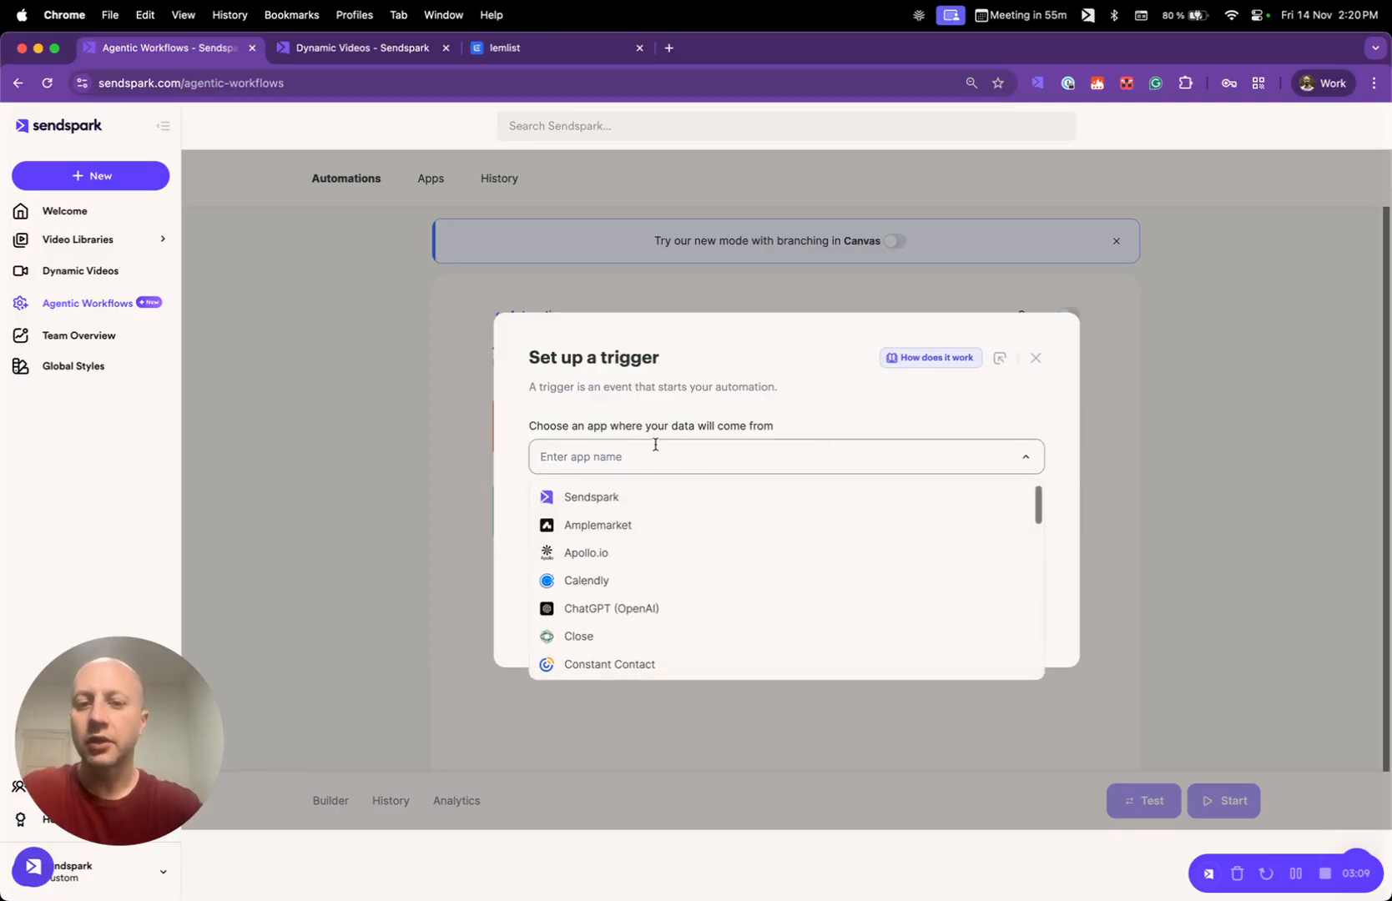
left_click(601, 499)
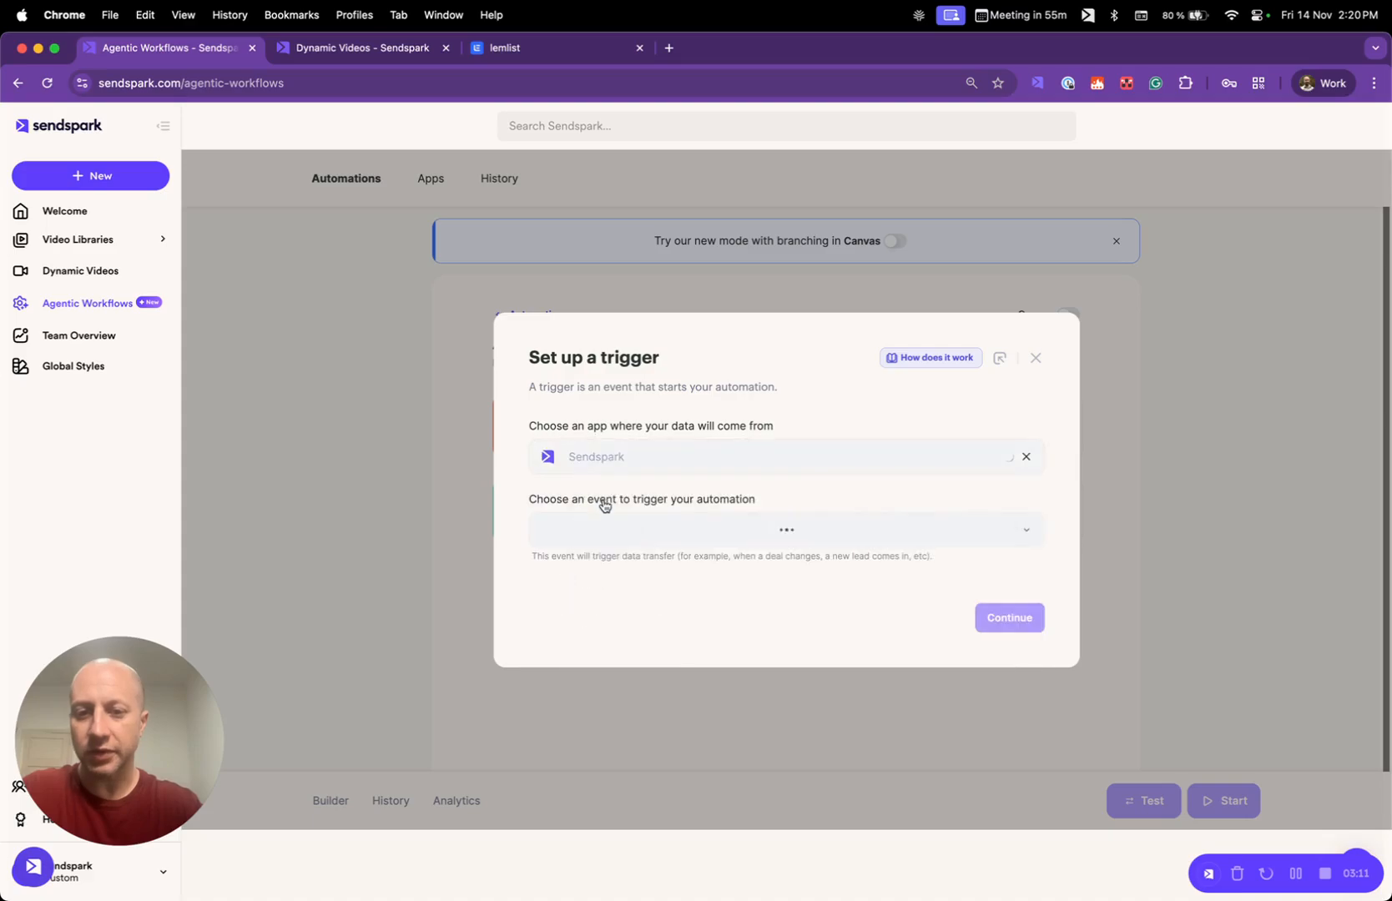
left_click(693, 534)
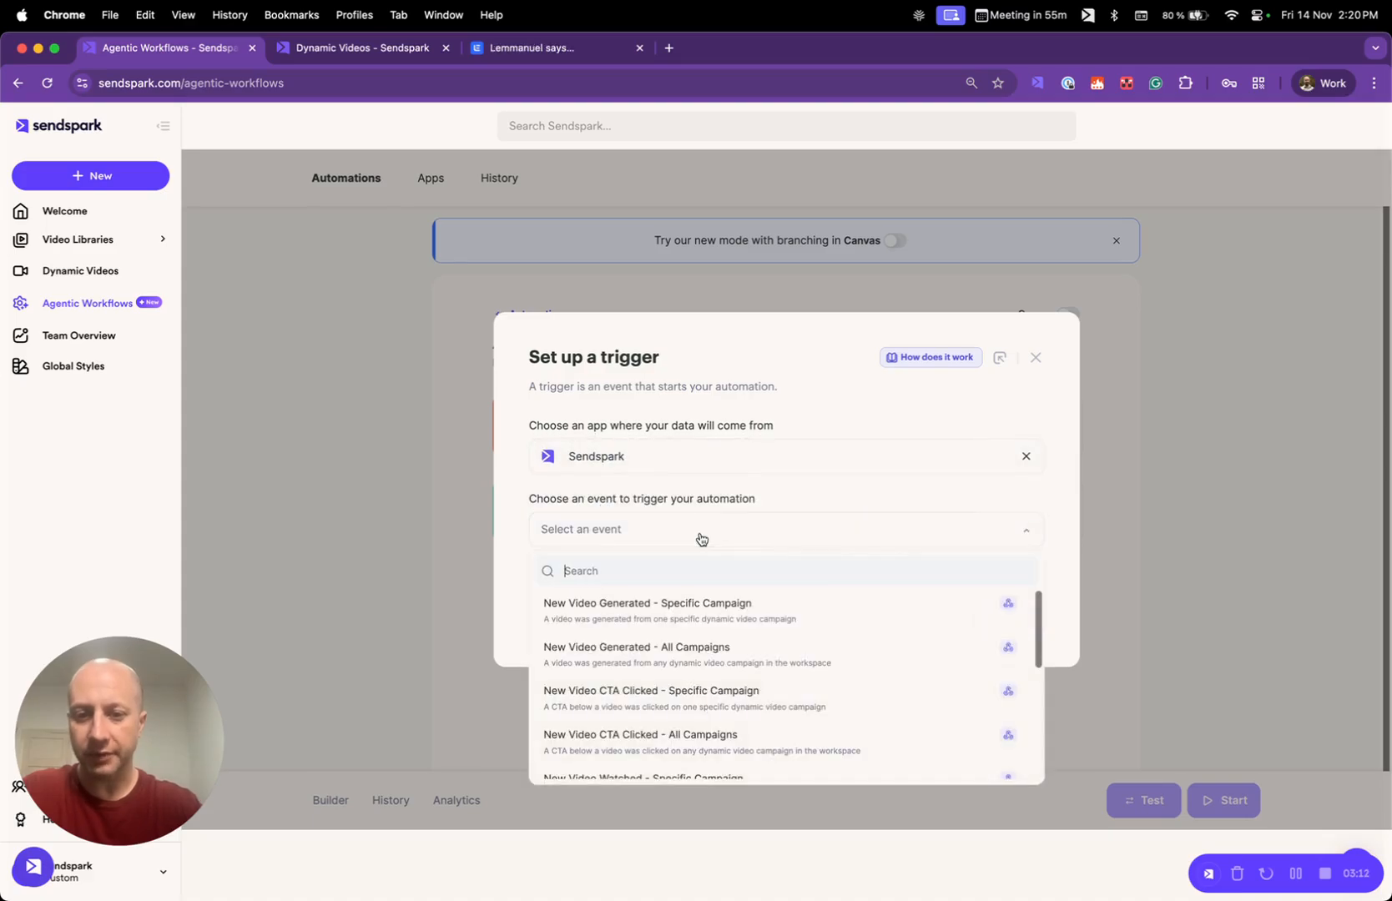
left_click(672, 620)
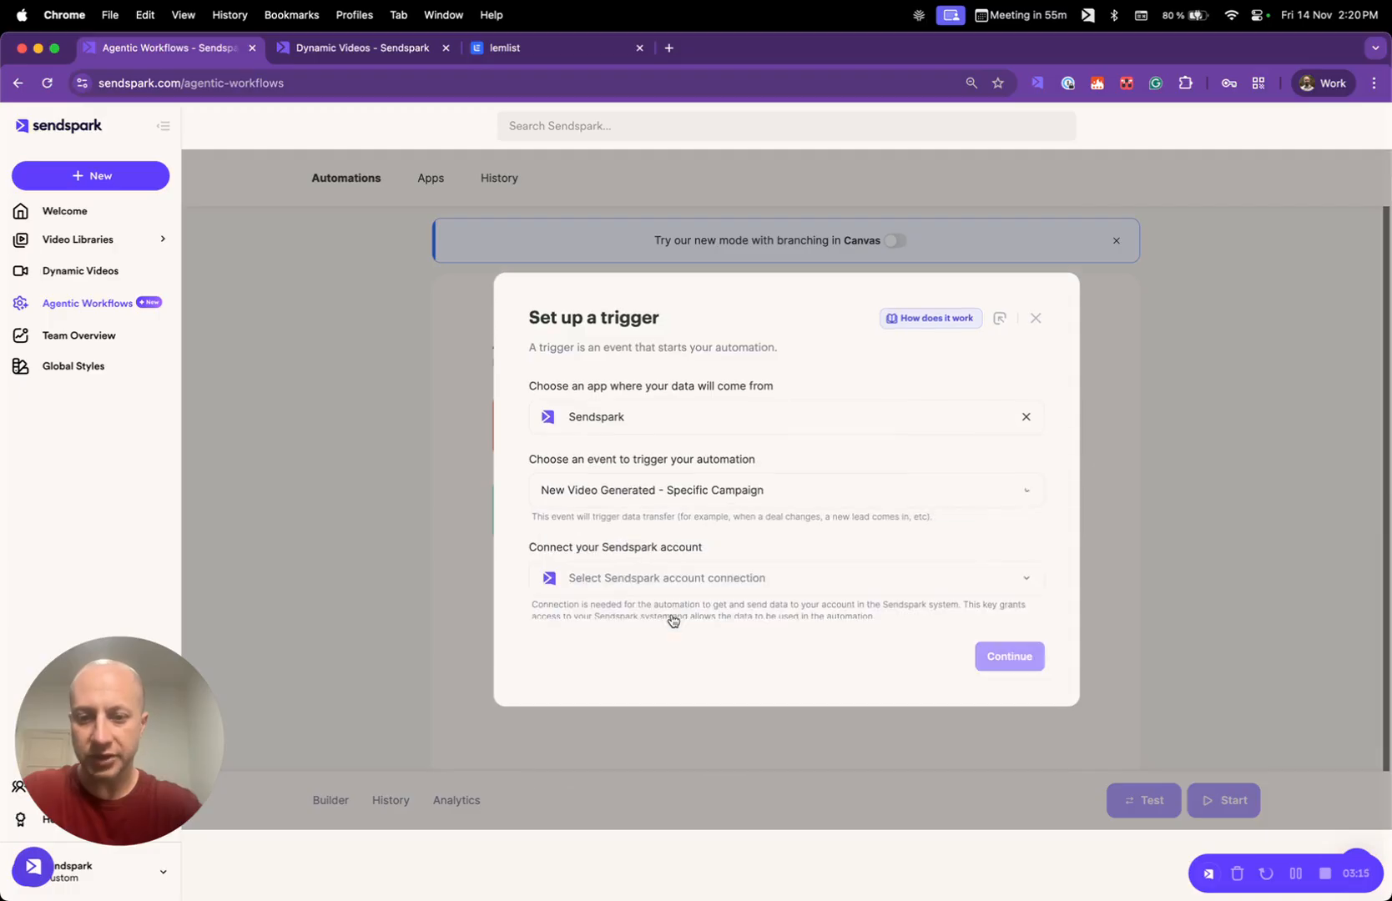
- Connect the trigger to the account owner's saved Sendspark connection and continue to its field settings
left_click(914, 574)
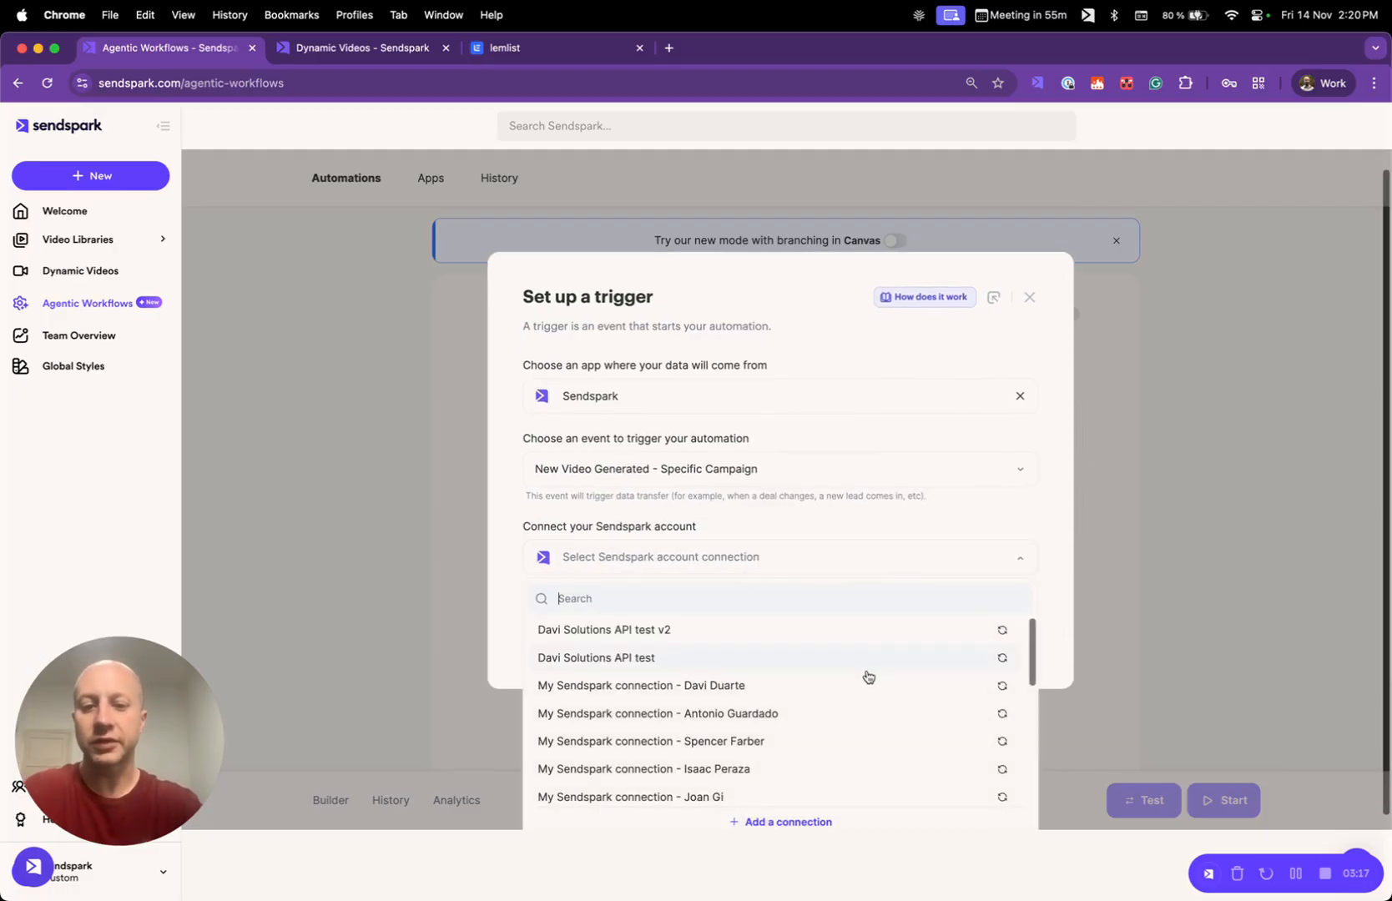
scroll(867, 718, "down", 10)
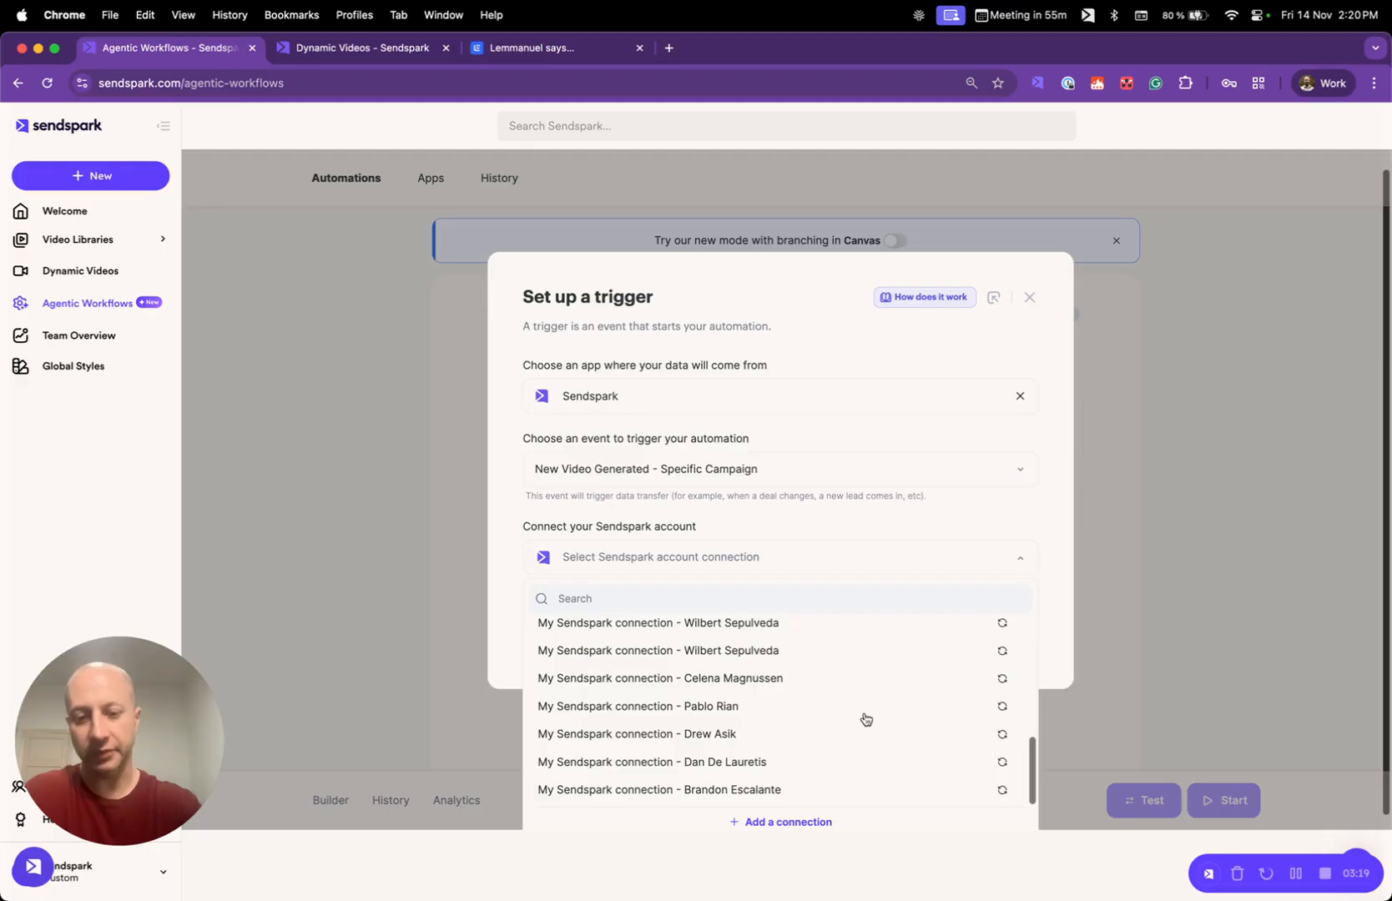
left_click(784, 762)
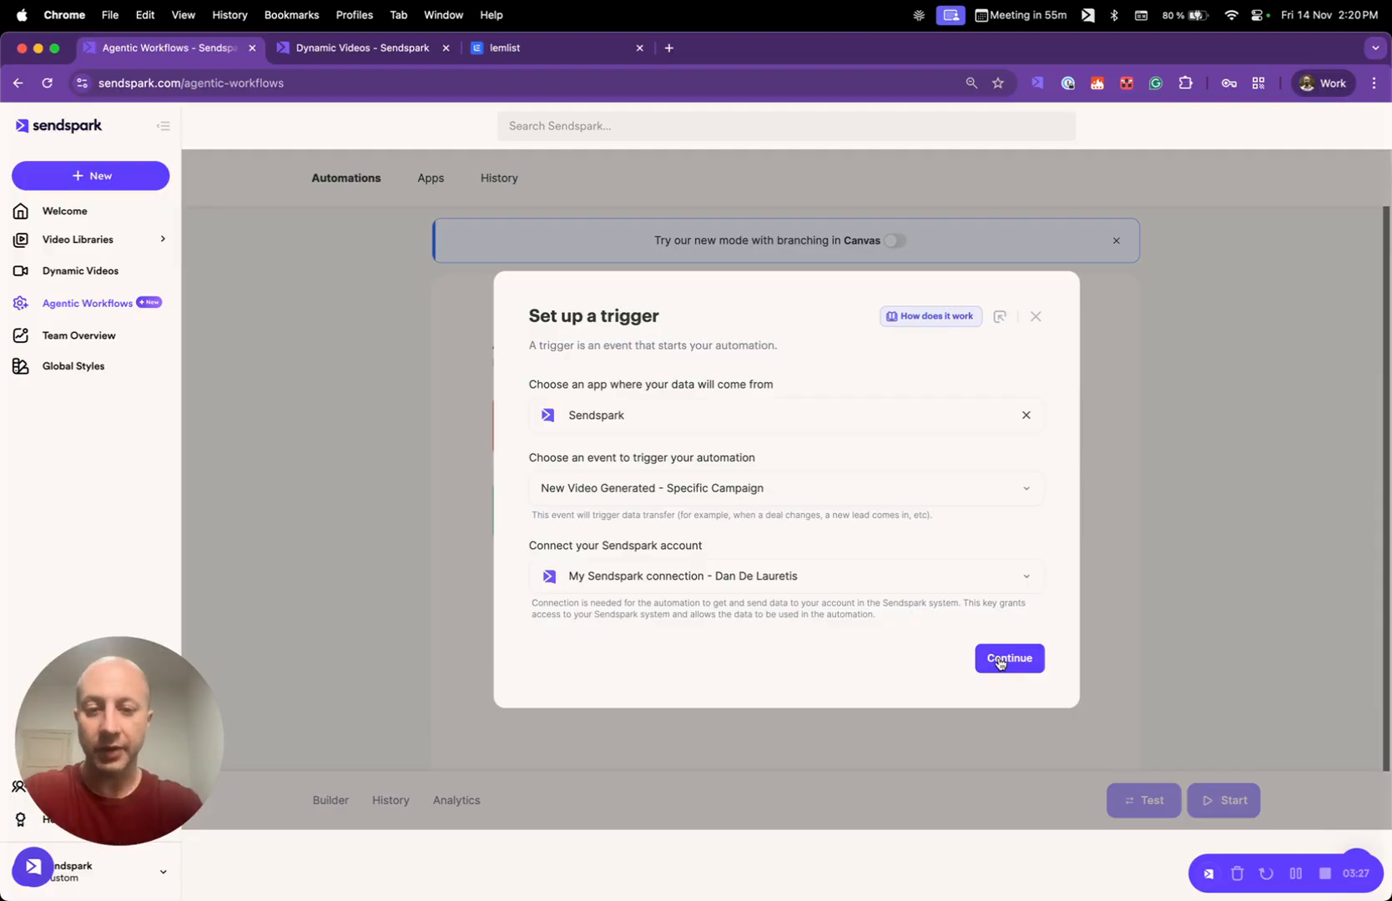
left_click(1001, 660)
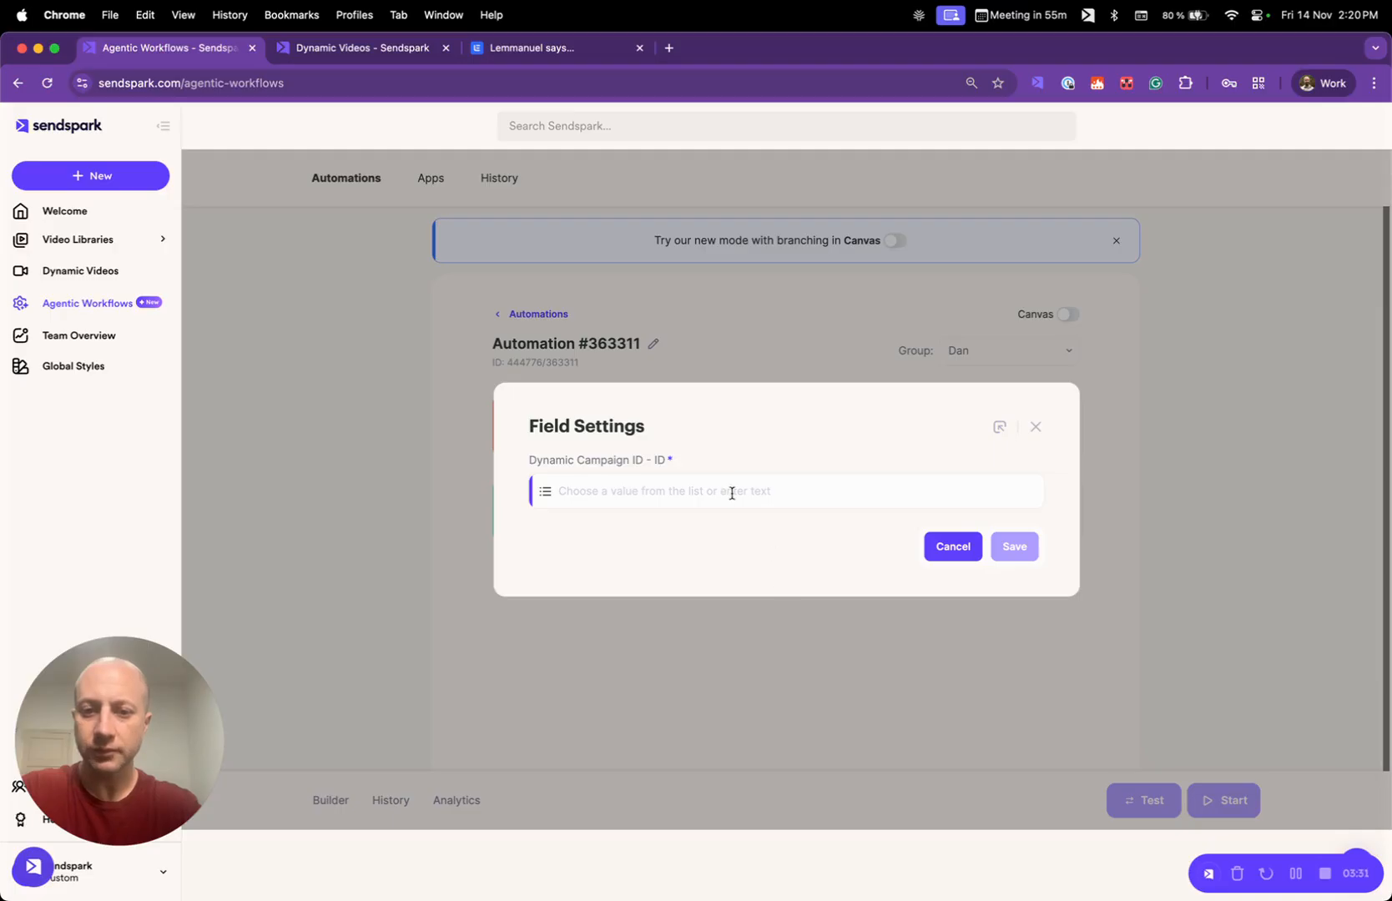
left_click(708, 504)
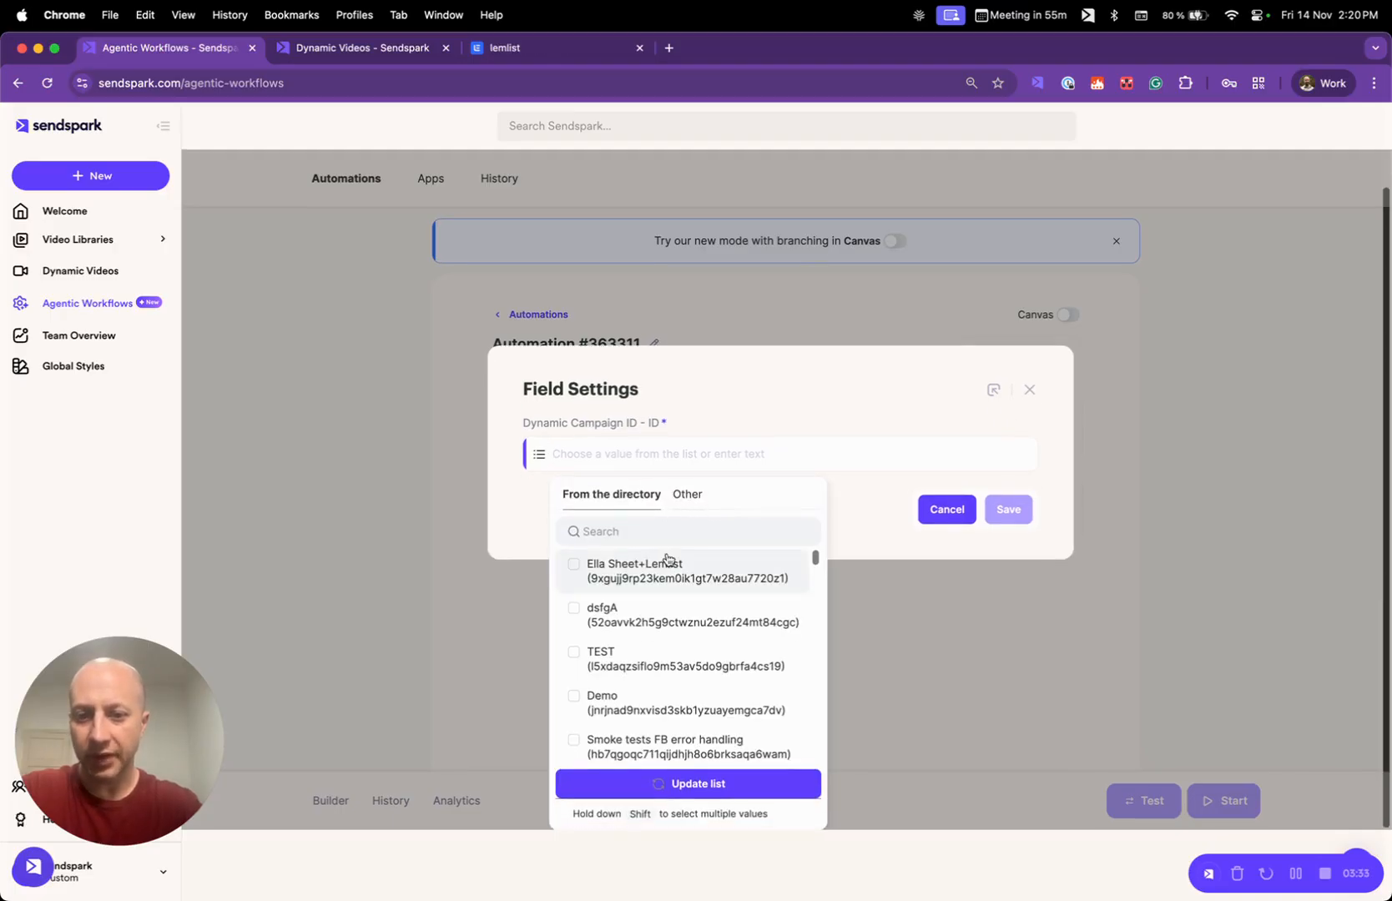
left_click(696, 787)
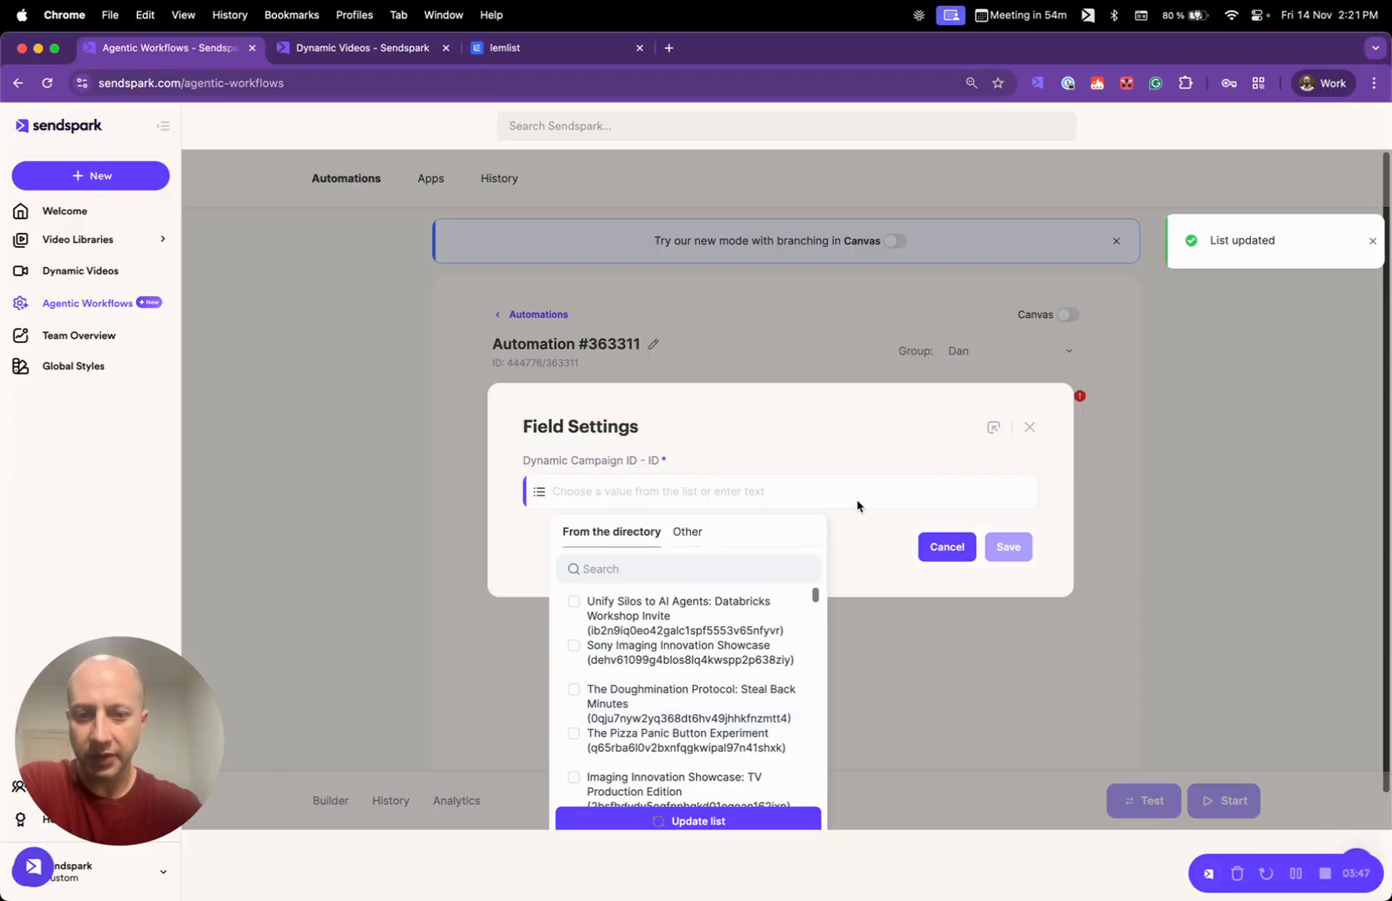
left_click(833, 454)
left_click(663, 489)
scroll(666, 494, "down", 1)
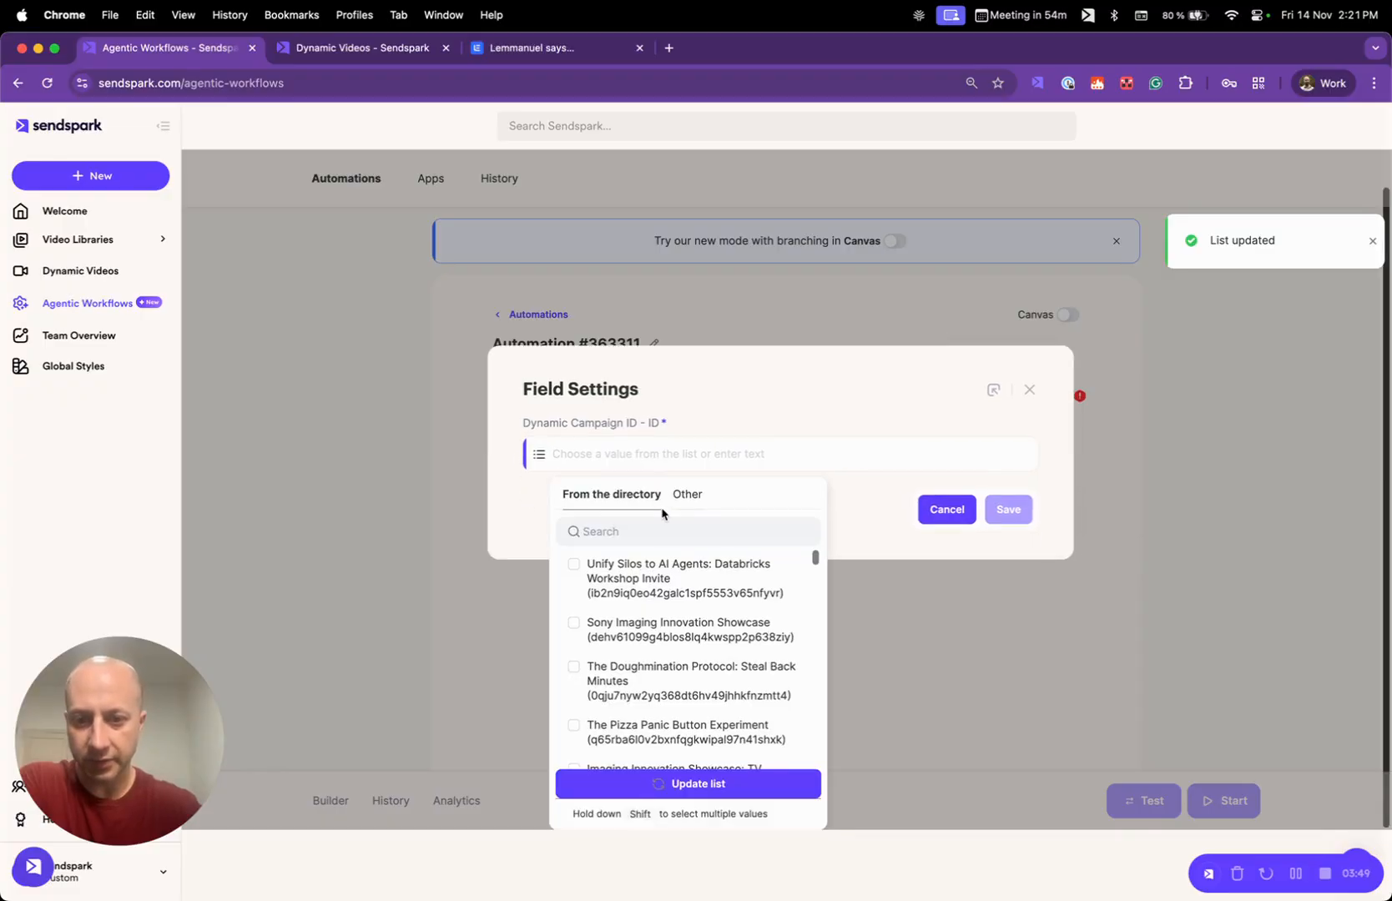
scroll(716, 669, "down", 3)
left_click(846, 421)
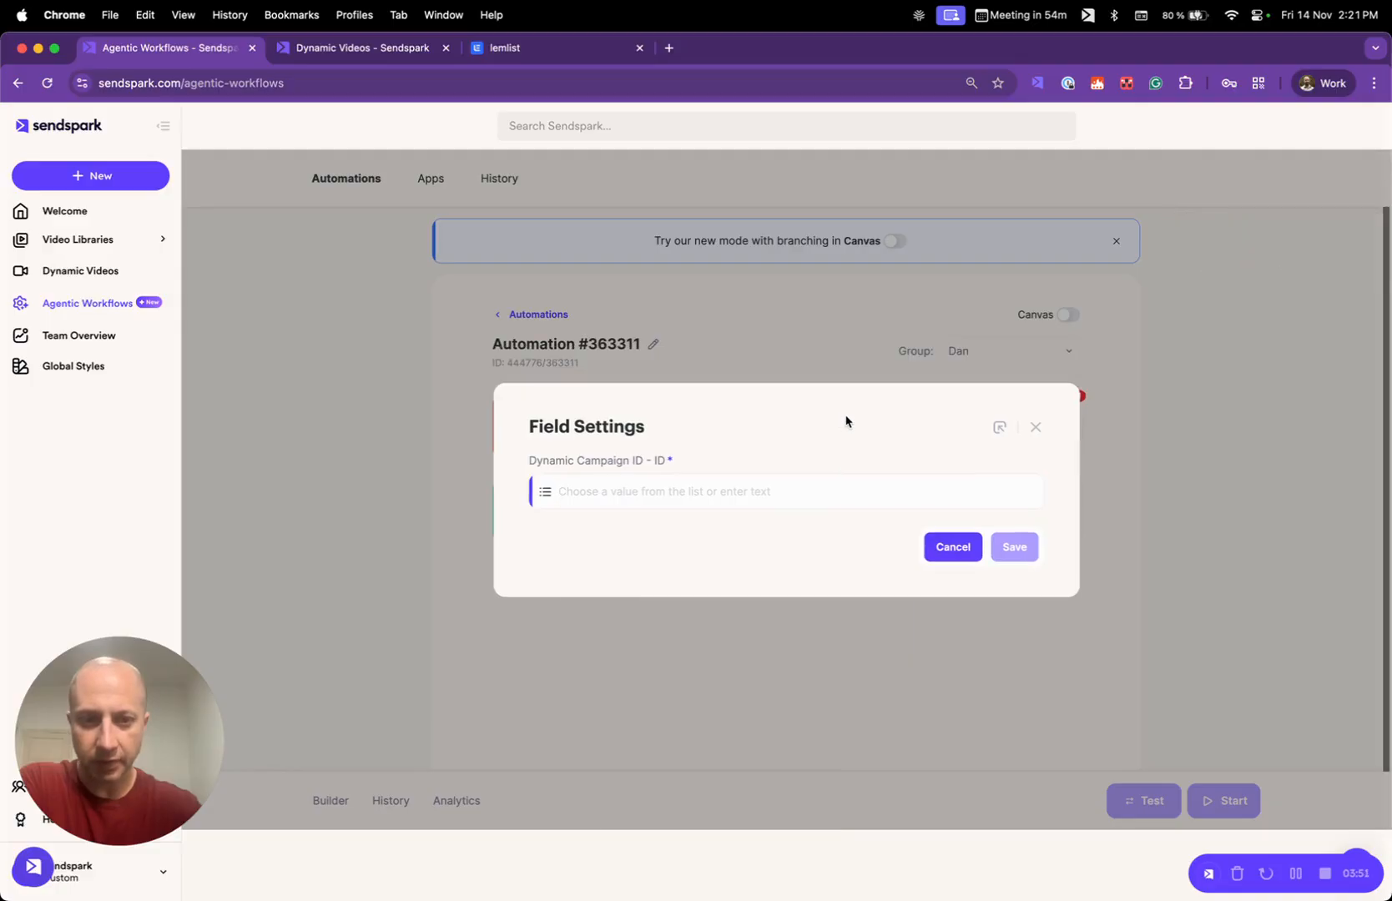
left_click(960, 545)
left_click(876, 437)
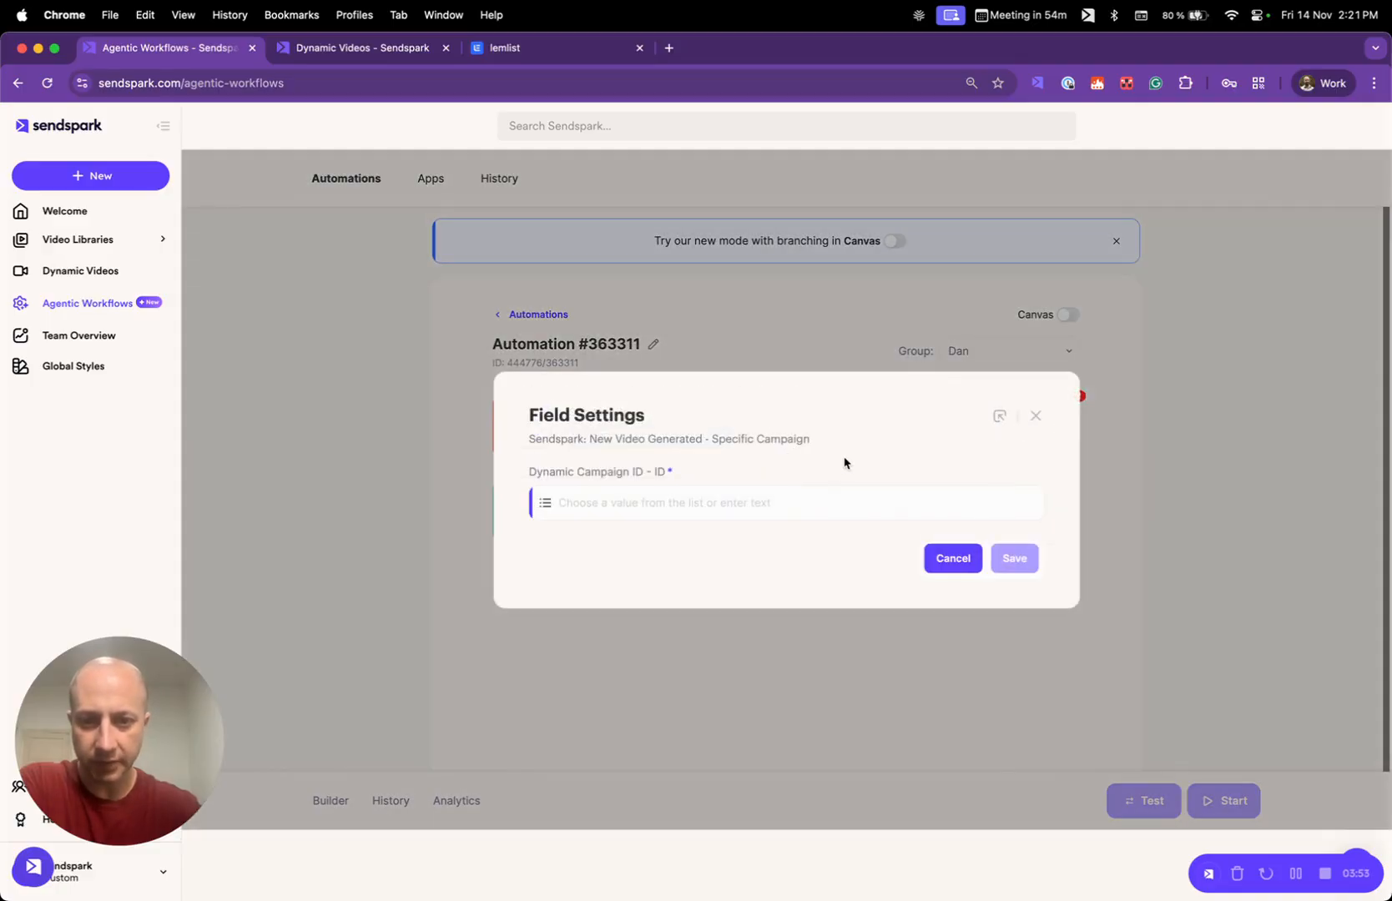
left_click(1039, 418)
- Reselect the account owner's Sendspark connection for the trigger and update the list of dynamic campaign IDs
left_click(668, 434)
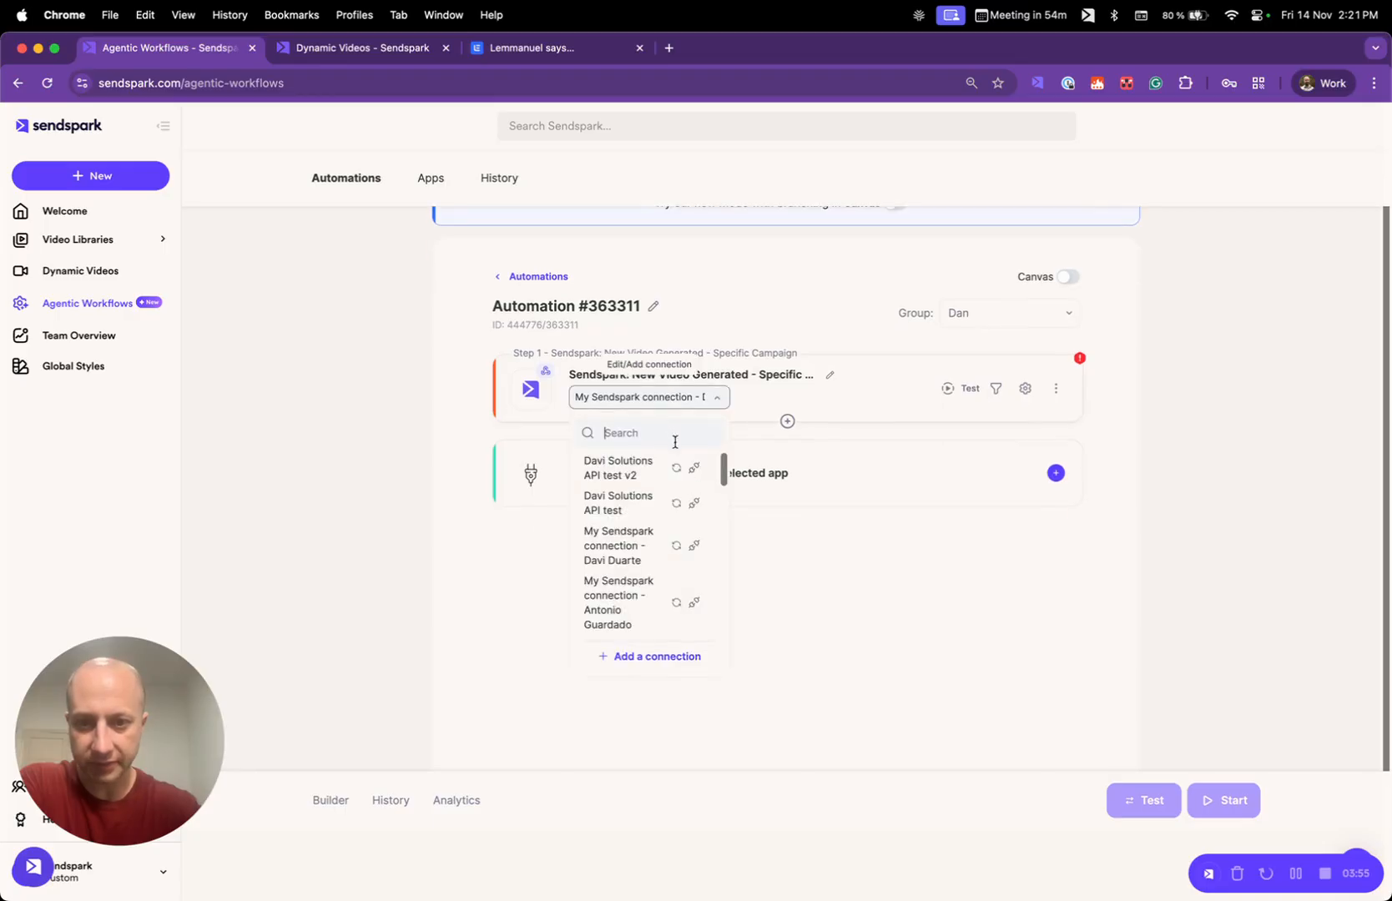
scroll(637, 599, "down", 5)
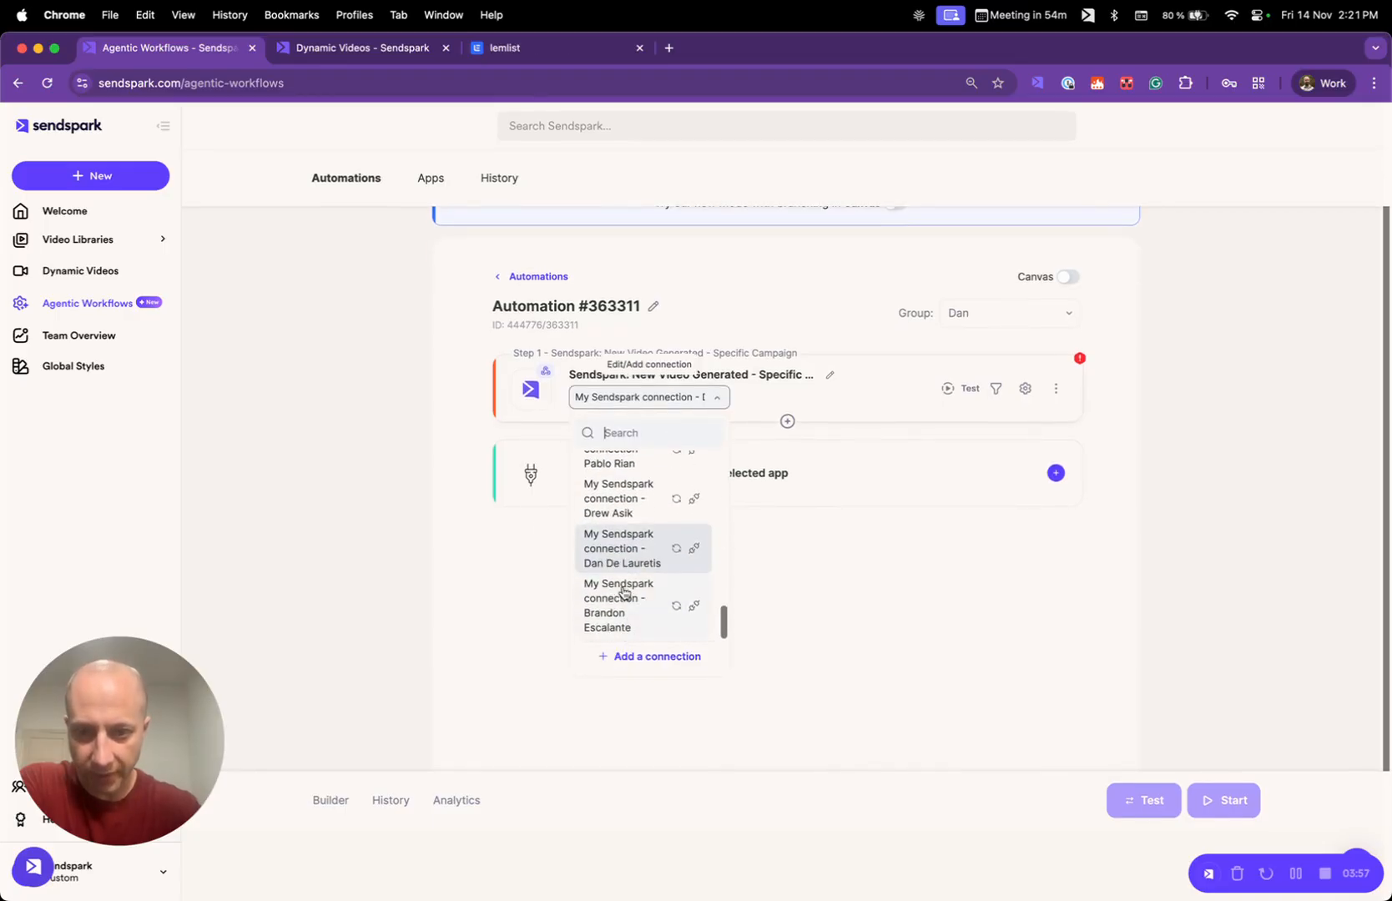
left_click(634, 550)
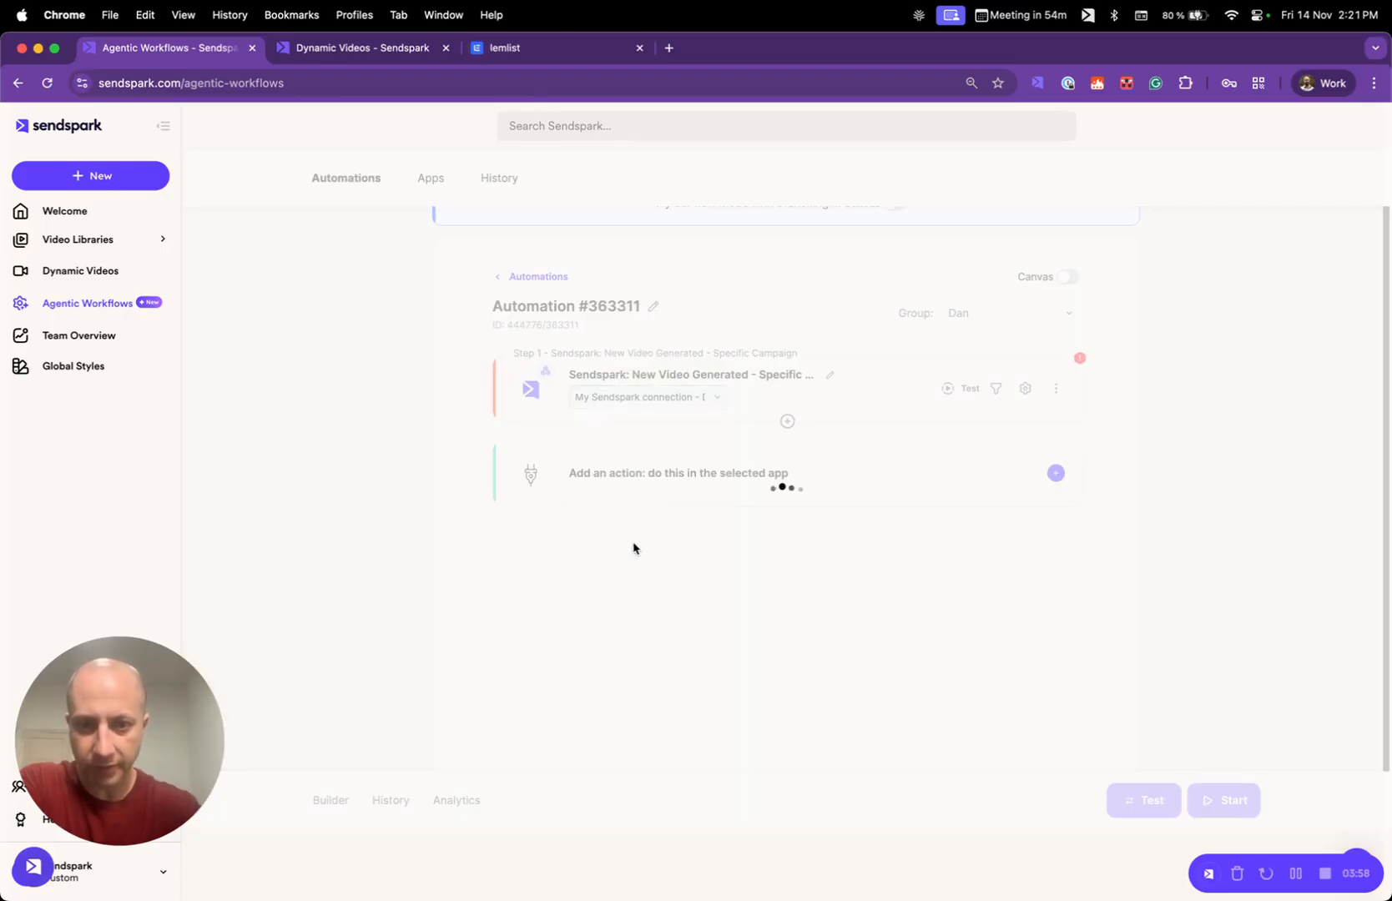
left_click(848, 398)
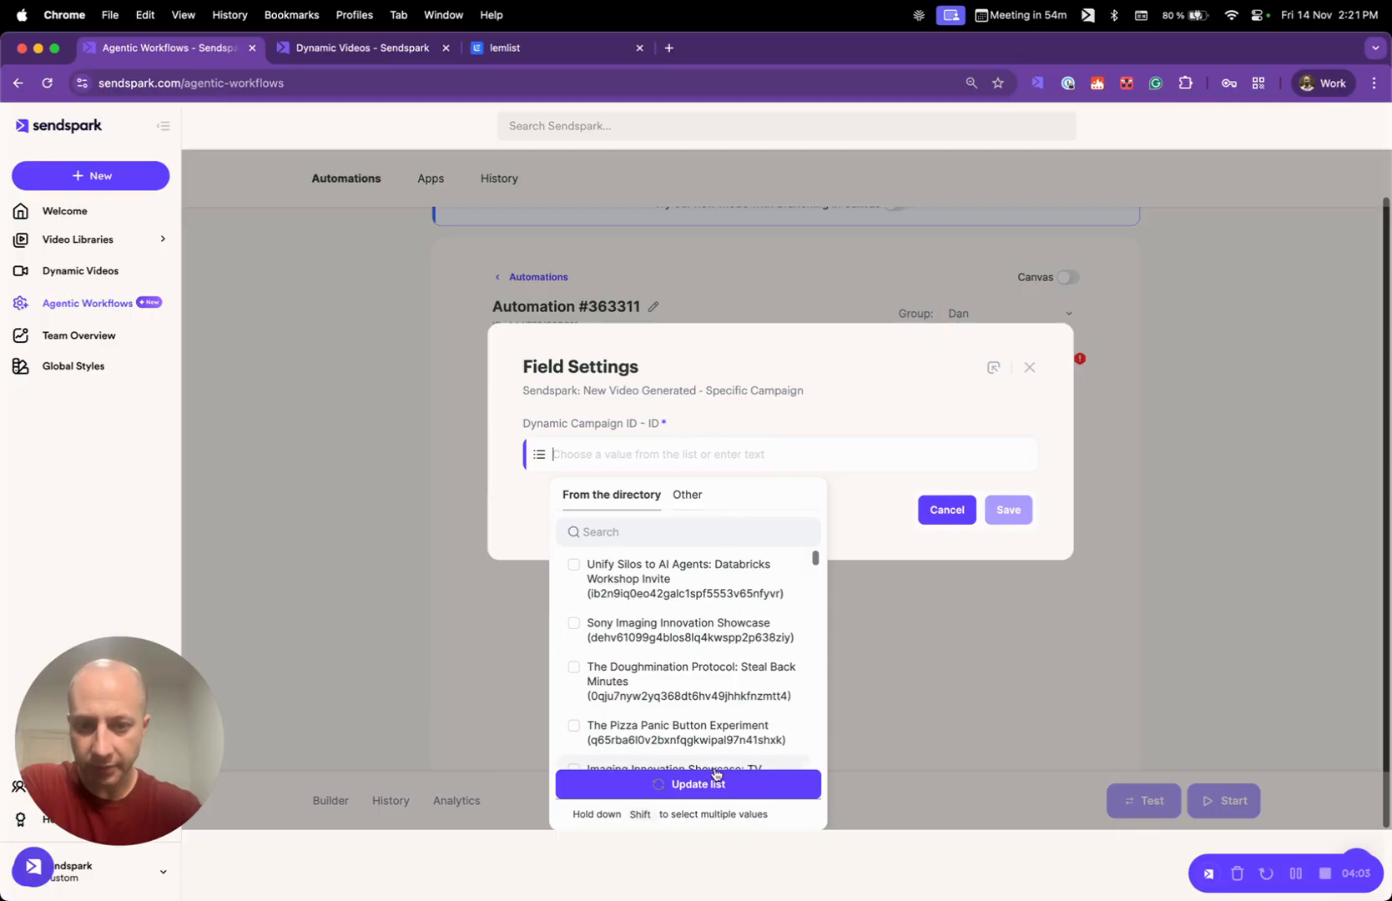
left_click(711, 783)
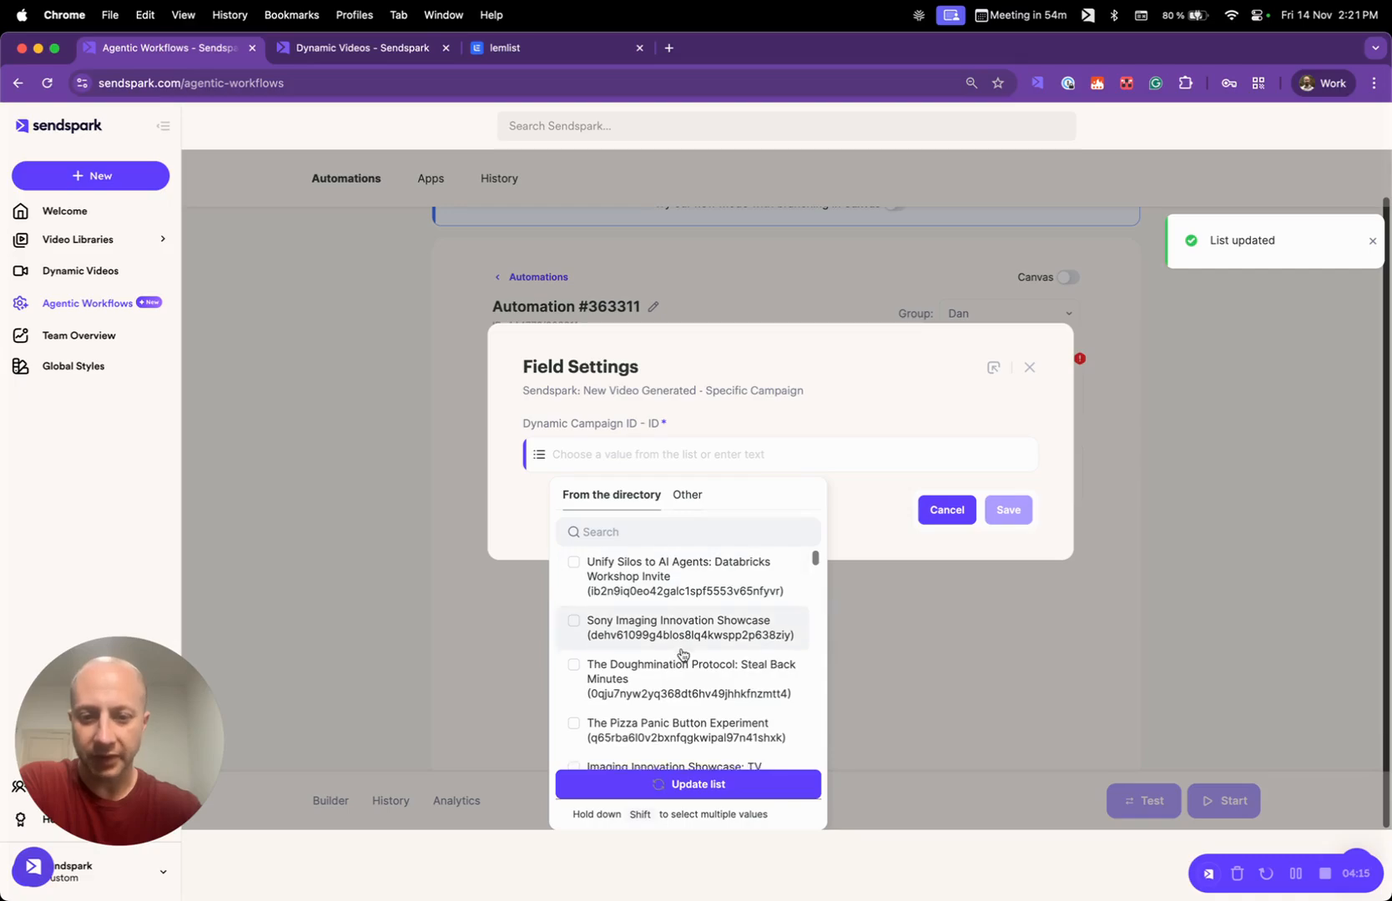
- Set the trigger's Dynamic Campaign ID to the Lemlist LinkedIn campaign with ID 9xgujj9rp23kem0ik1gt7w28au7720z1 and save the field settings
scroll(683, 653, "down", 5)
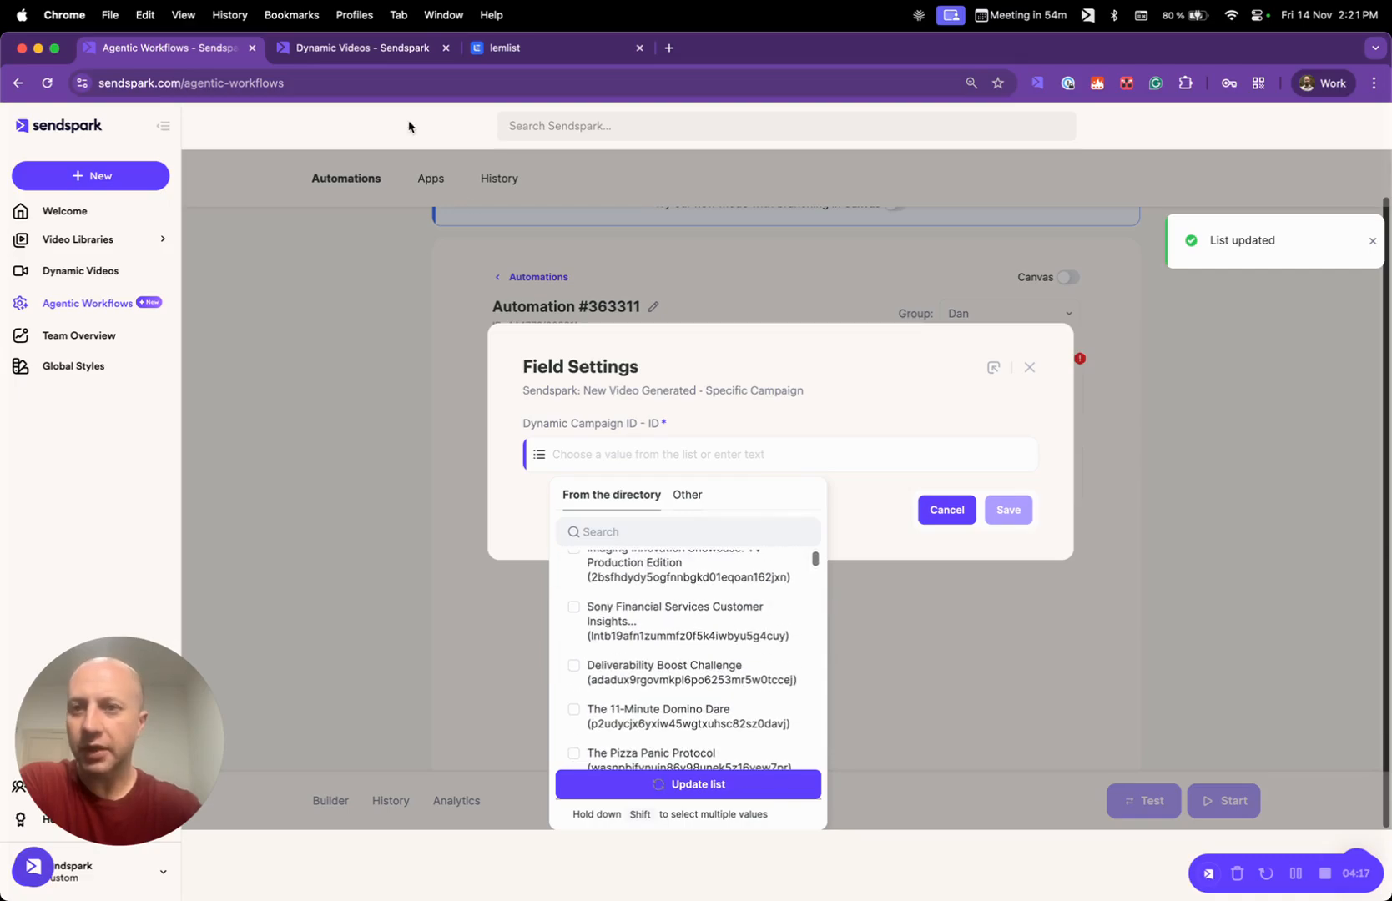
left_click(393, 56)
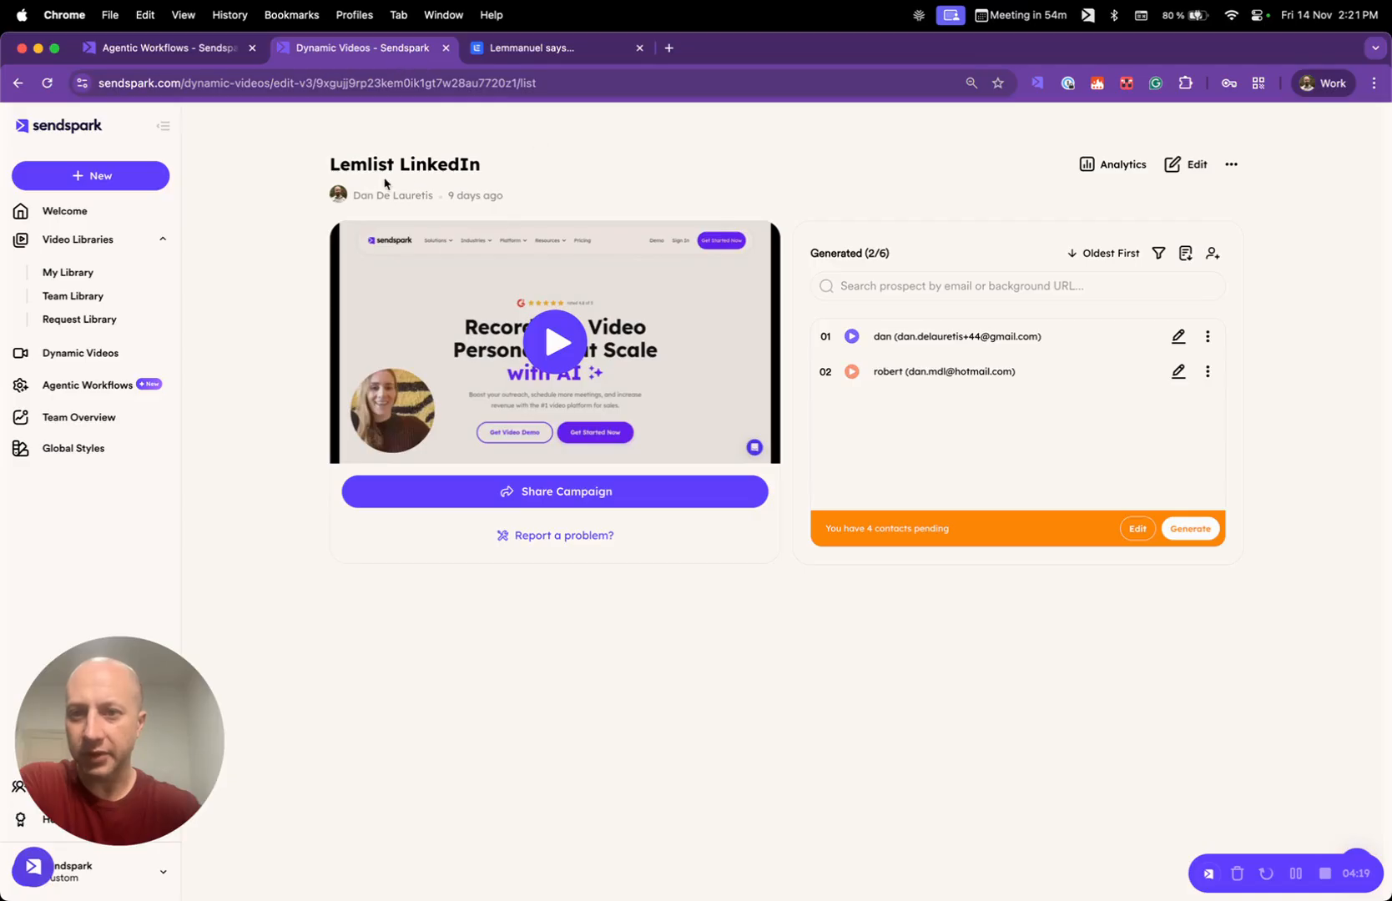
left_click(219, 57)
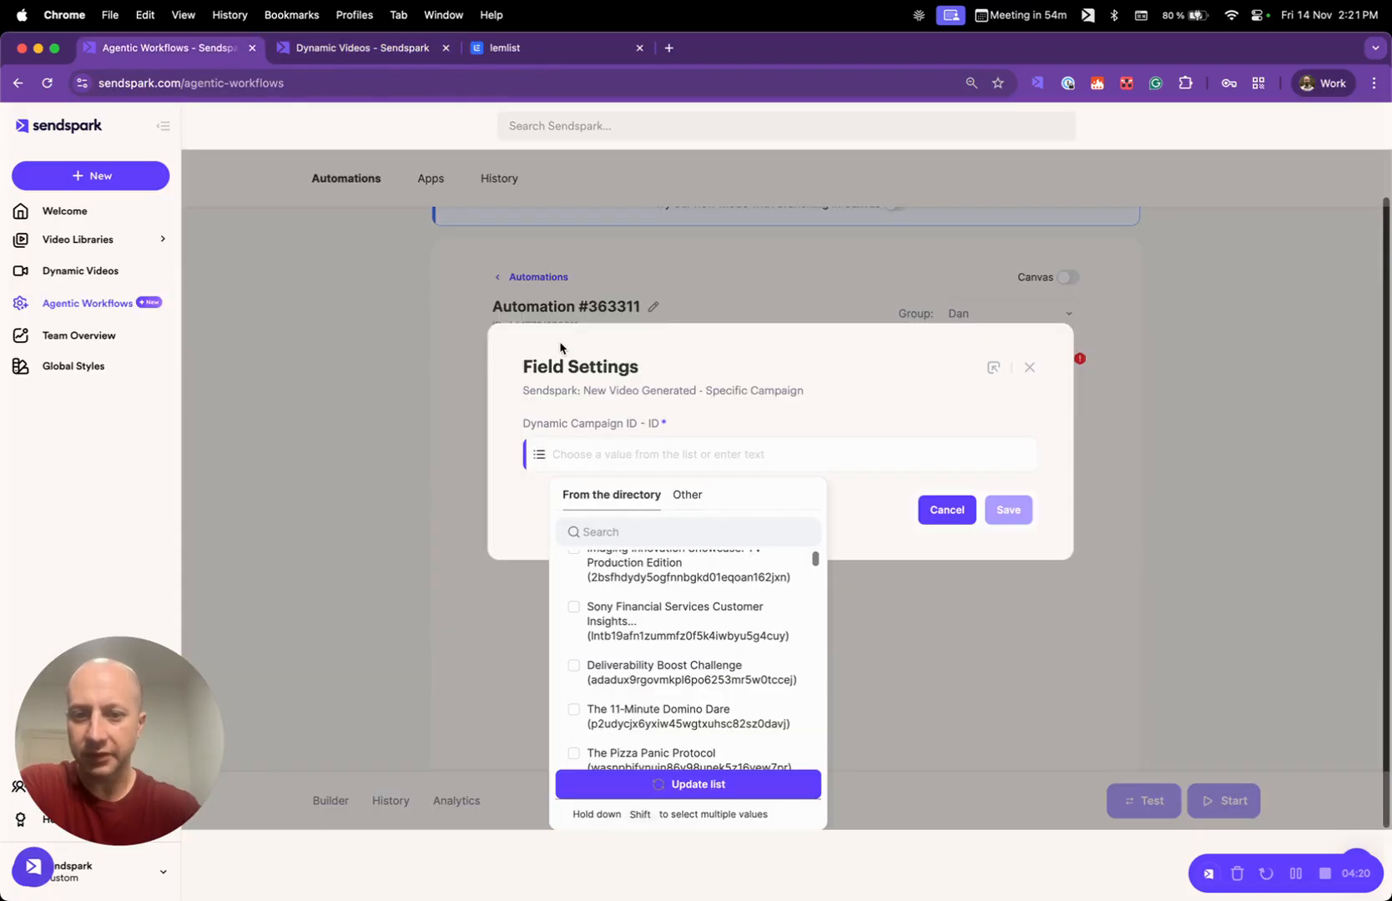
left_click(641, 531)
type("lemli")
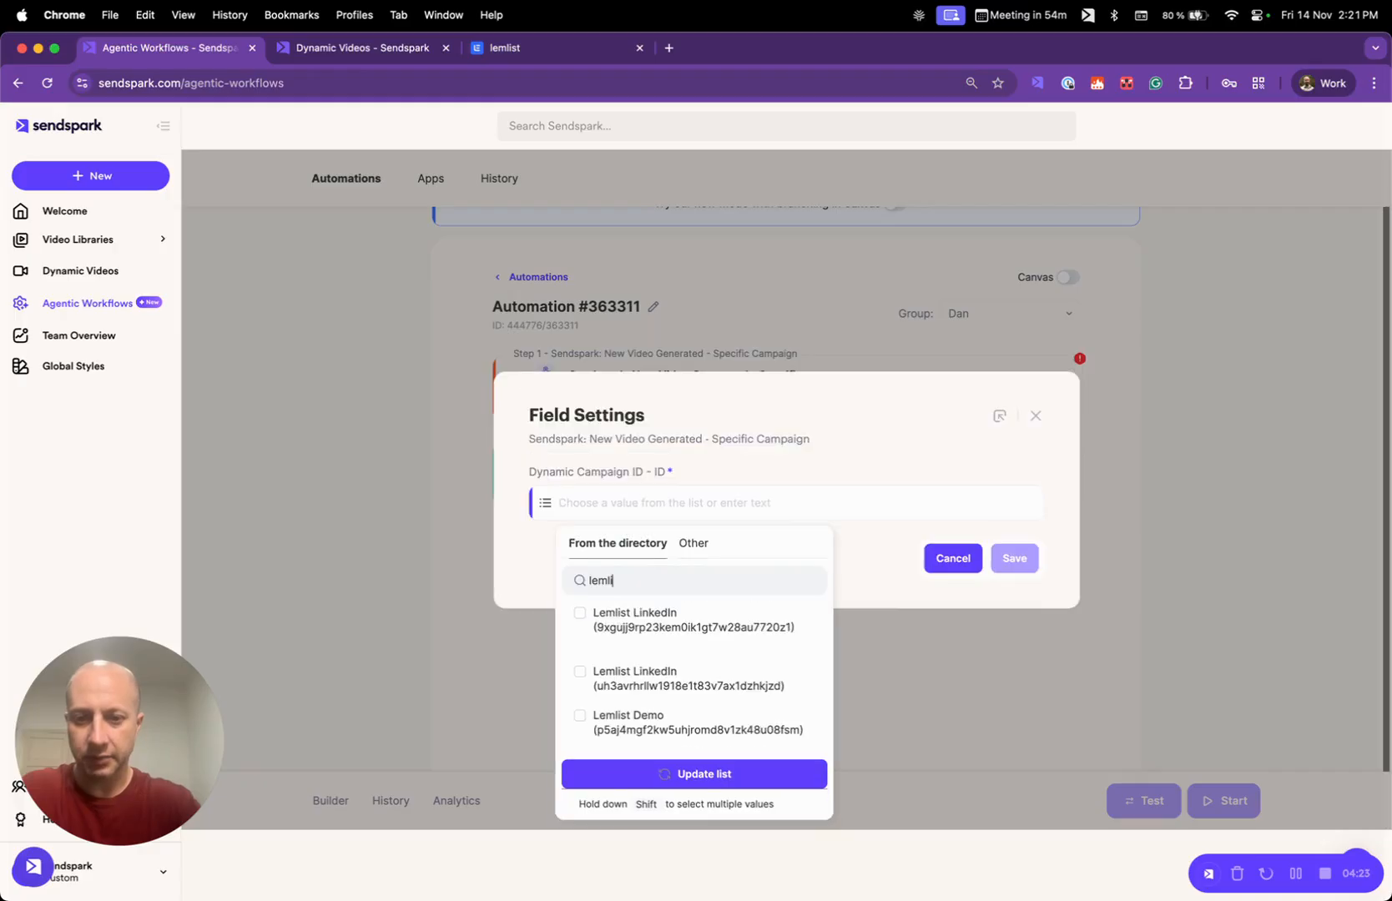
type("st")
left_click(672, 620)
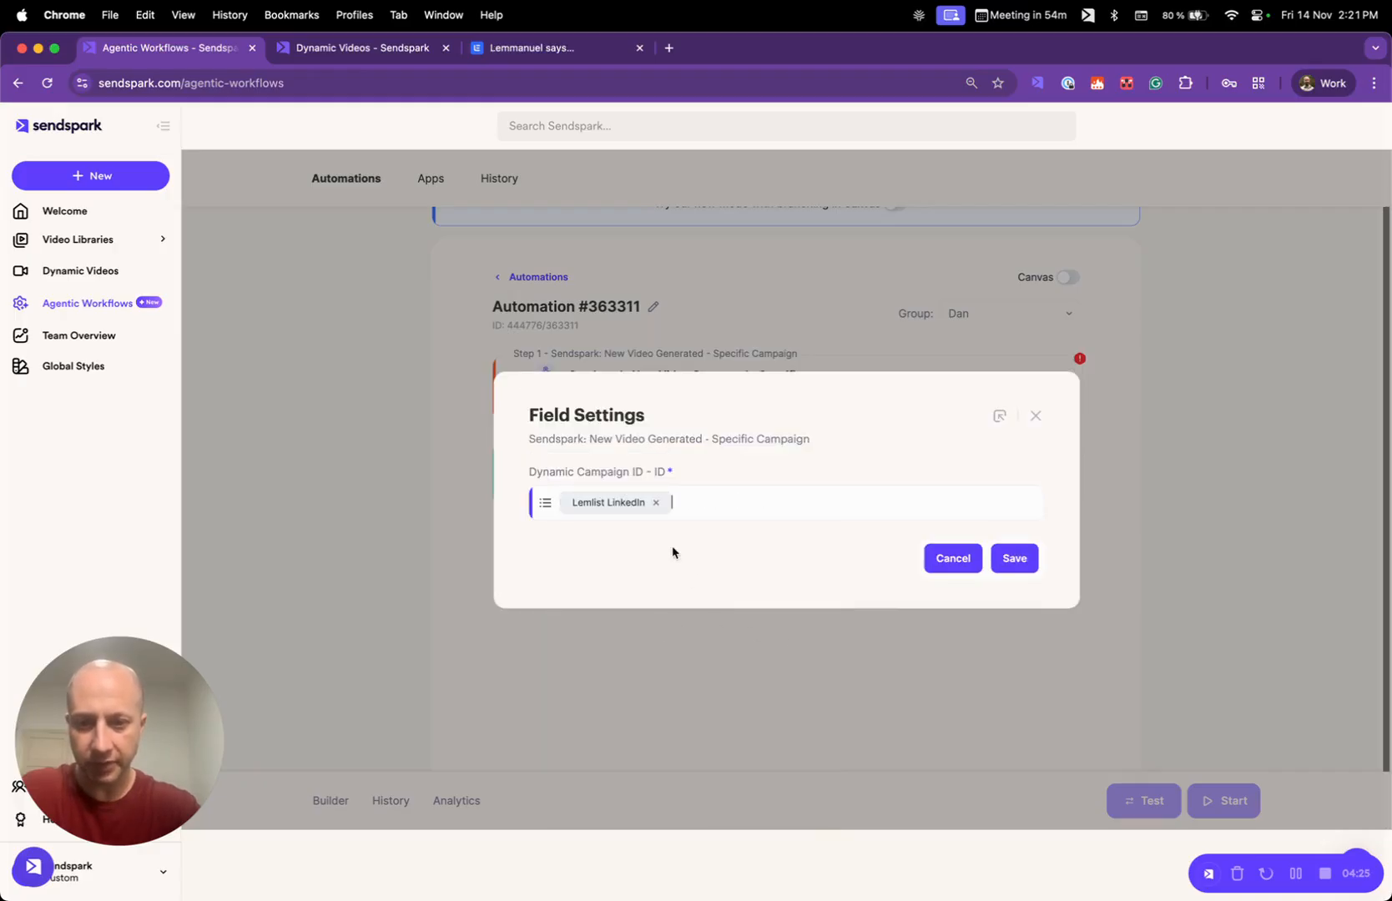
left_click(1034, 558)
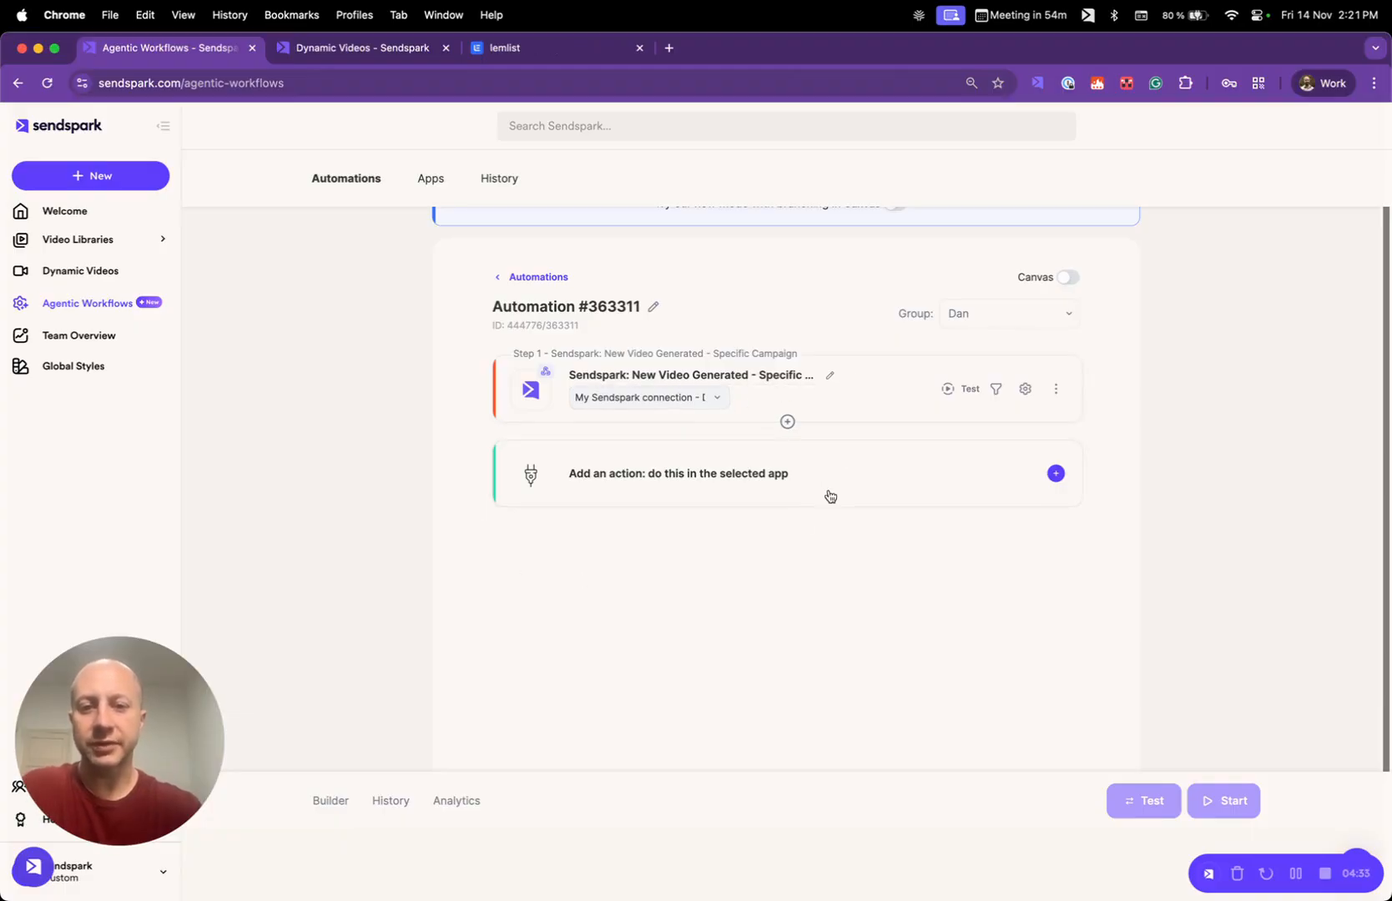
- Add an action to the automation with lemlist as the app and Add a lead to a campaign as the action
left_click(830, 453)
left_click(696, 450)
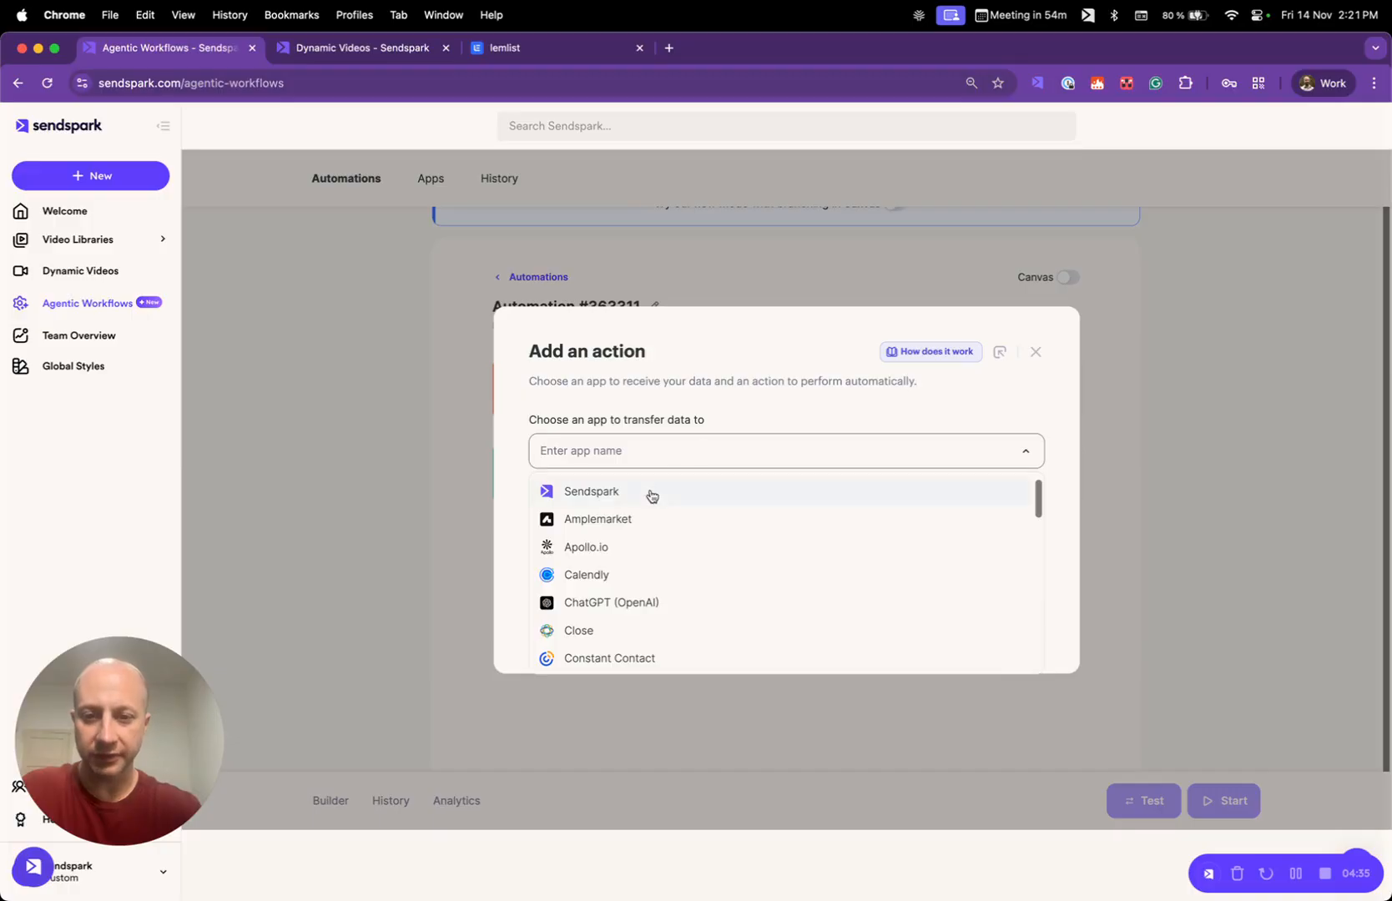
type("lemli")
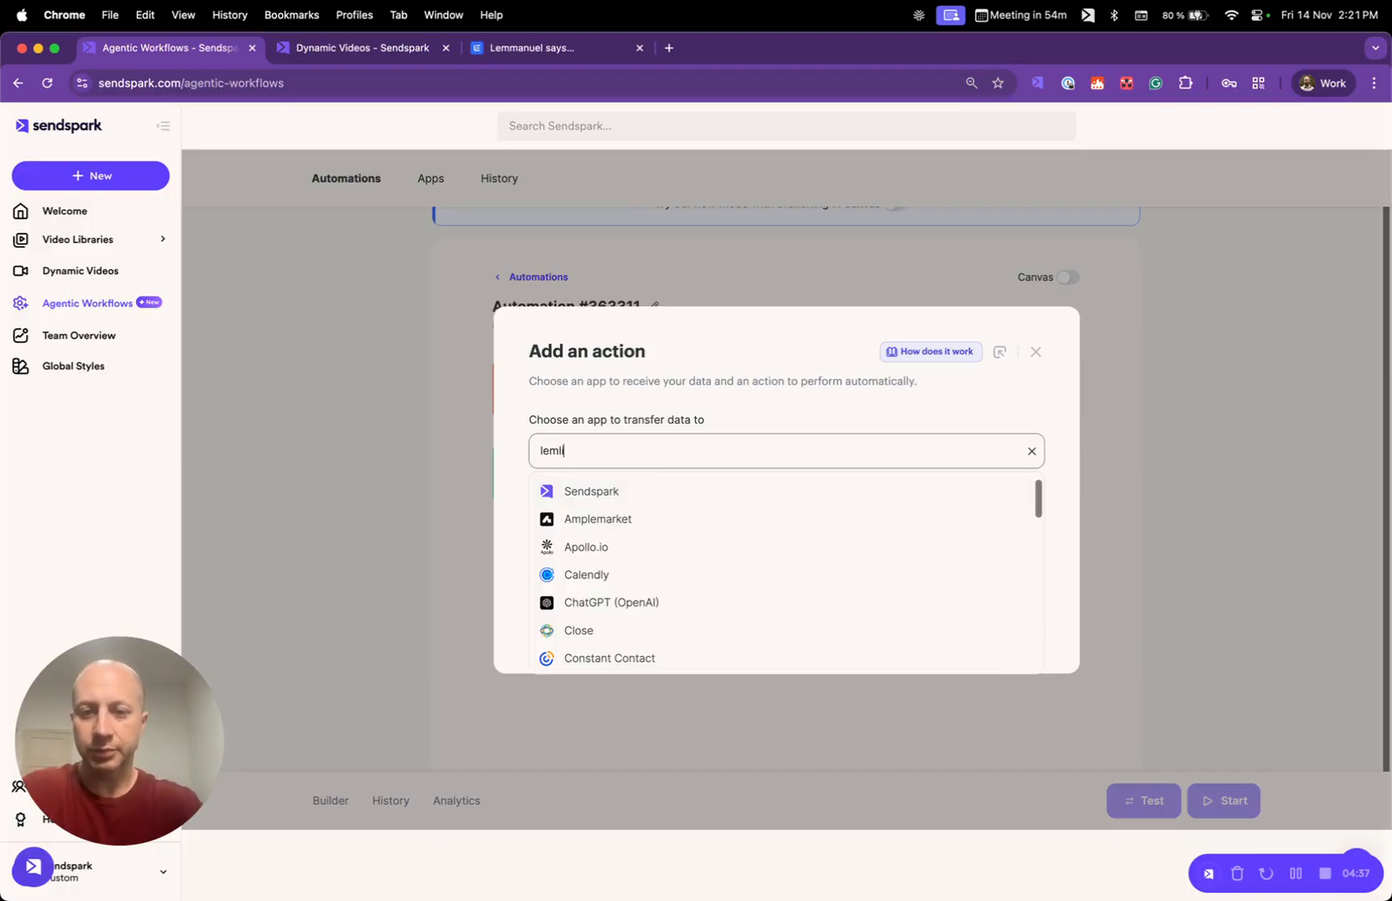
type("st")
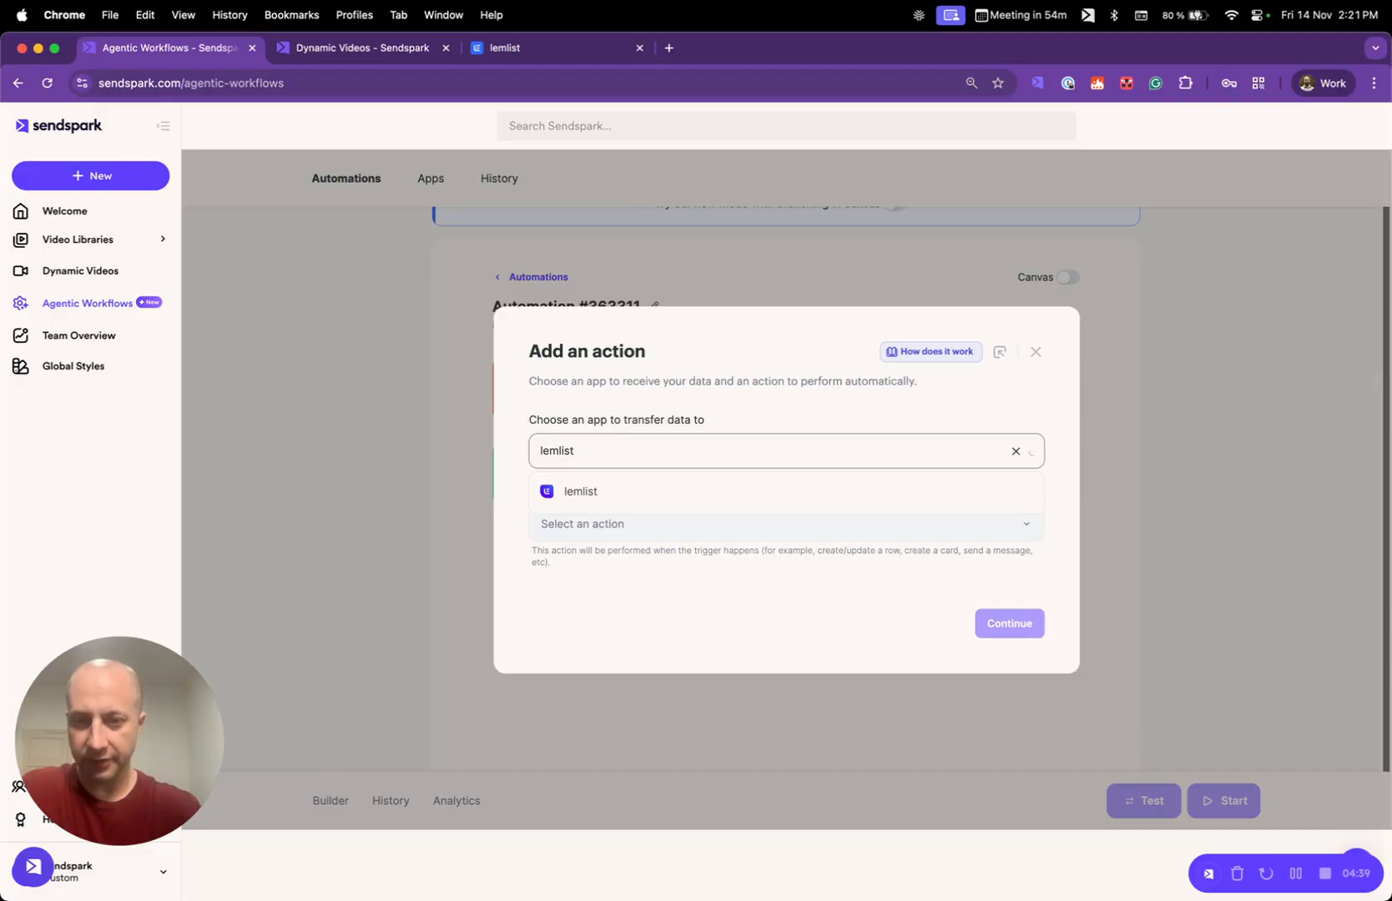
left_click(618, 499)
left_click(785, 529)
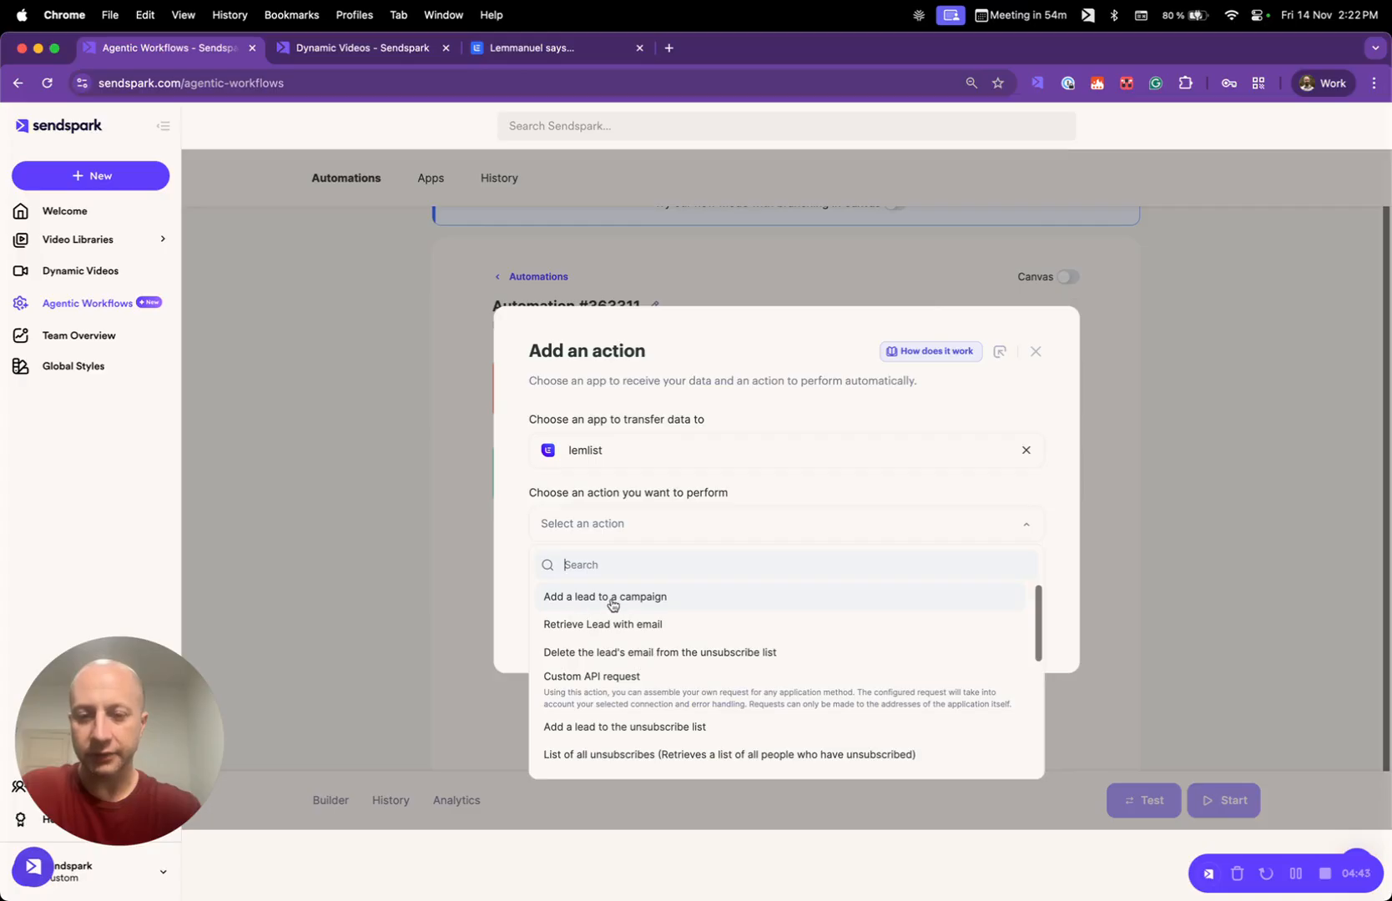
left_click(695, 609)
- Connect the lemlist action to the first saved lemlist account connection and continue to its field settings
left_click(887, 591)
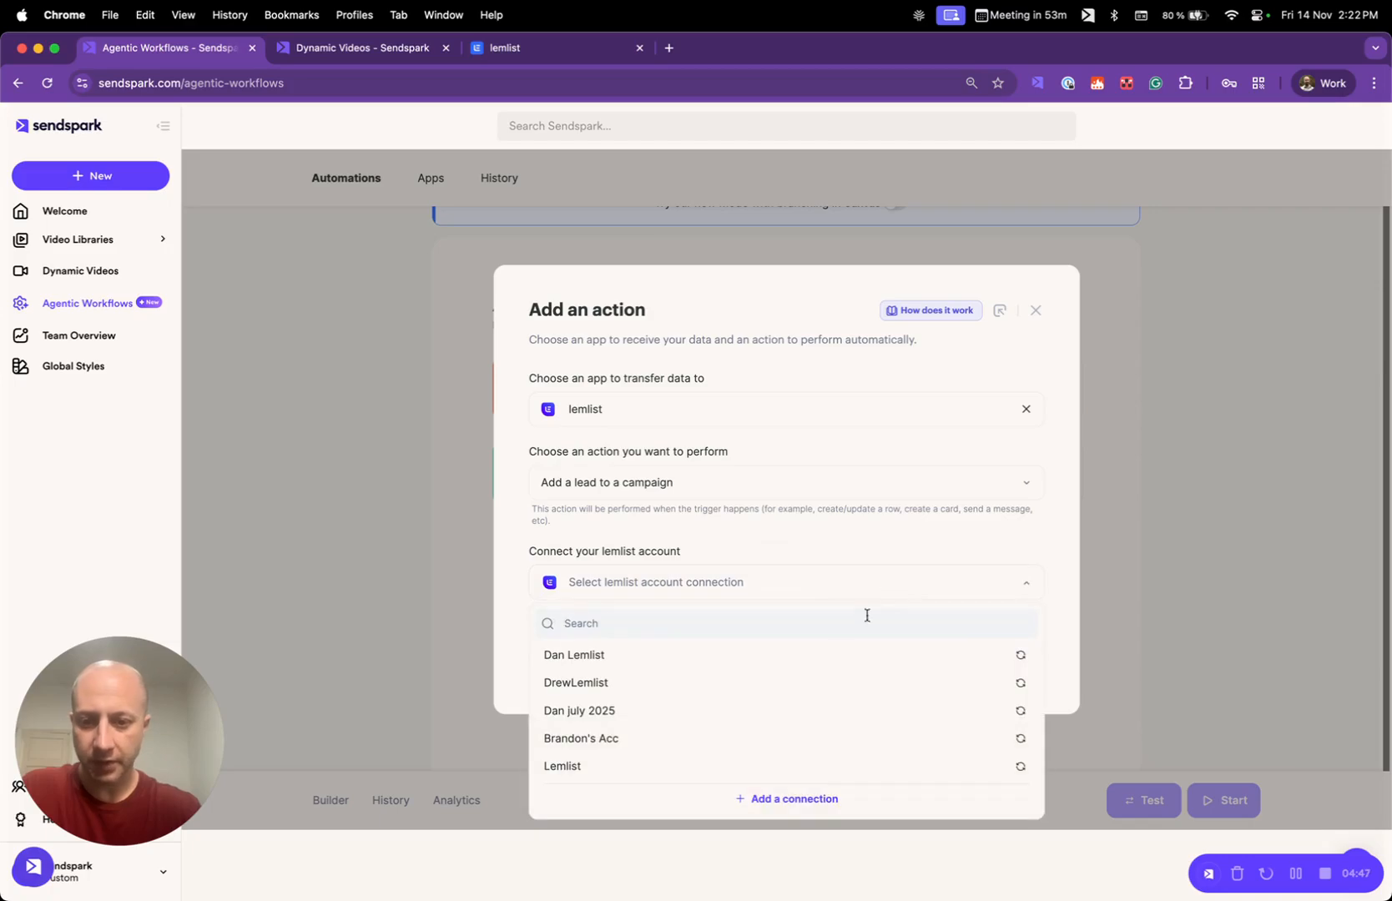
left_click(780, 656)
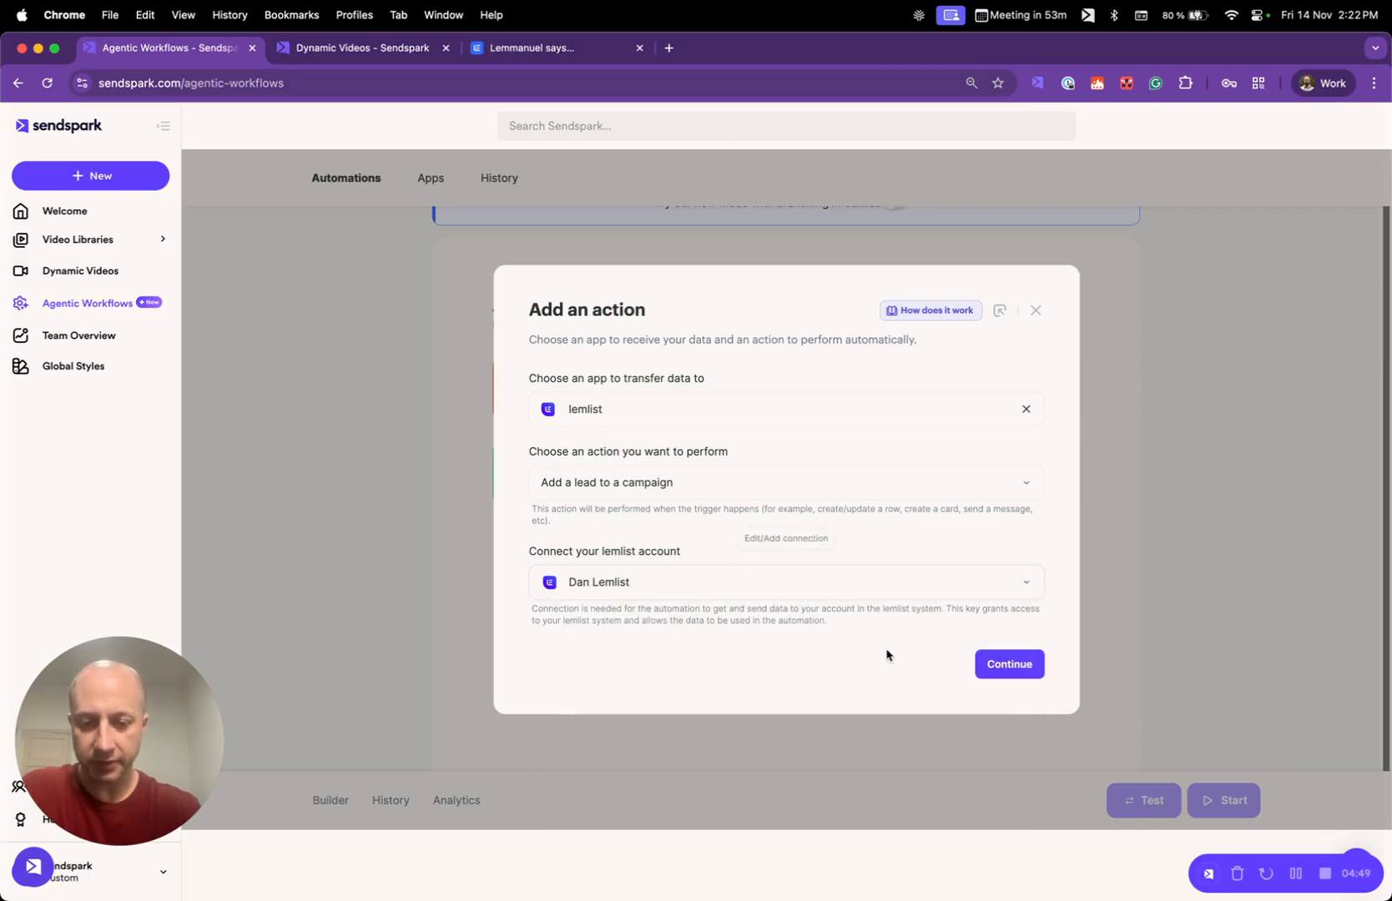
left_click(1020, 671)
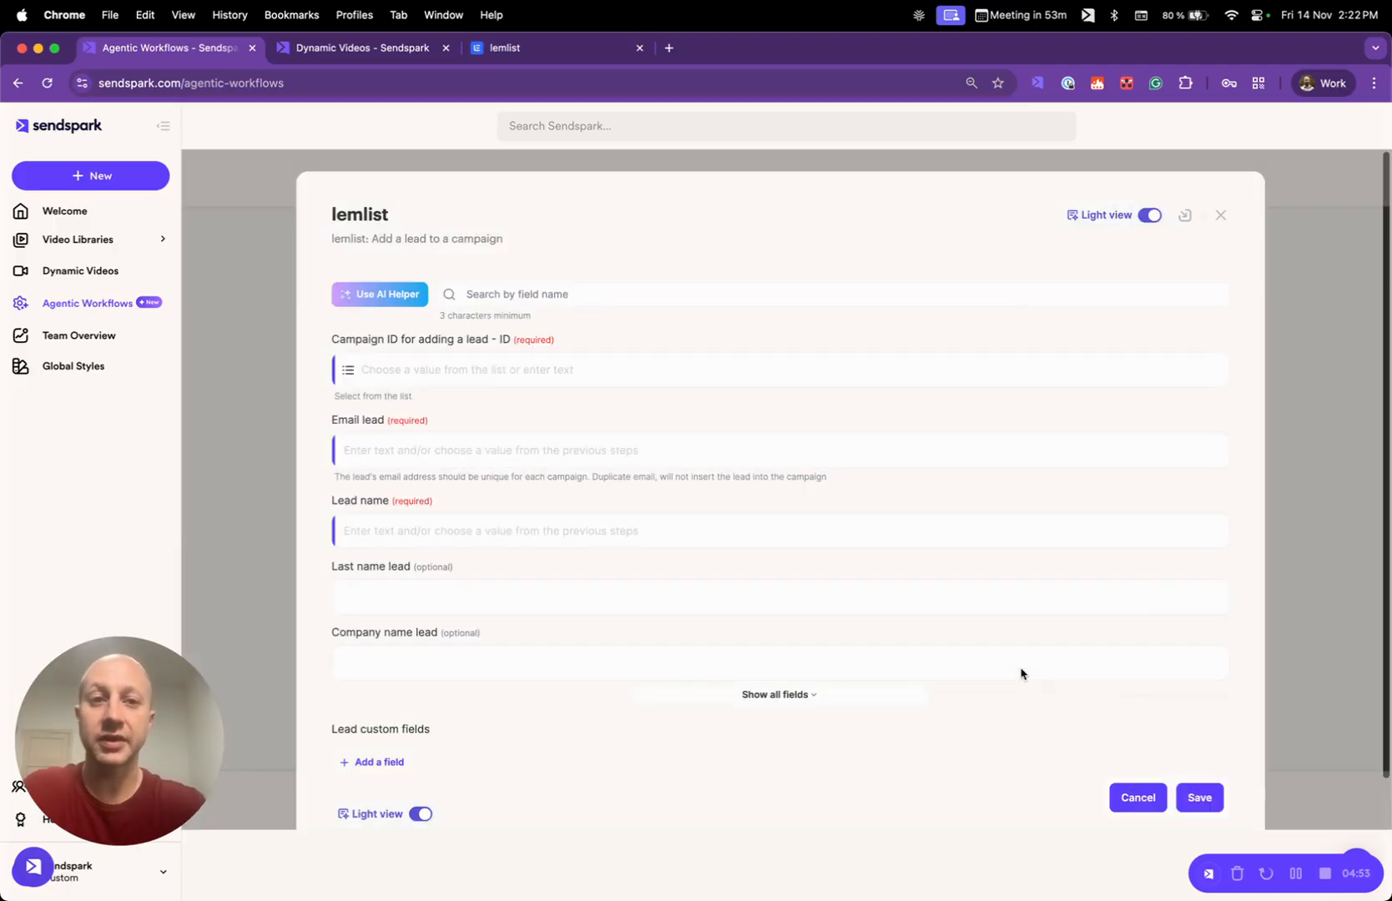
- Check the campaign ID of the open lemlist sequence and set the action's Campaign ID to Reply for a Video
left_click(463, 368)
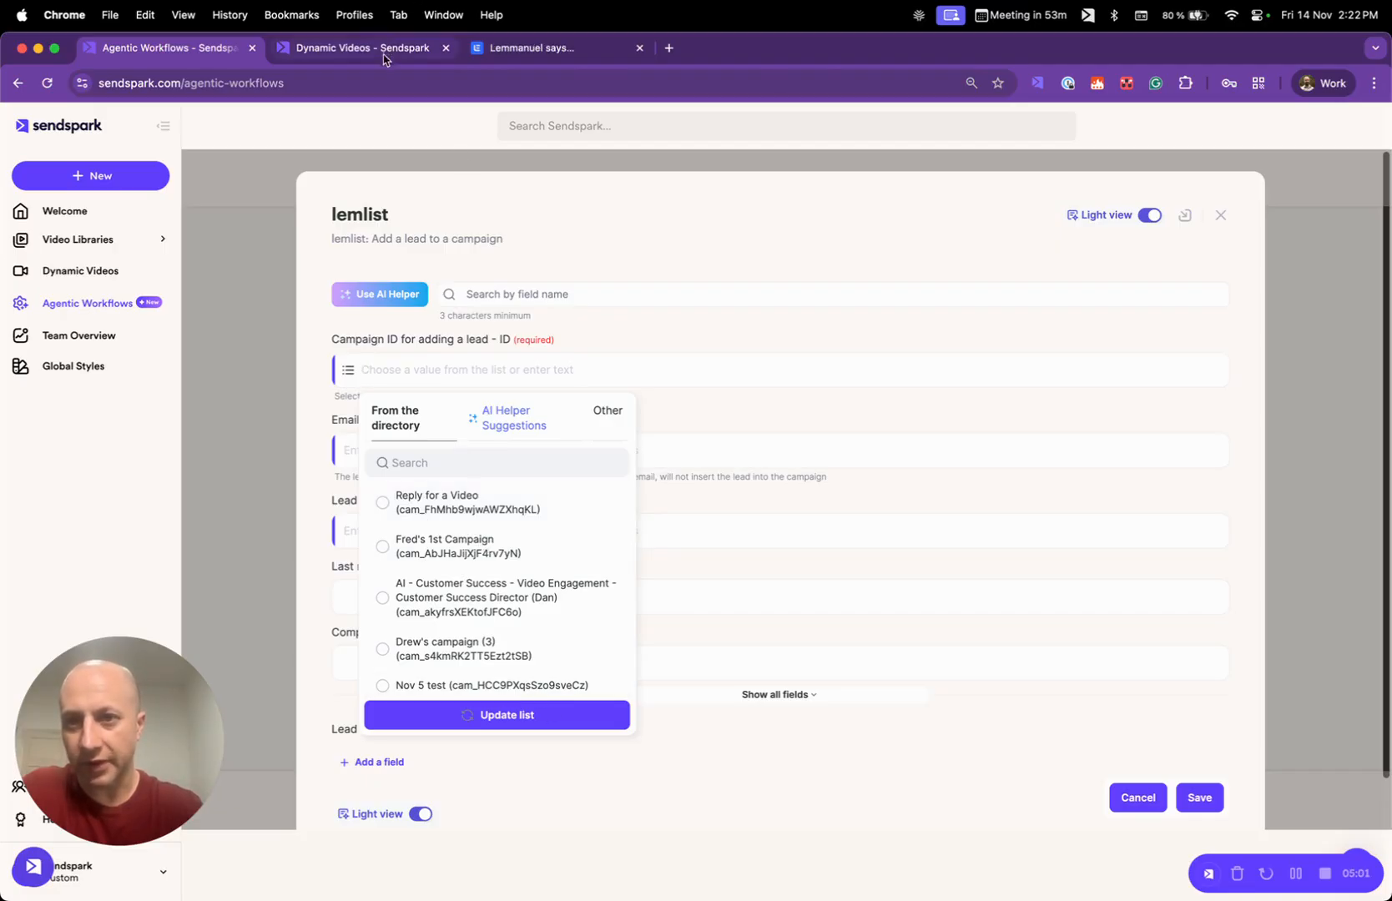
left_click(519, 51)
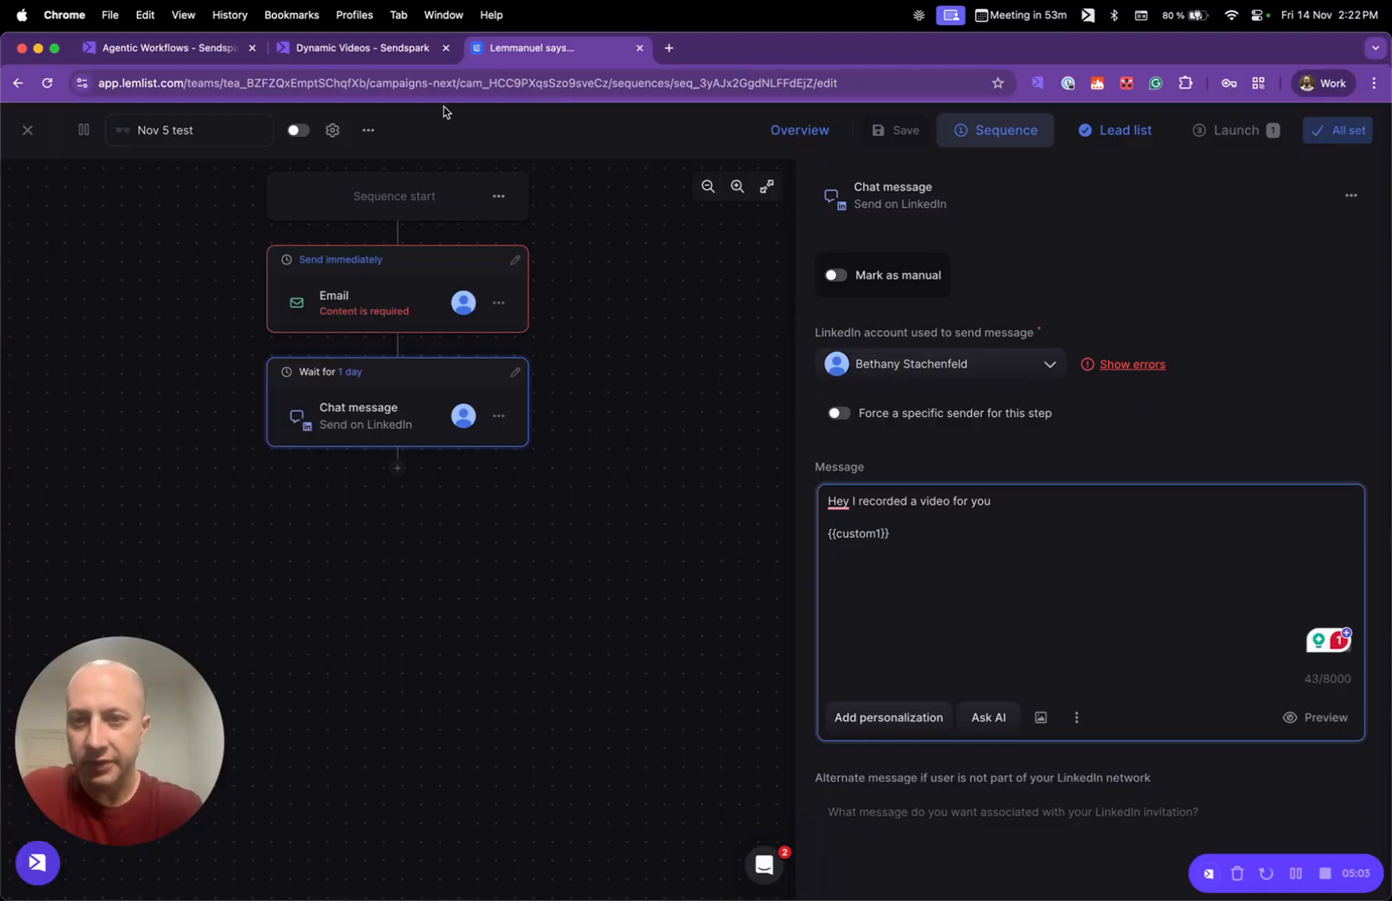
left_click_drag(458, 82, 610, 82)
left_click(200, 53)
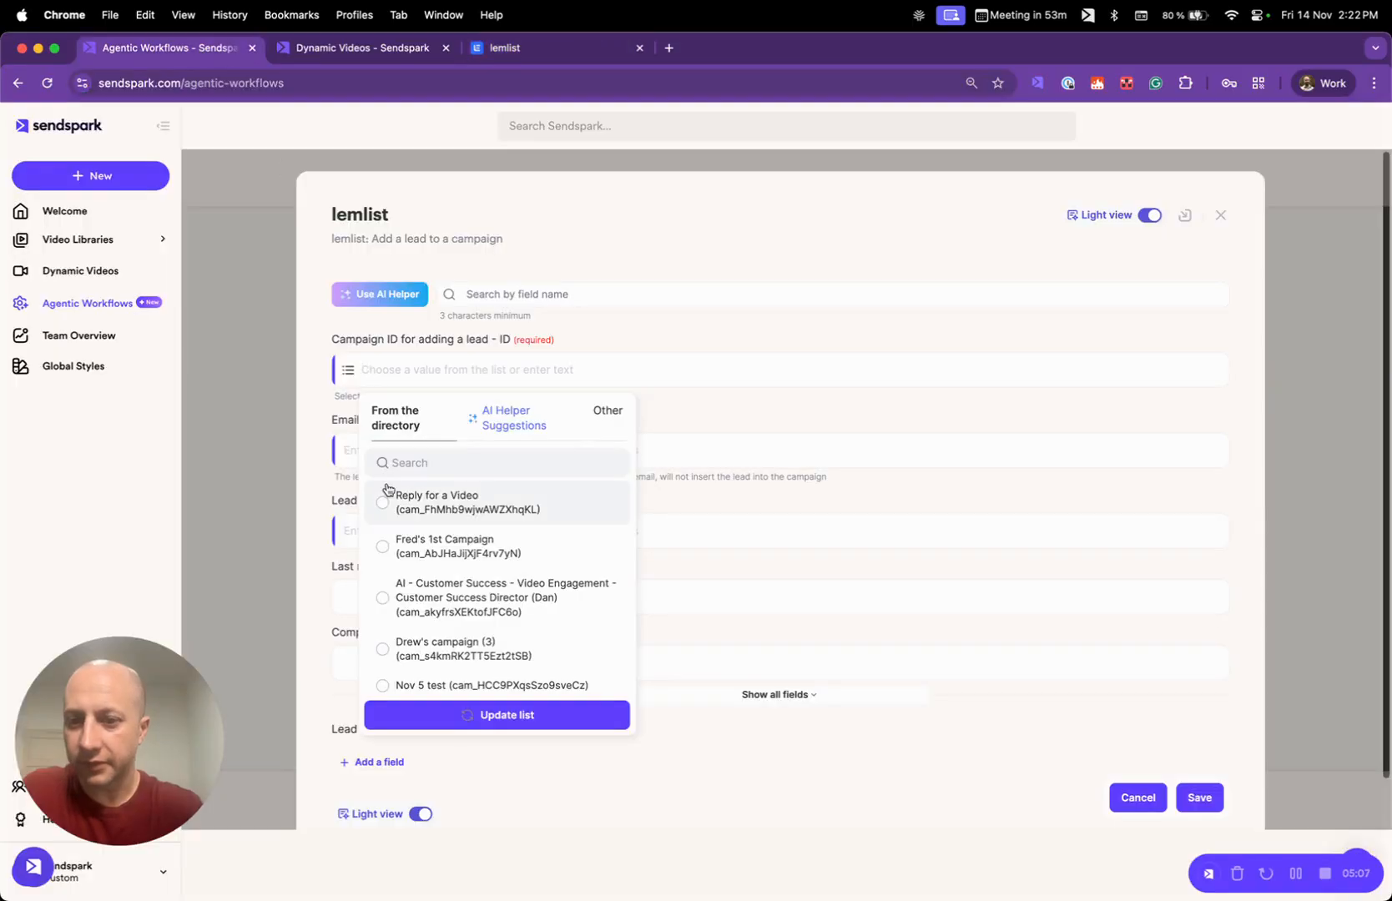
left_click(477, 512)
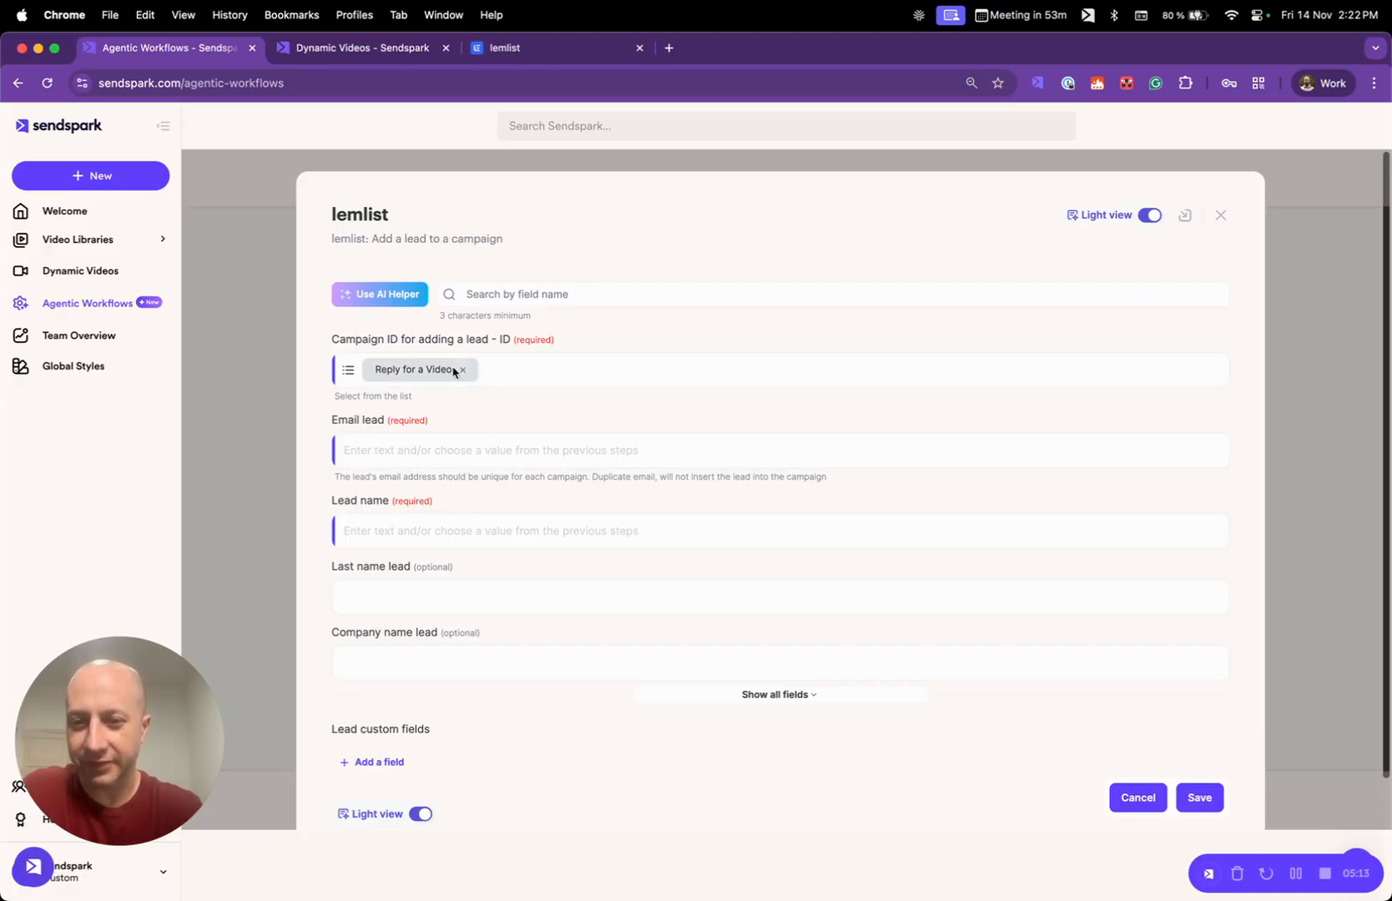
- Map the Email lead field to Contact Email from the New Video Generated trigger
left_click(398, 459)
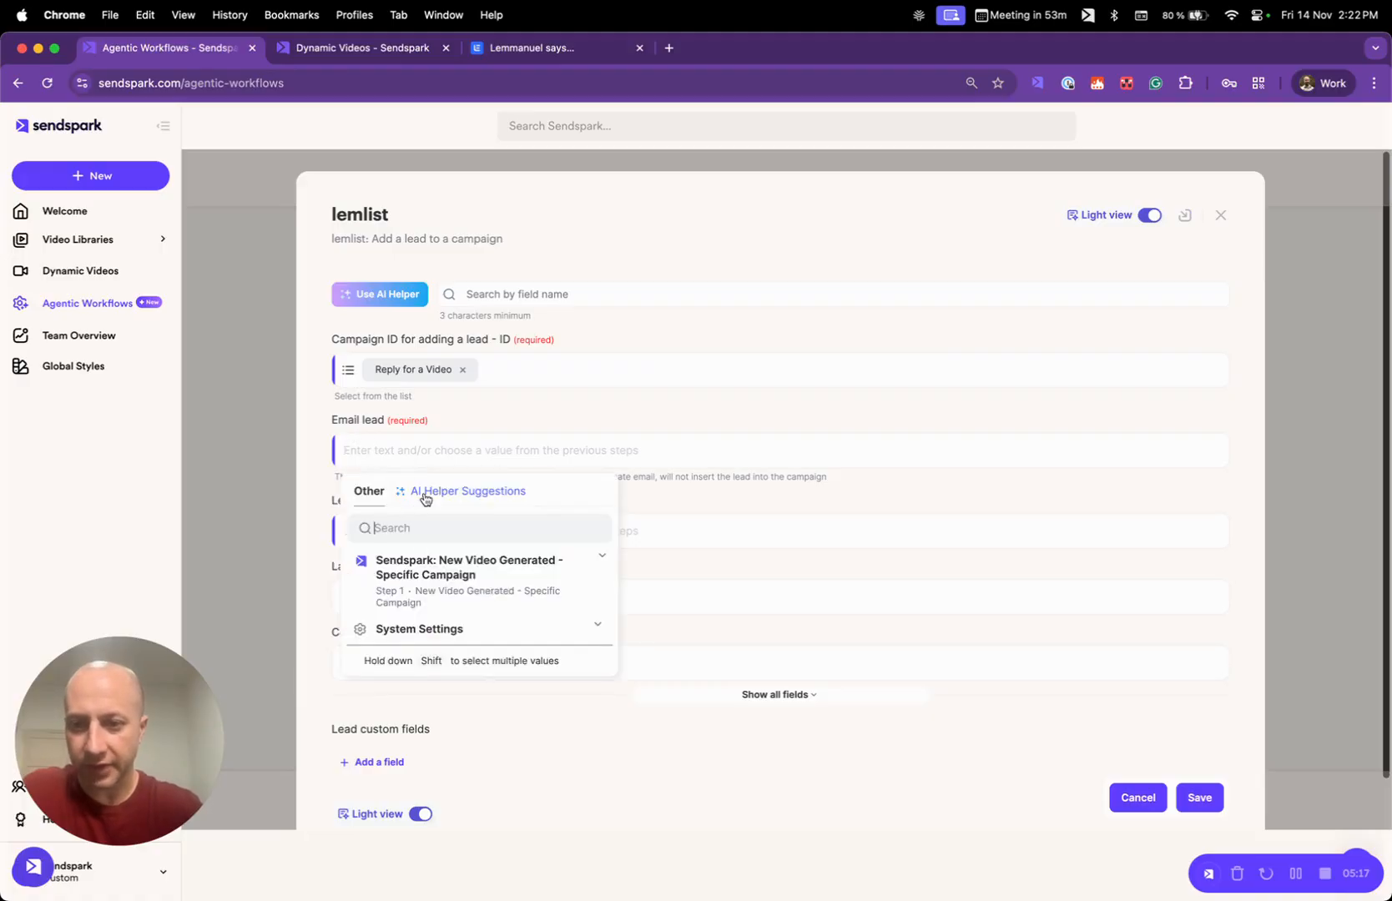
type("email")
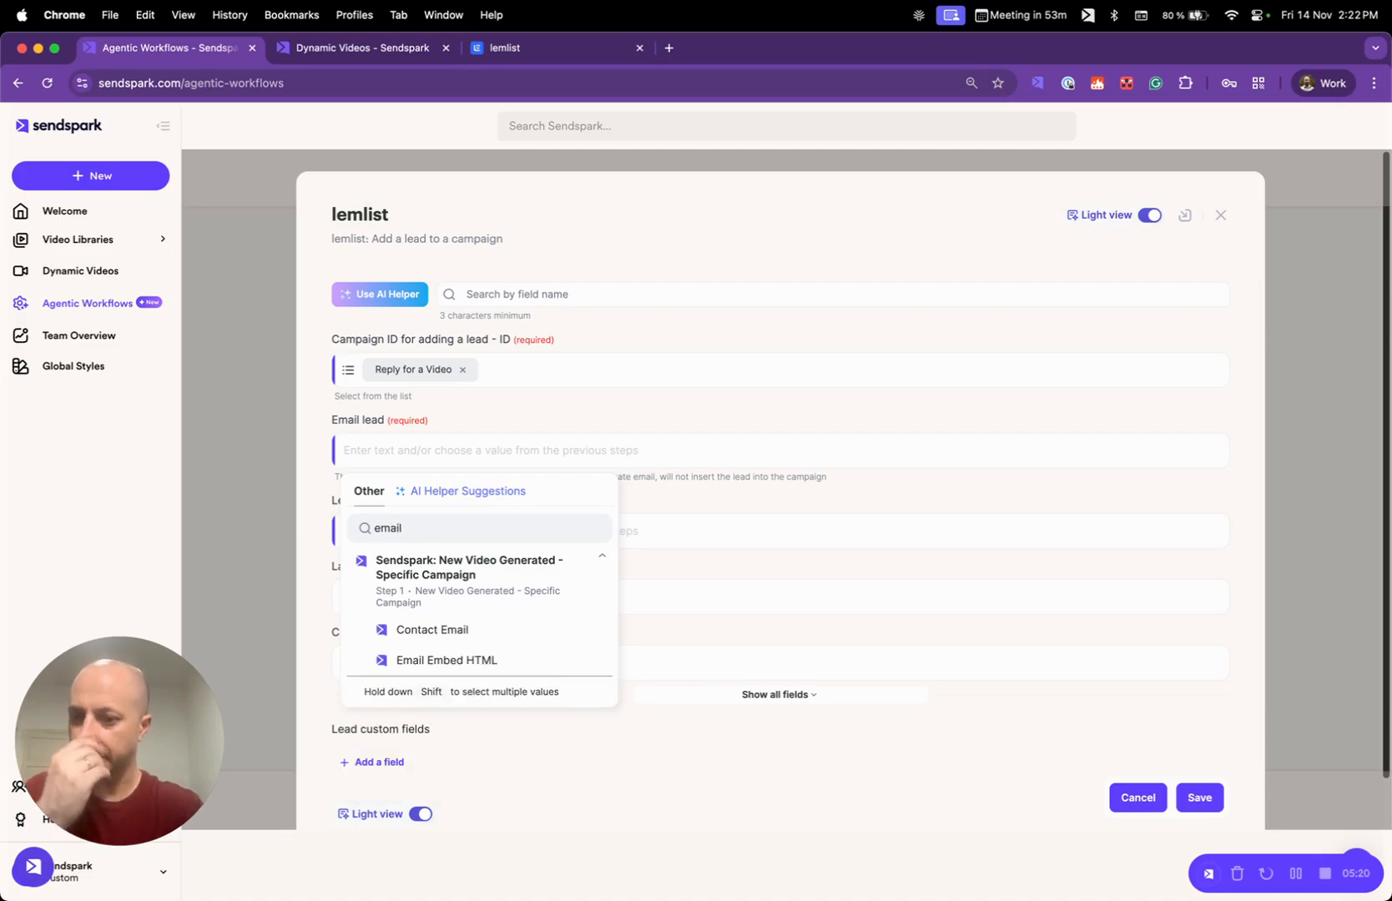
left_click(445, 630)
- Map the Lead name field to Contact first name from the New Video Generated trigger
scroll(481, 649, "down", 1)
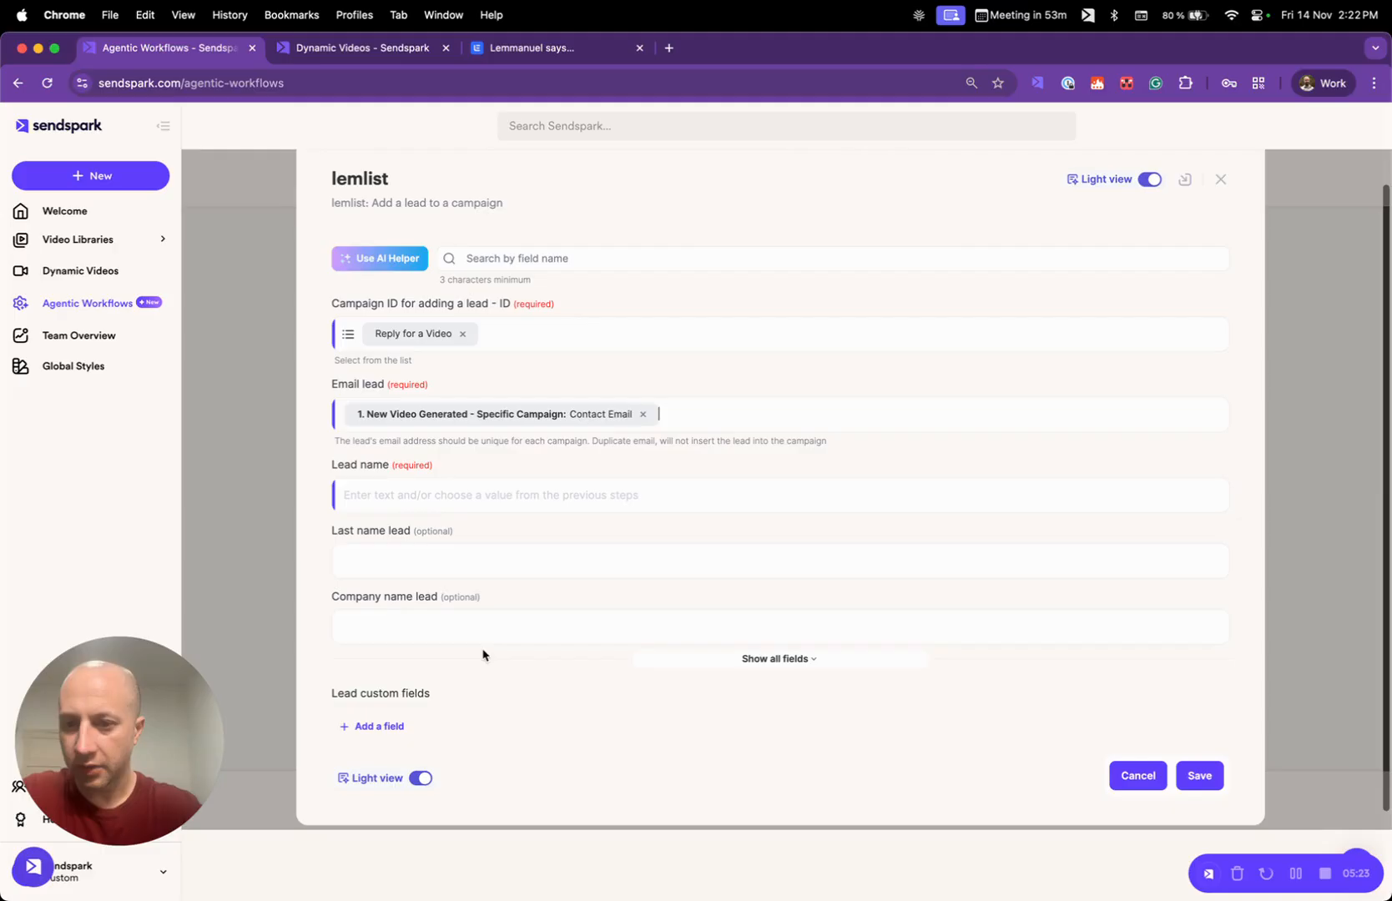
left_click(452, 492)
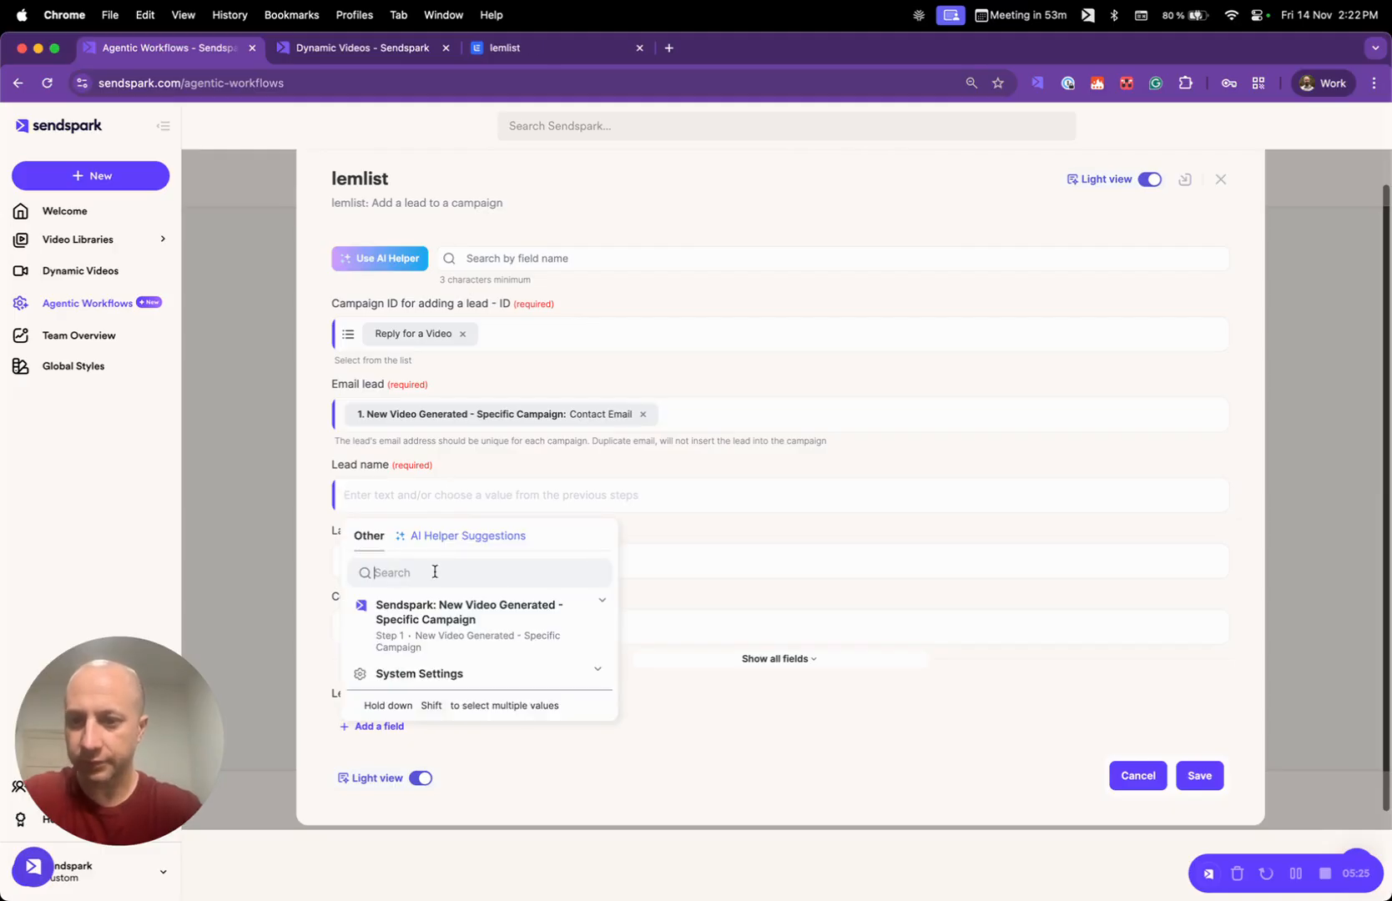
type("first")
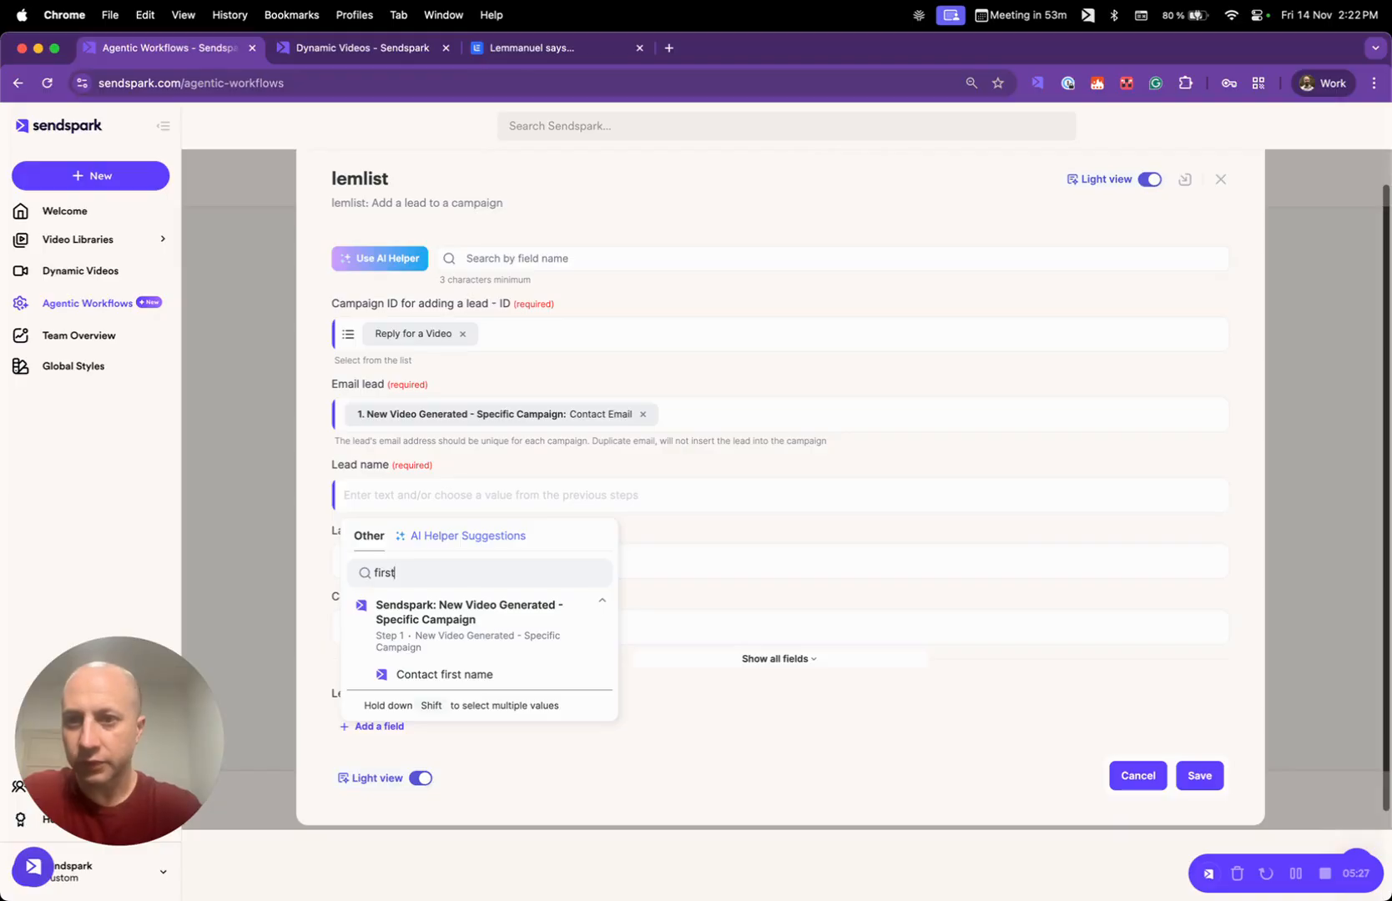
left_click(485, 675)
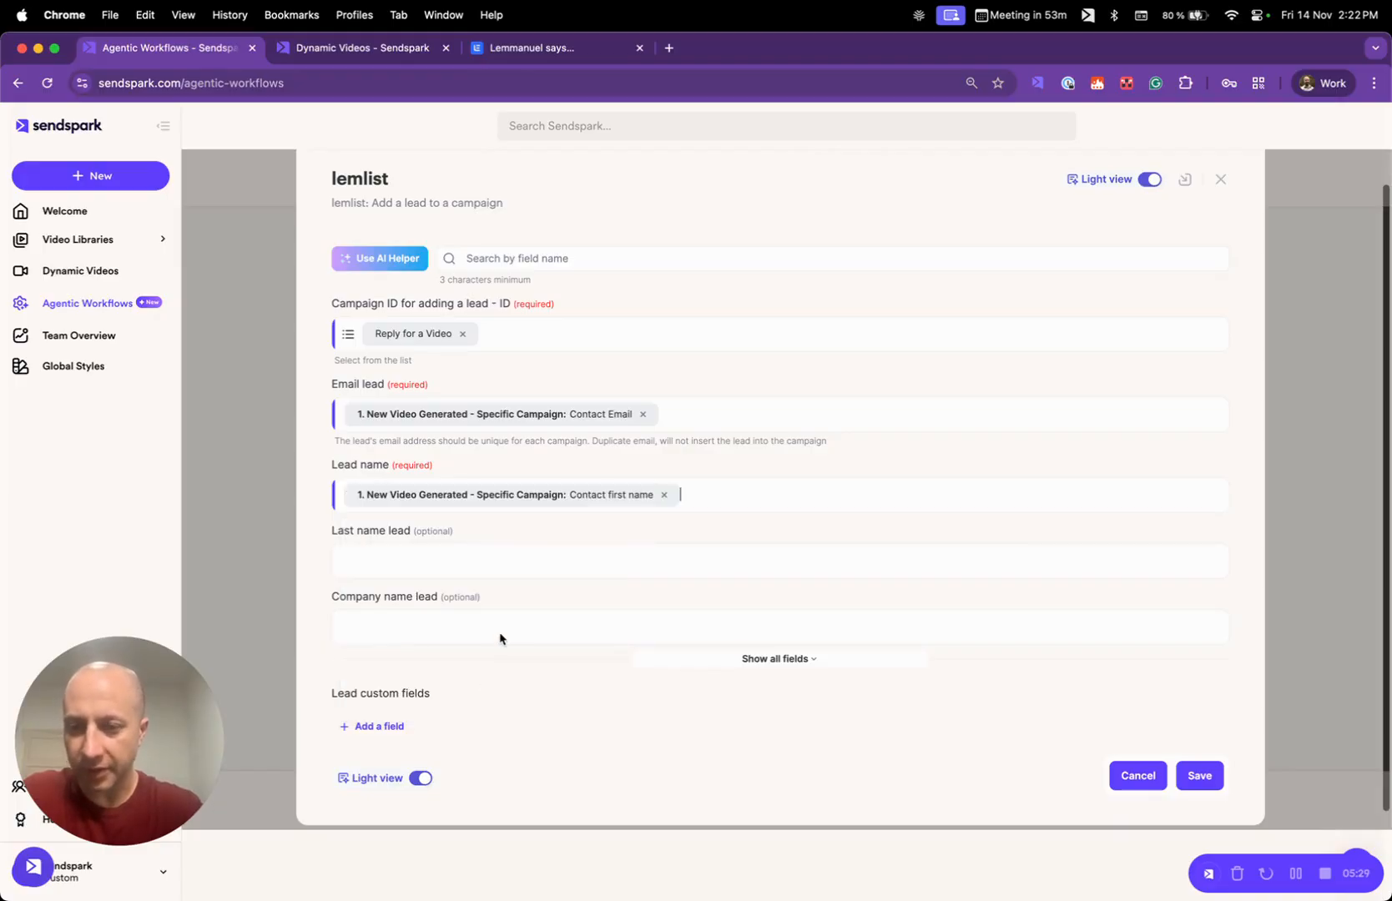
scroll(575, 489, "down", 1)
left_click(527, 546)
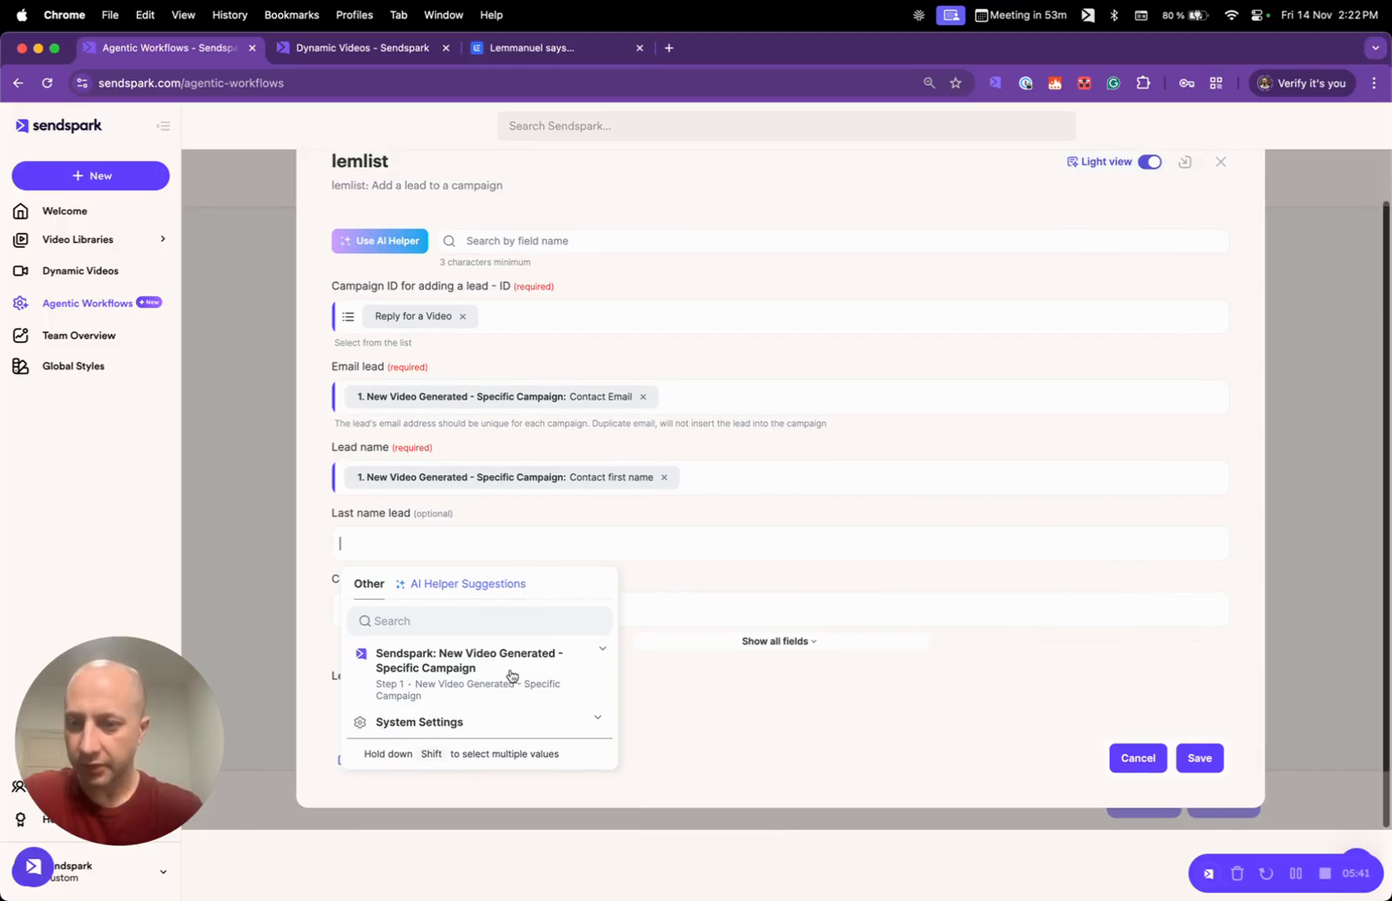
left_click(719, 517)
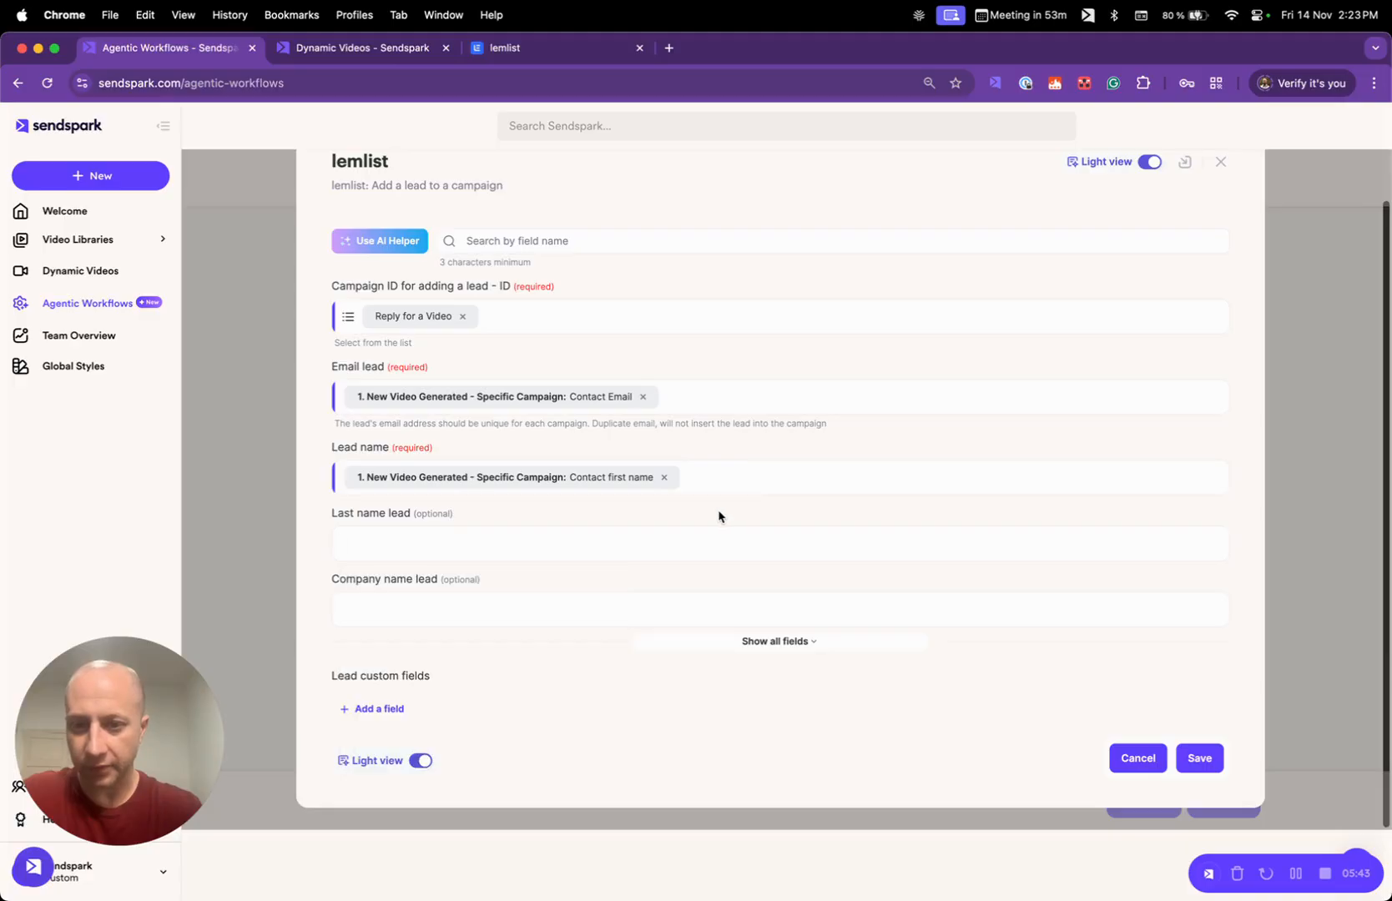
- Show all optional lead fields and map Linkedin Lead URL to LinkedIn URL from the New Video Generated trigger
left_click(779, 641)
scroll(670, 704, "down", 2)
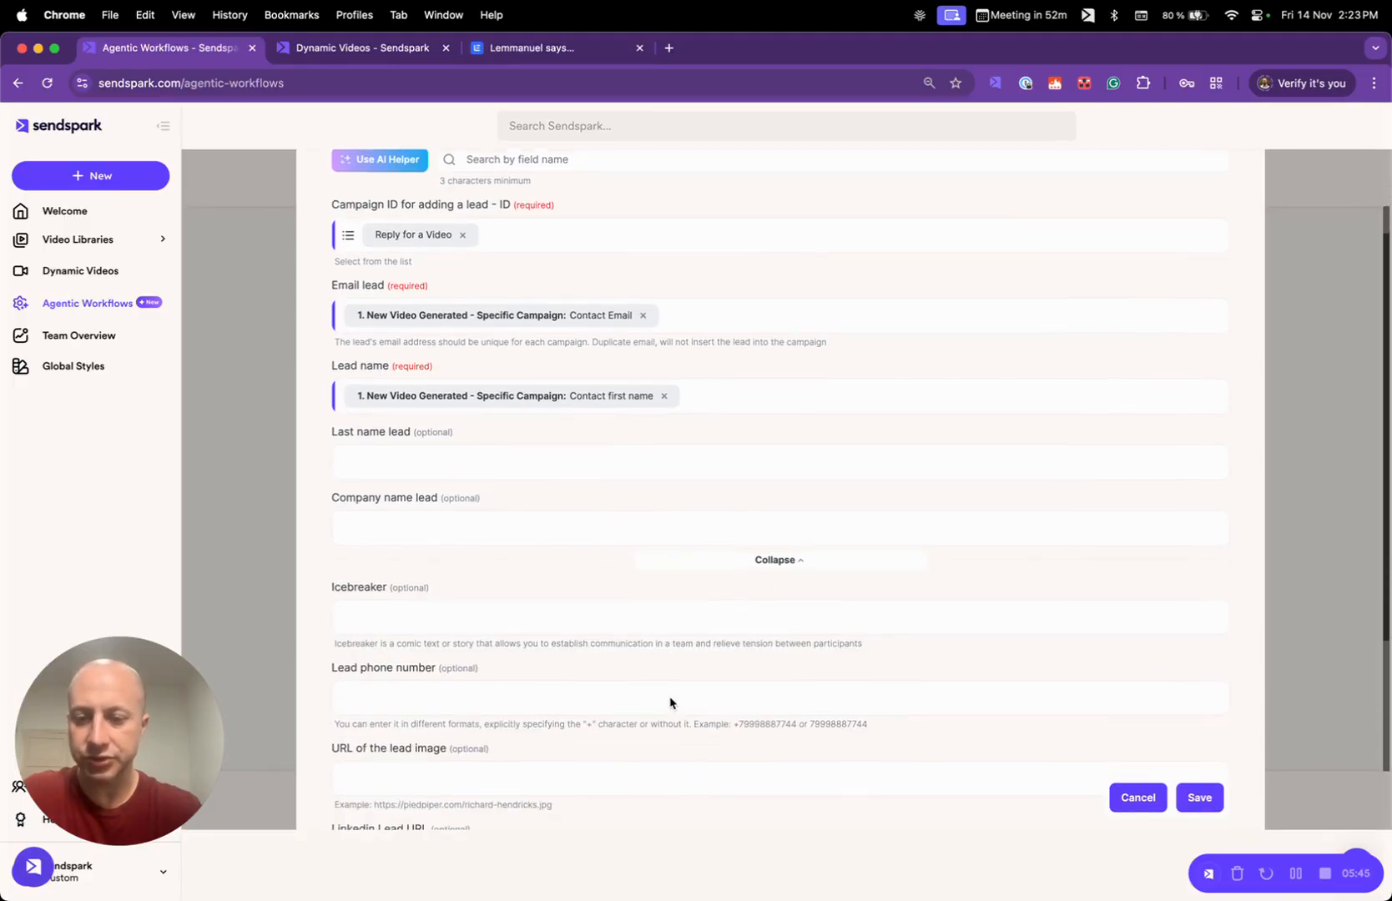
scroll(670, 704, "down", 5)
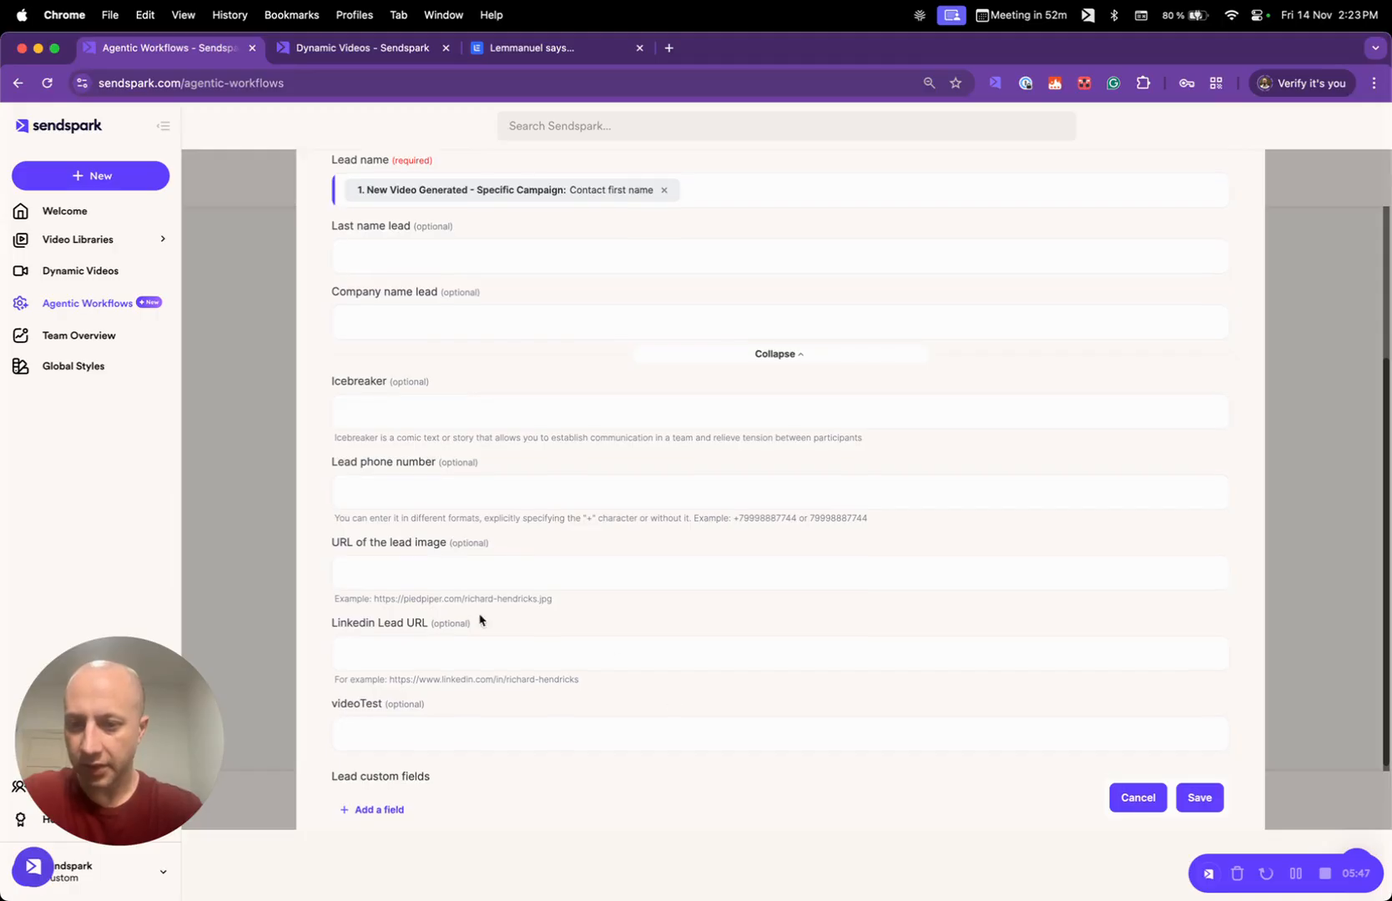
left_click(461, 651)
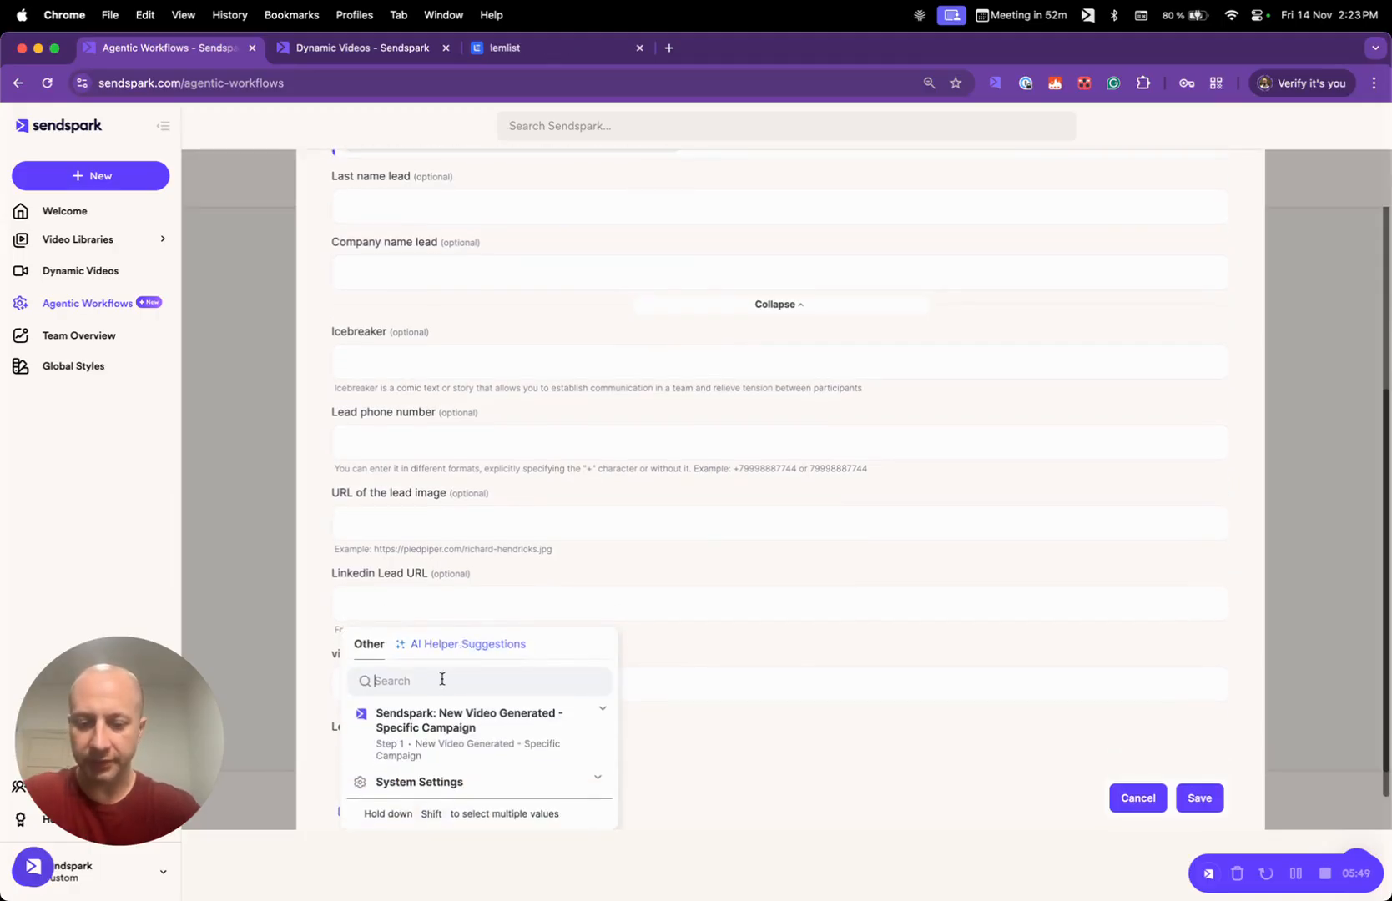
type("li")
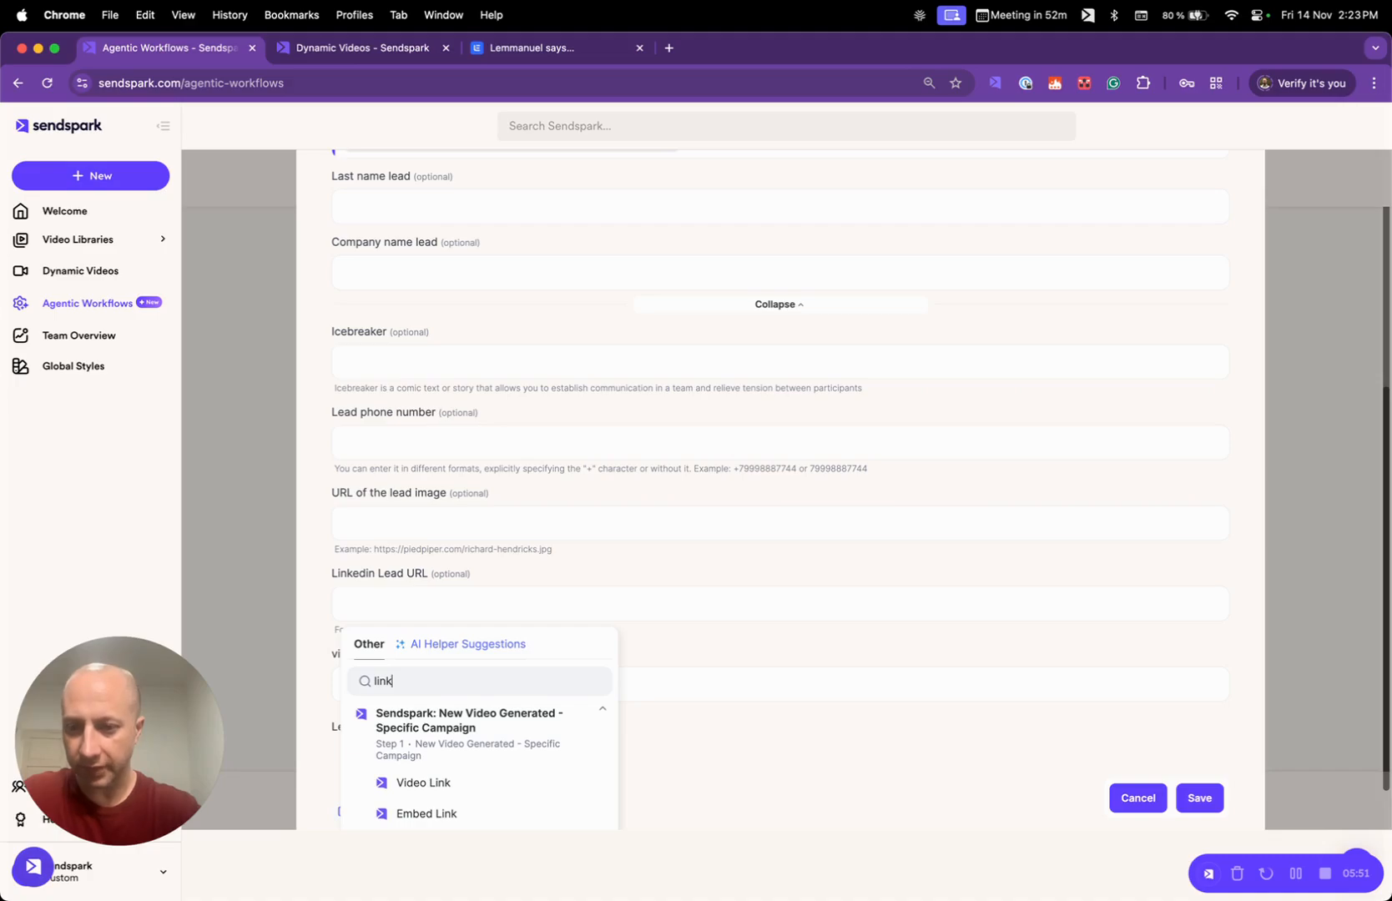
type("nk")
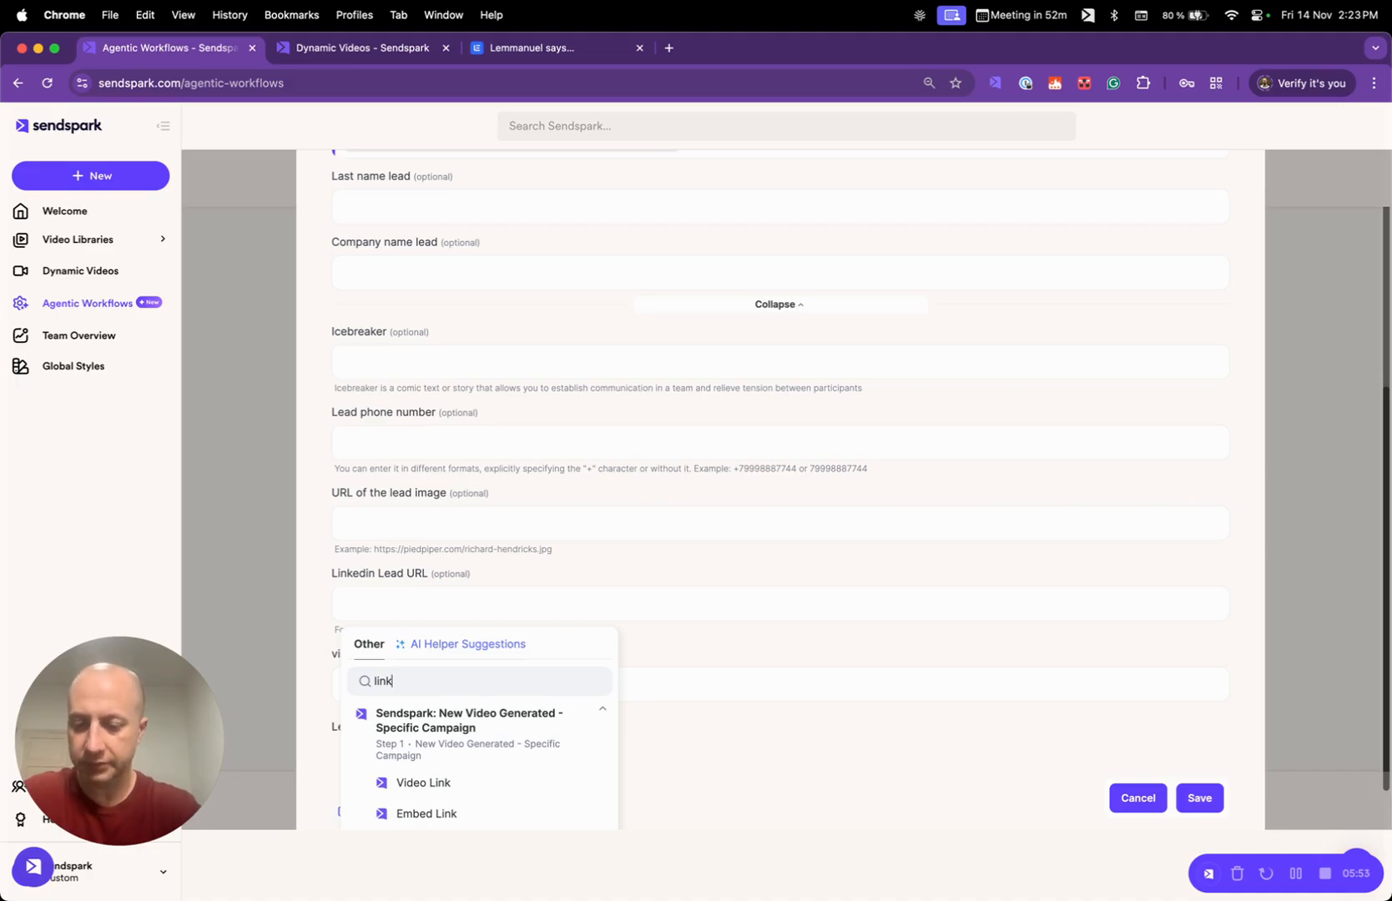
type("ed")
left_click(401, 781)
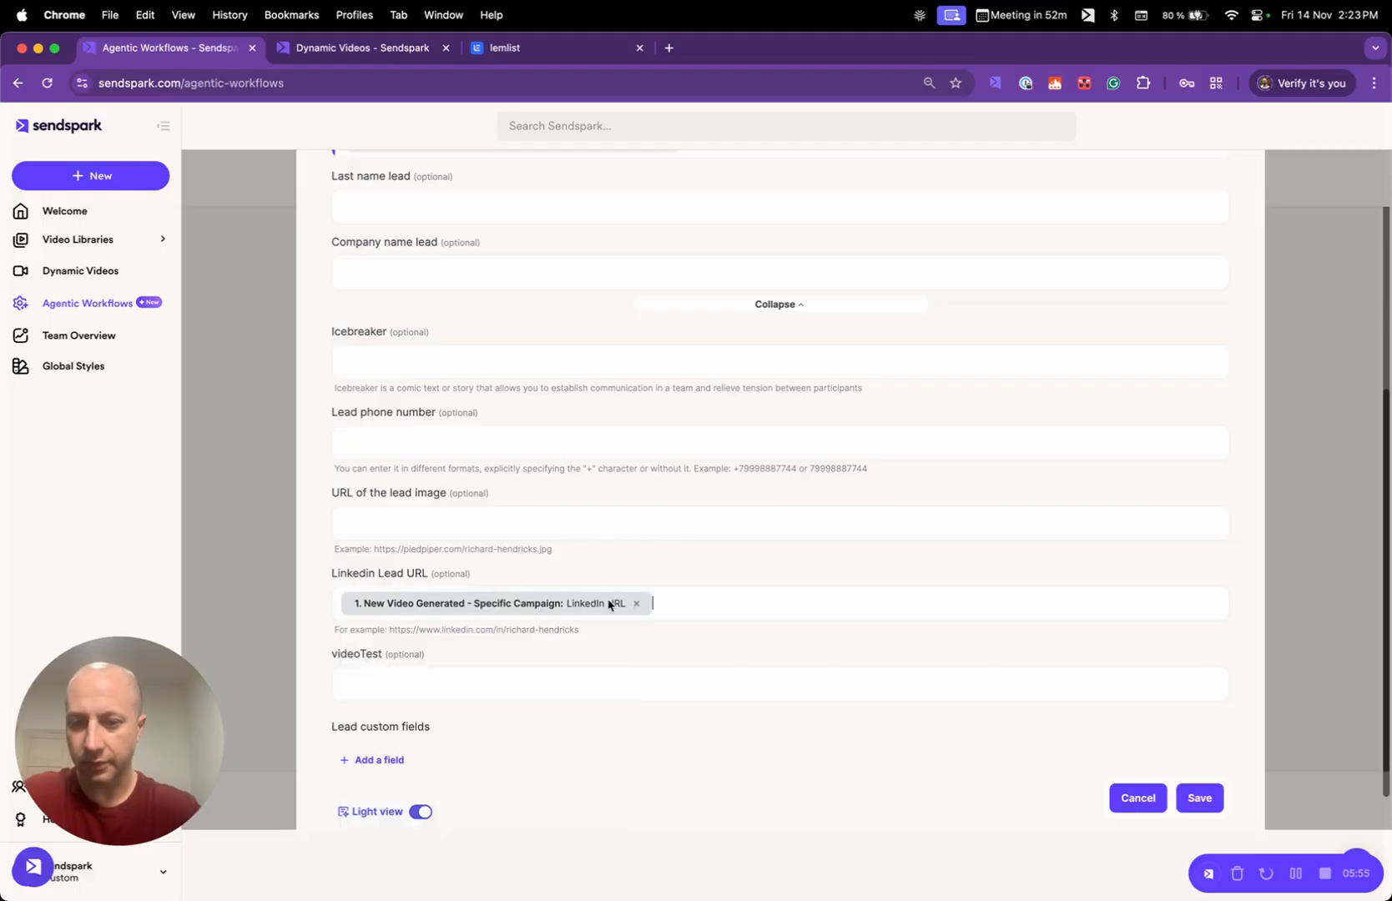
- Add a lead custom field named custom1 and check the name against the variable in the lemlist LinkedIn message
scroll(613, 605, "down", 1)
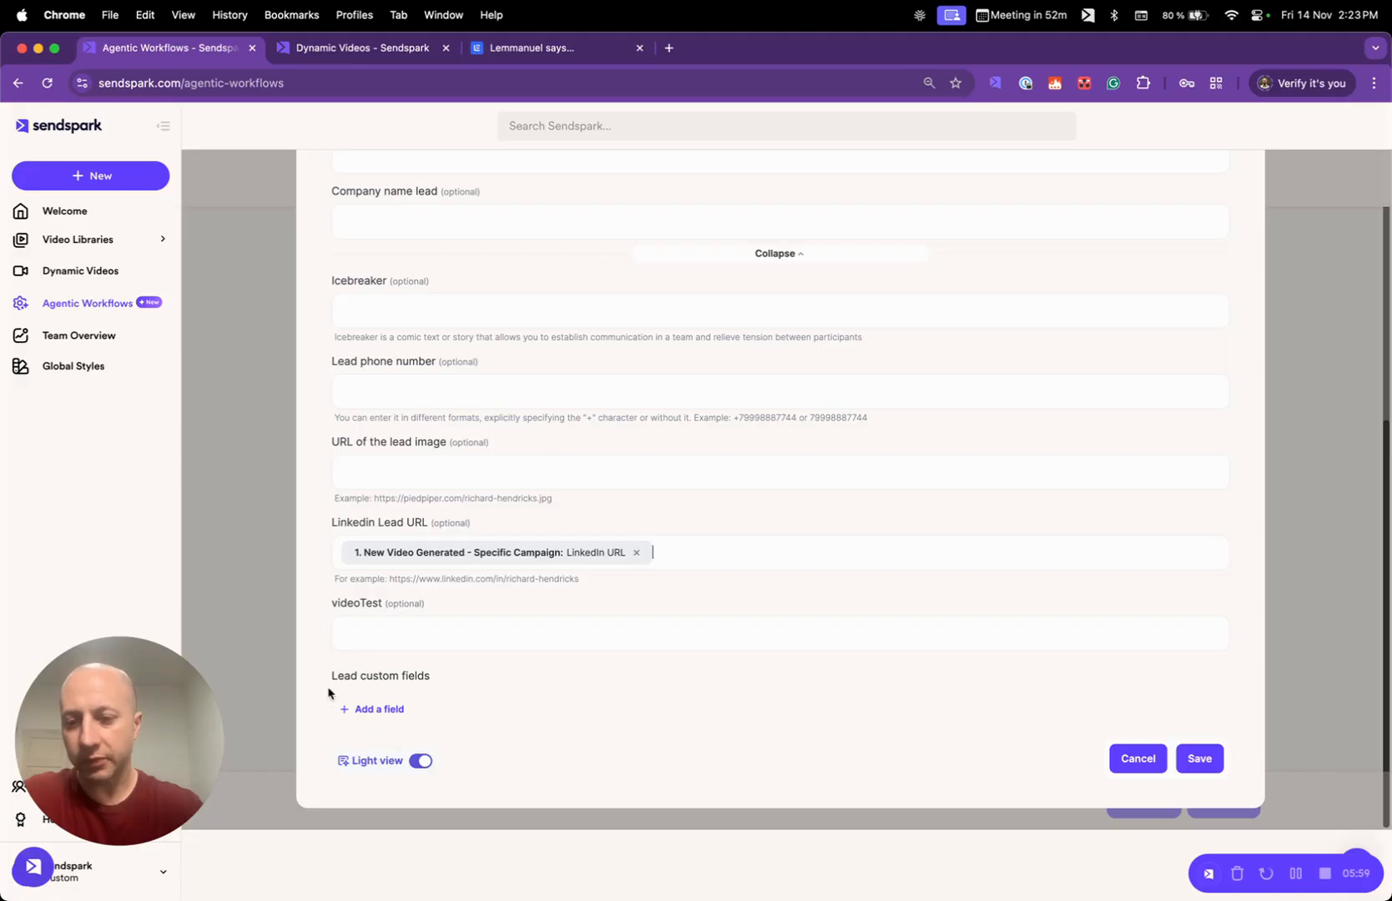
left_click(377, 709)
scroll(561, 662, "down", 1)
left_click(444, 674)
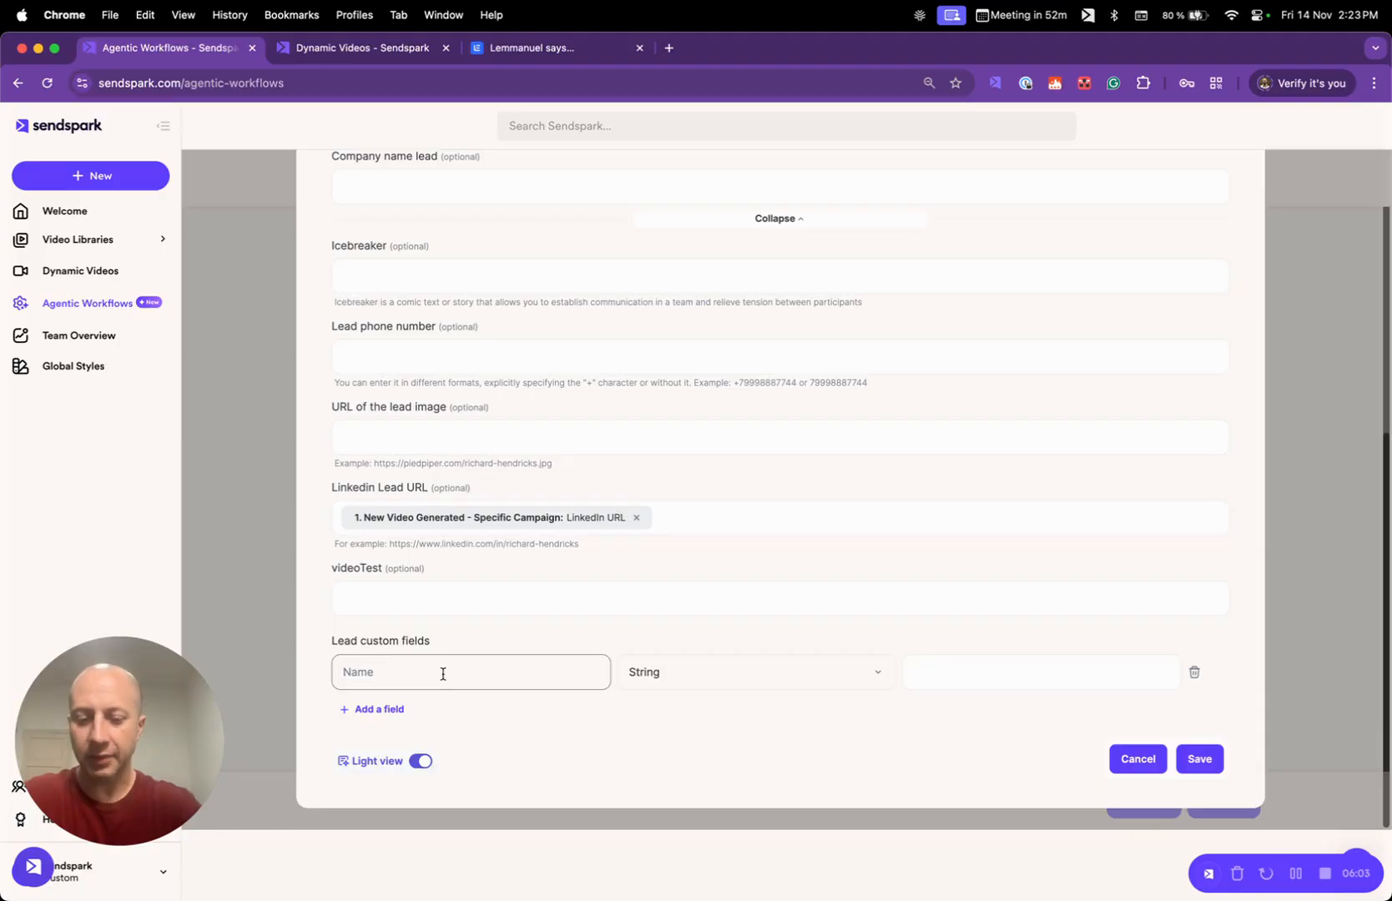
type("Cust")
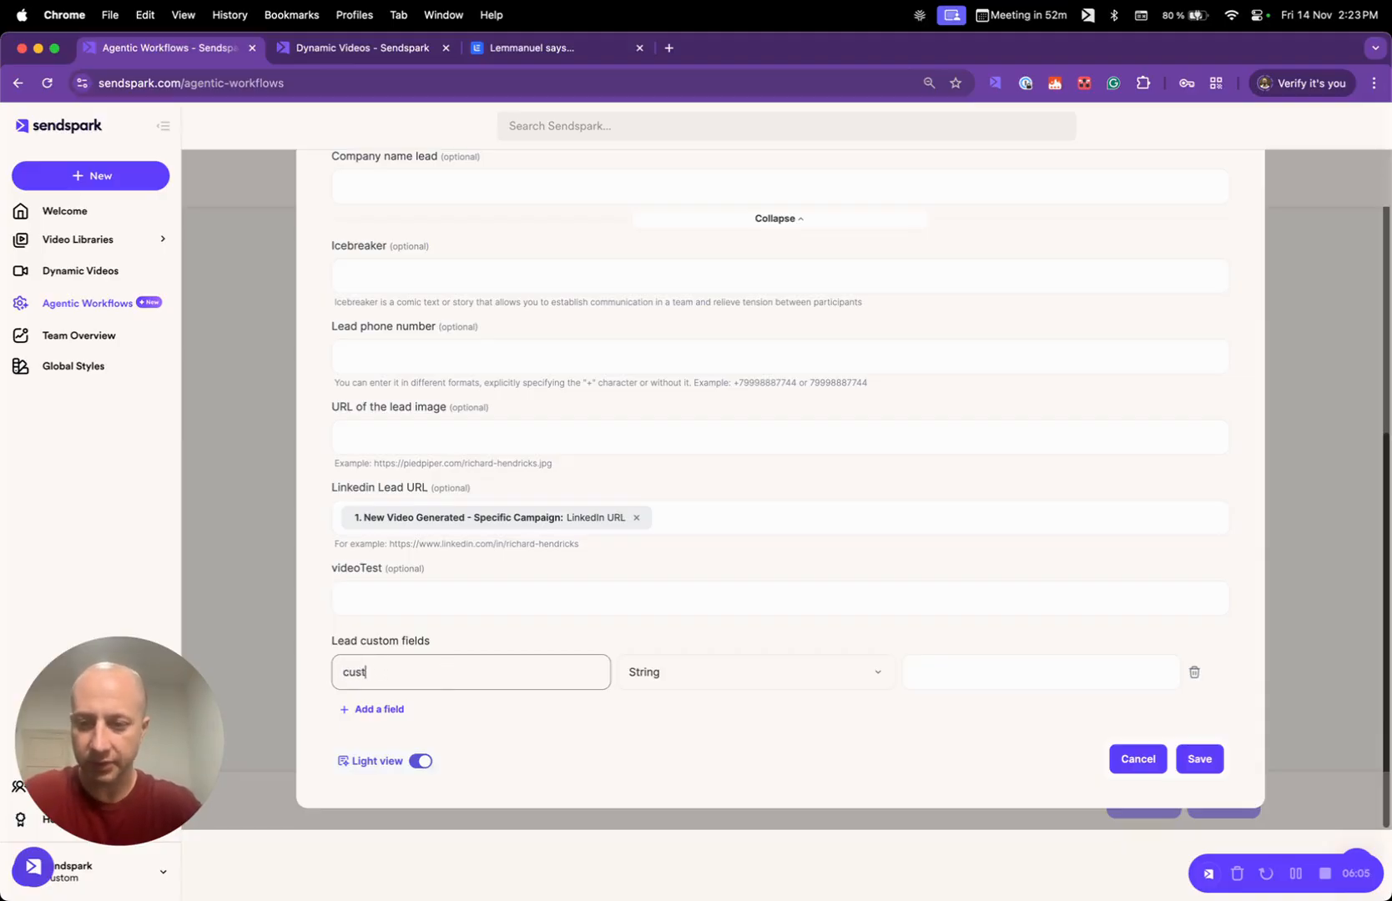
type("om1")
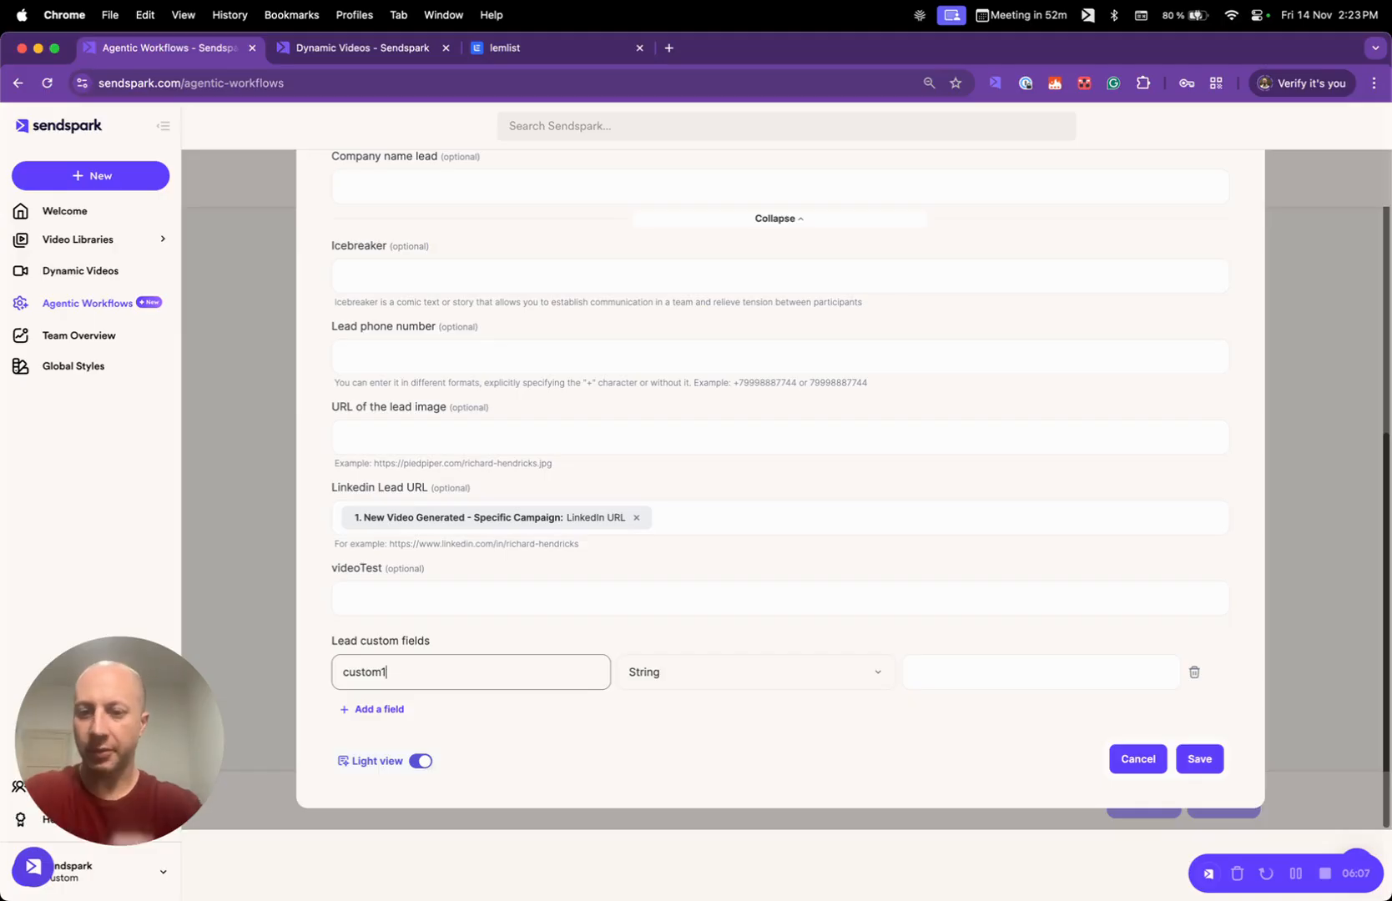
left_click(517, 47)
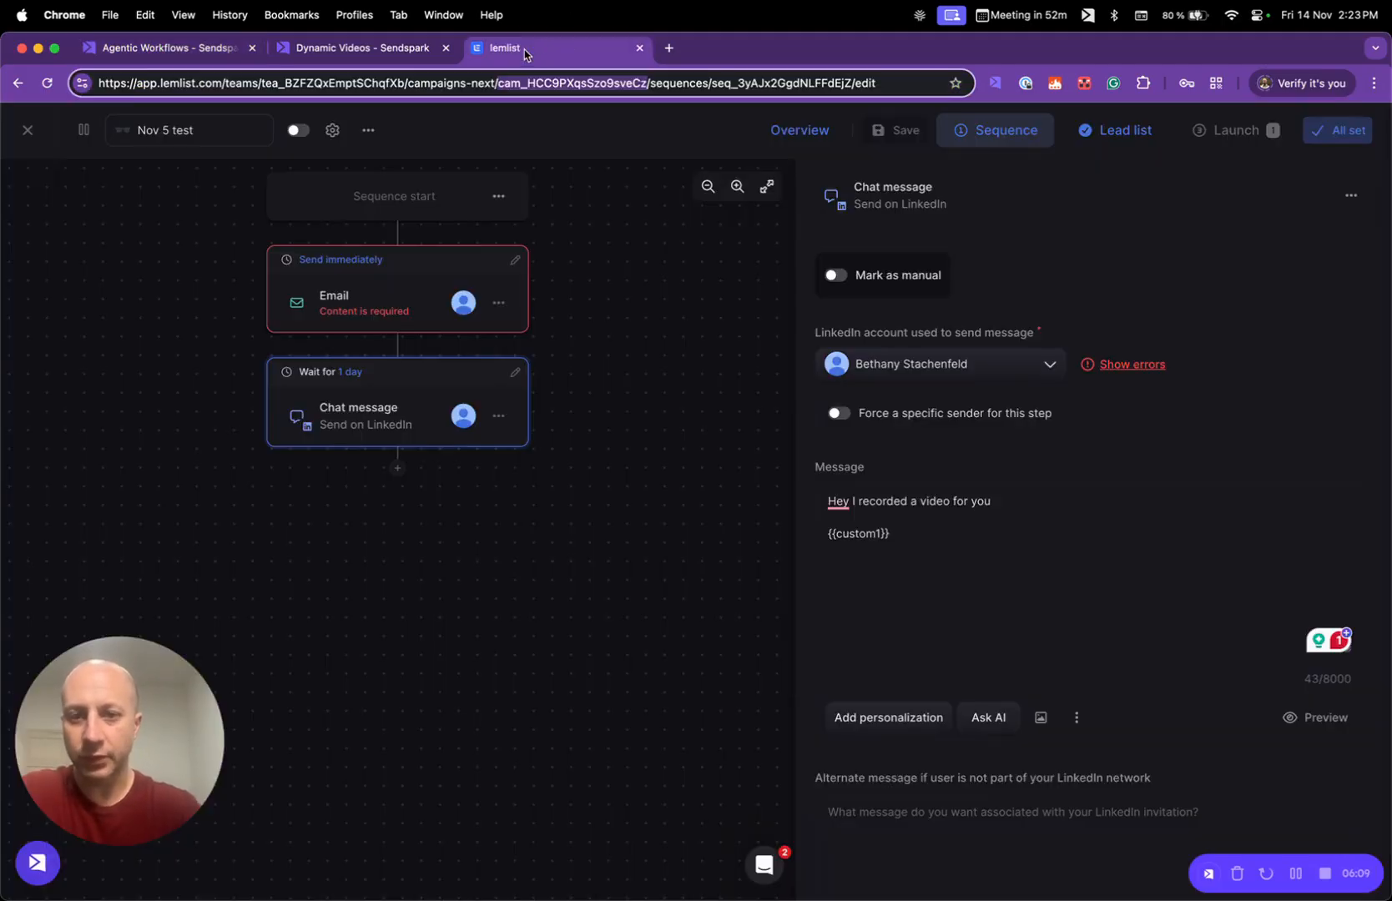
left_click(217, 55)
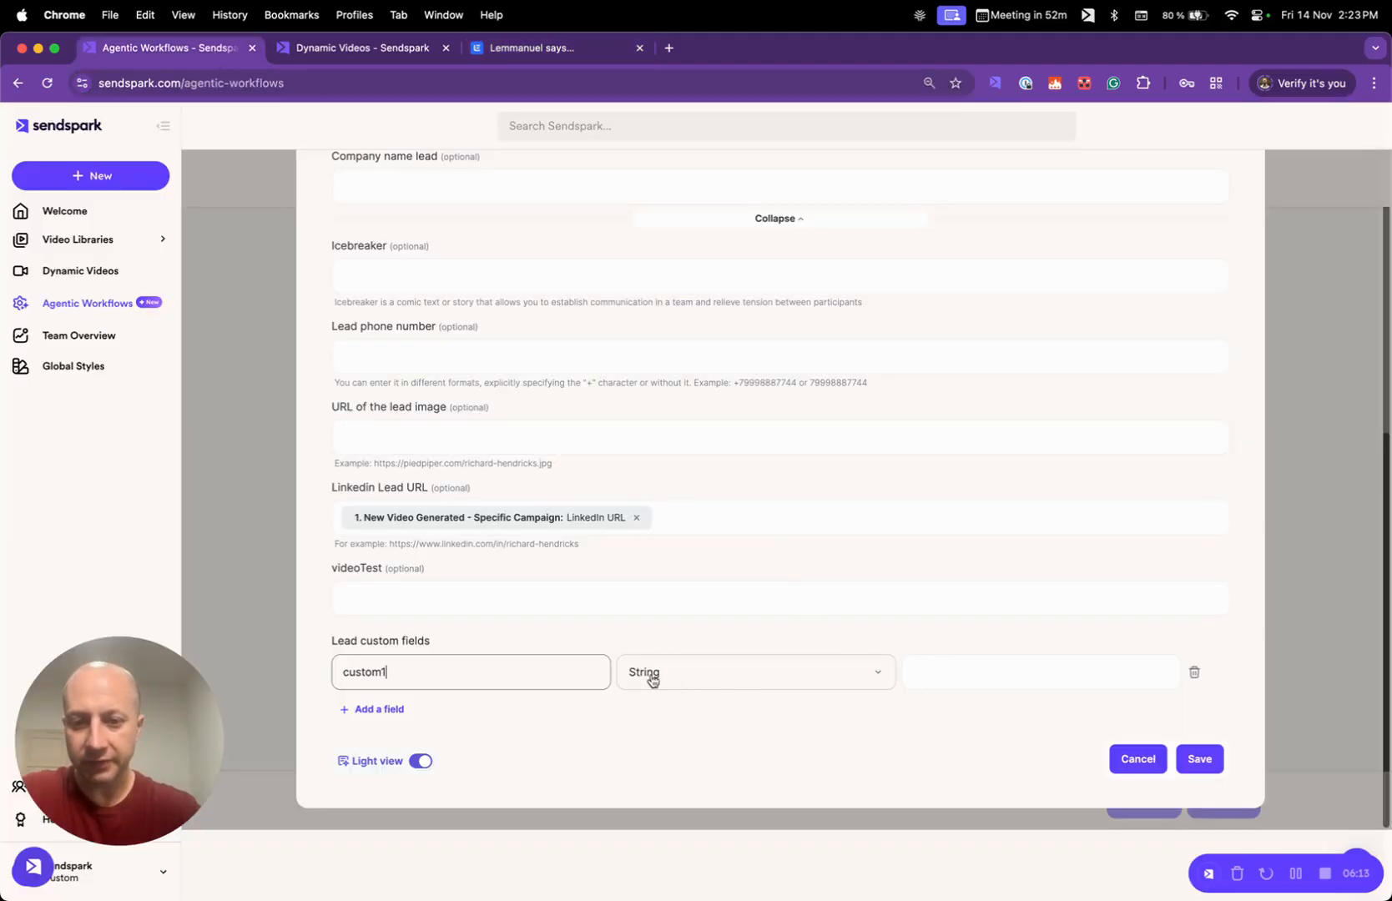
- Map the custom1 field's value to Video Link from the New Video Generated trigger and save the lemlist action
left_click(1016, 685)
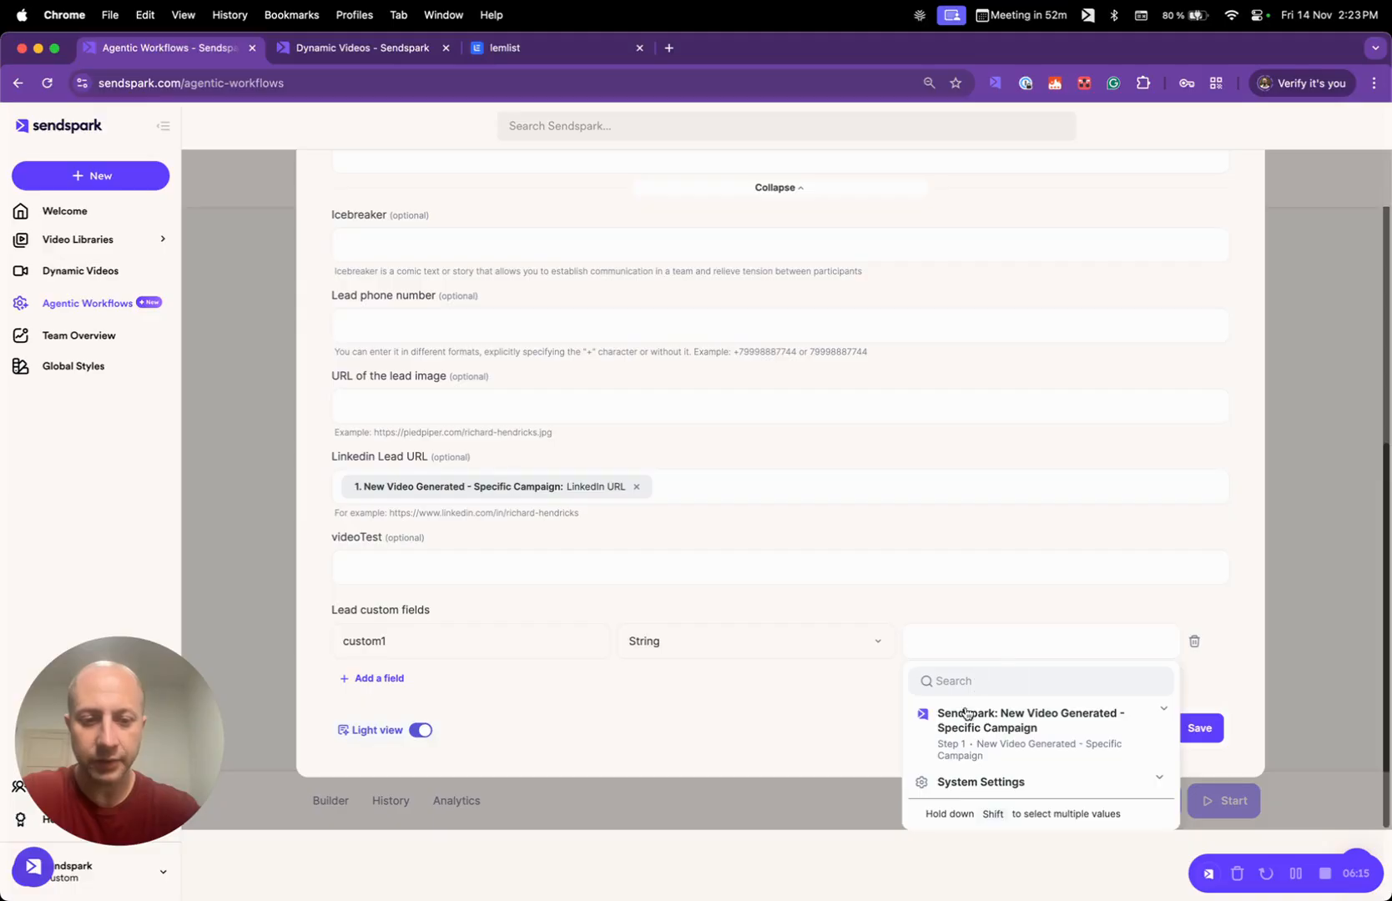
left_click(966, 714)
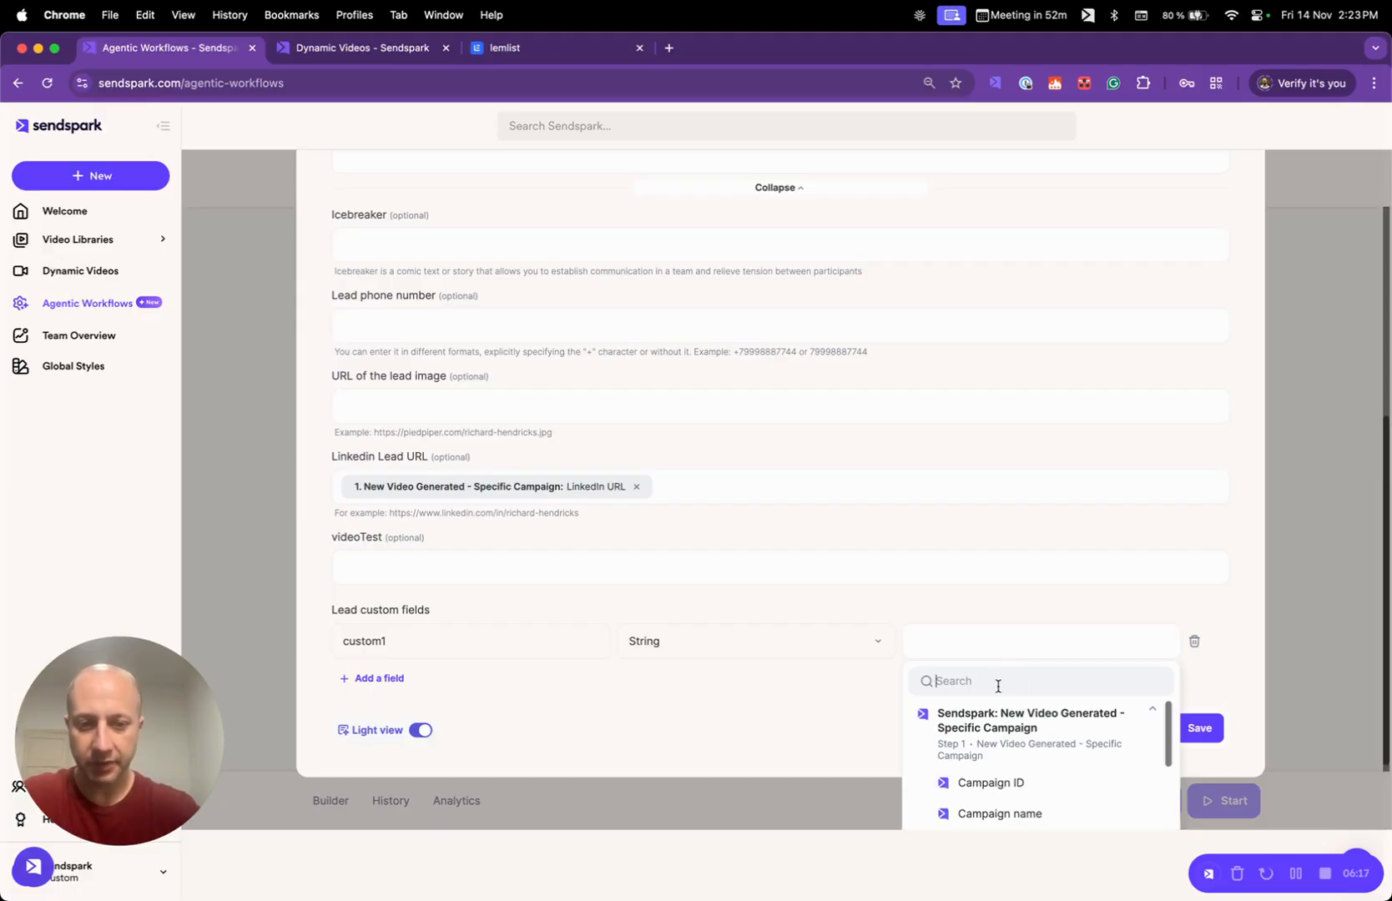
scroll(1160, 768, "down", 4)
scroll(1089, 726, "up", 4)
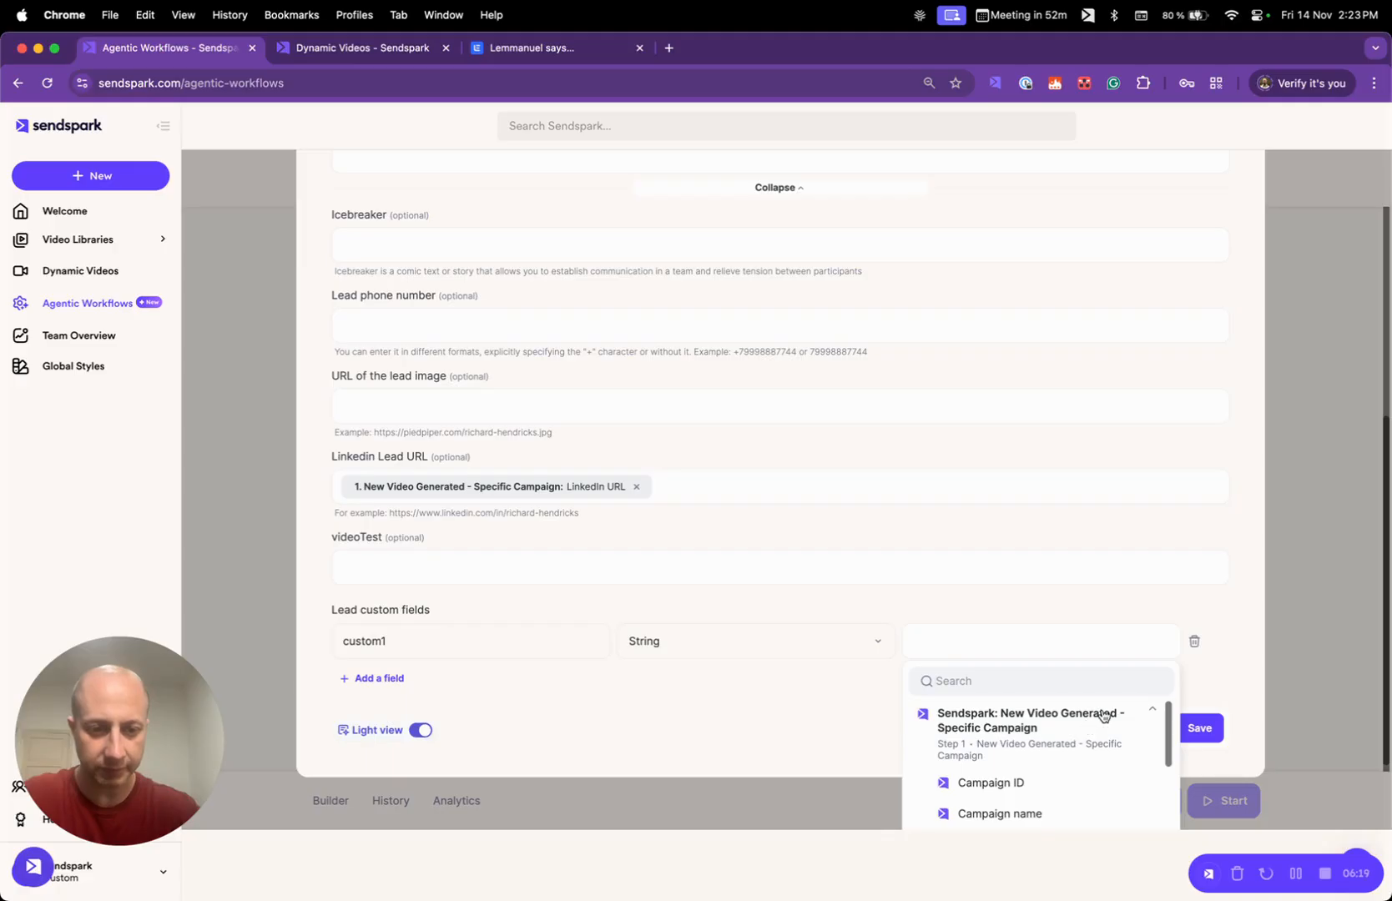
left_click(1103, 716)
left_click(1110, 718)
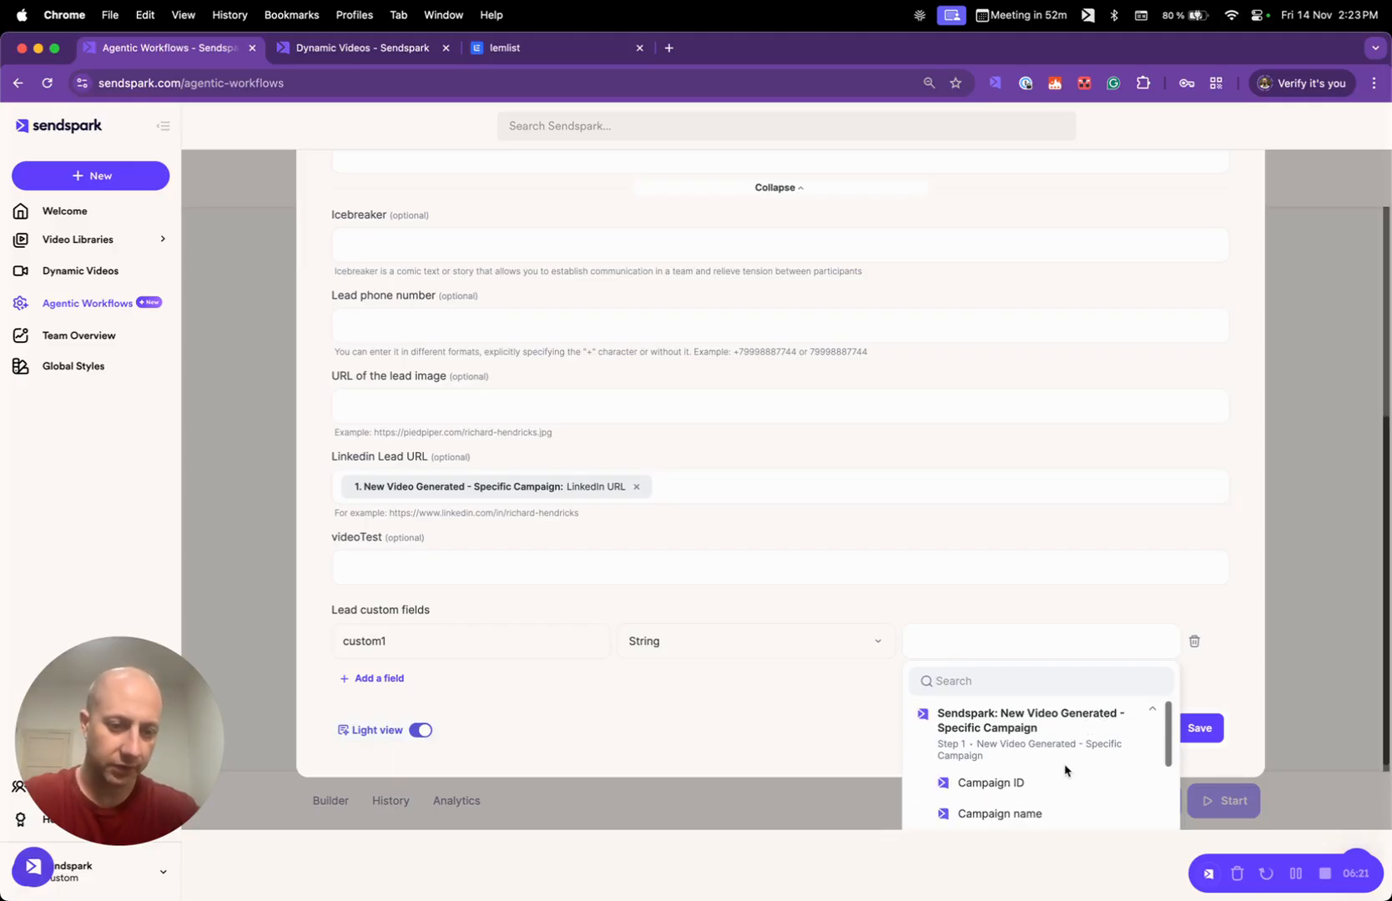
scroll(1066, 771, "down", 3)
scroll(1066, 770, "up", 2)
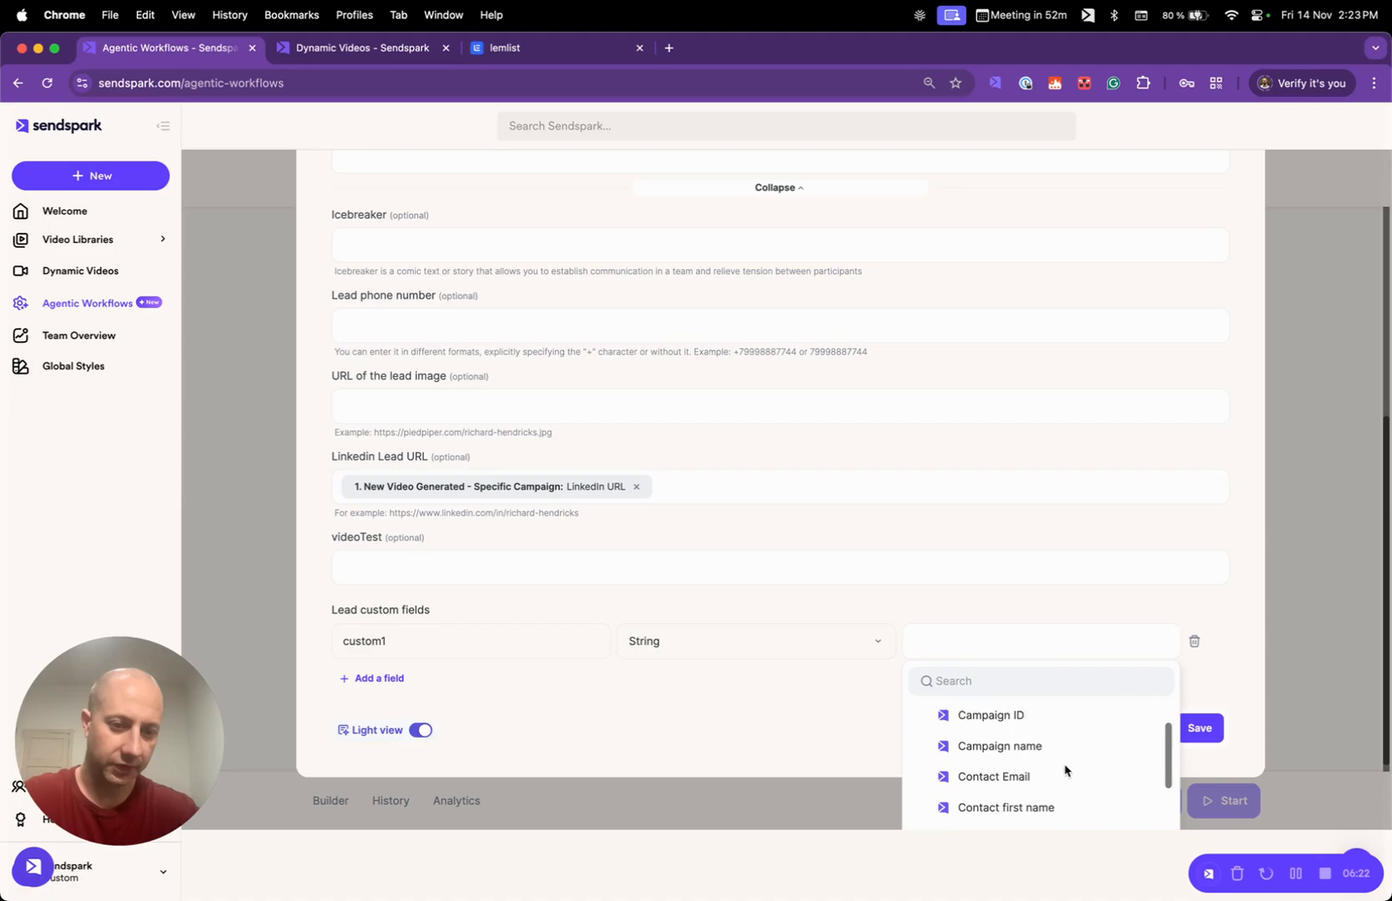
left_click(1002, 681)
type("video")
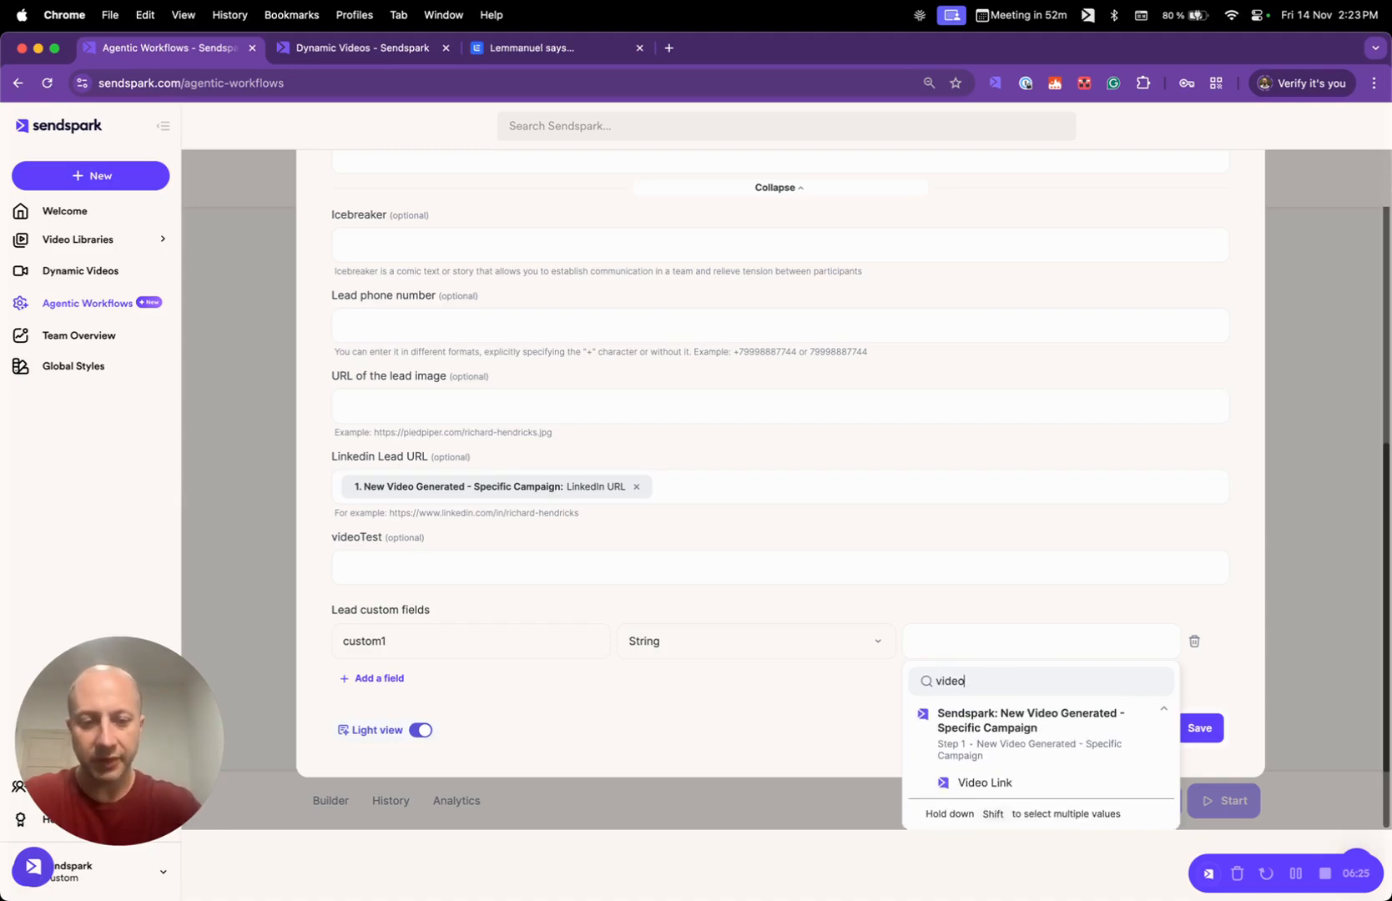
left_click(989, 782)
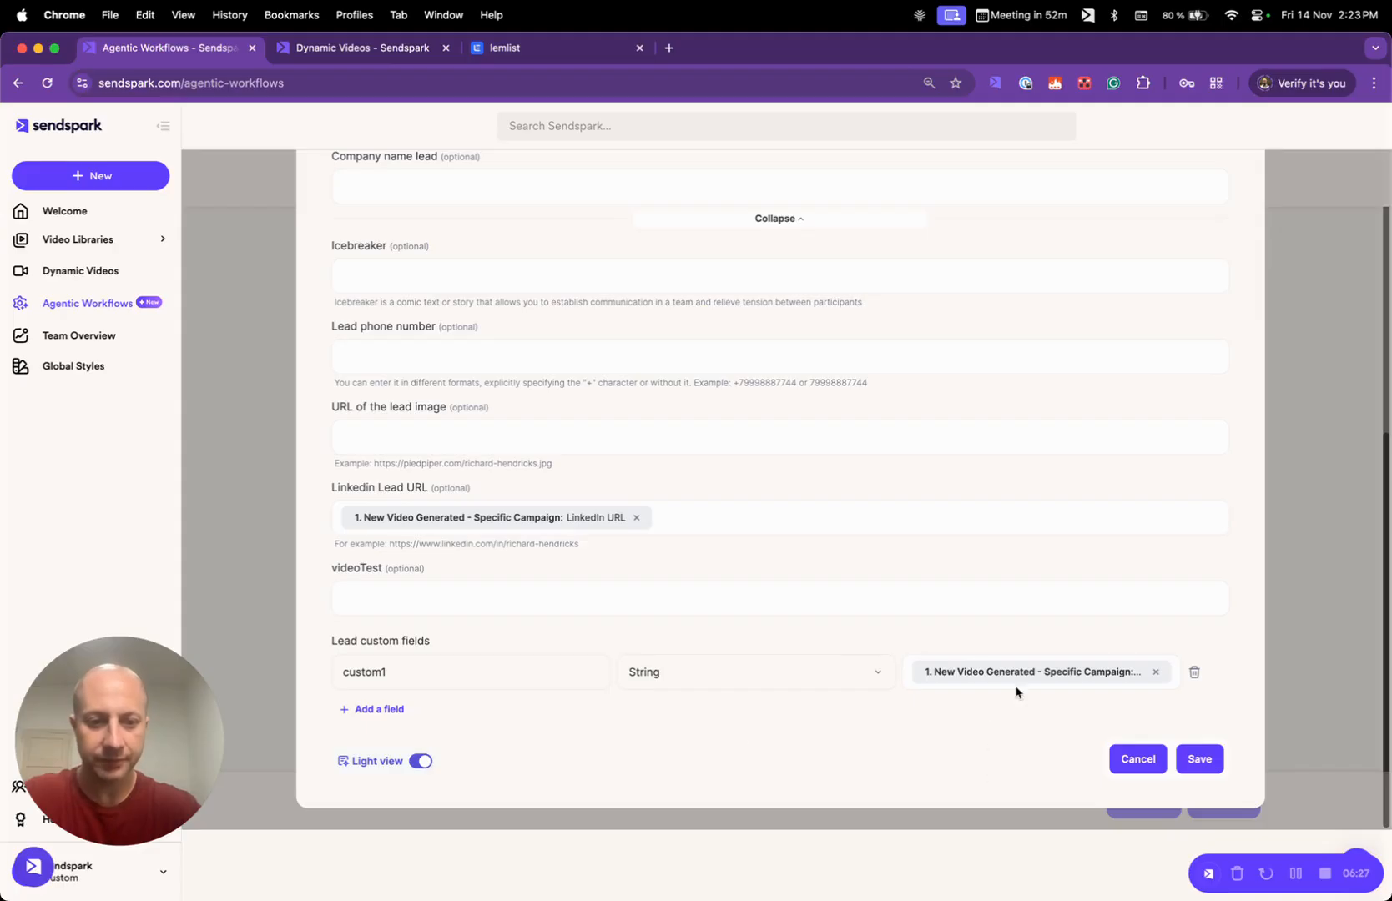
left_click(1210, 758)
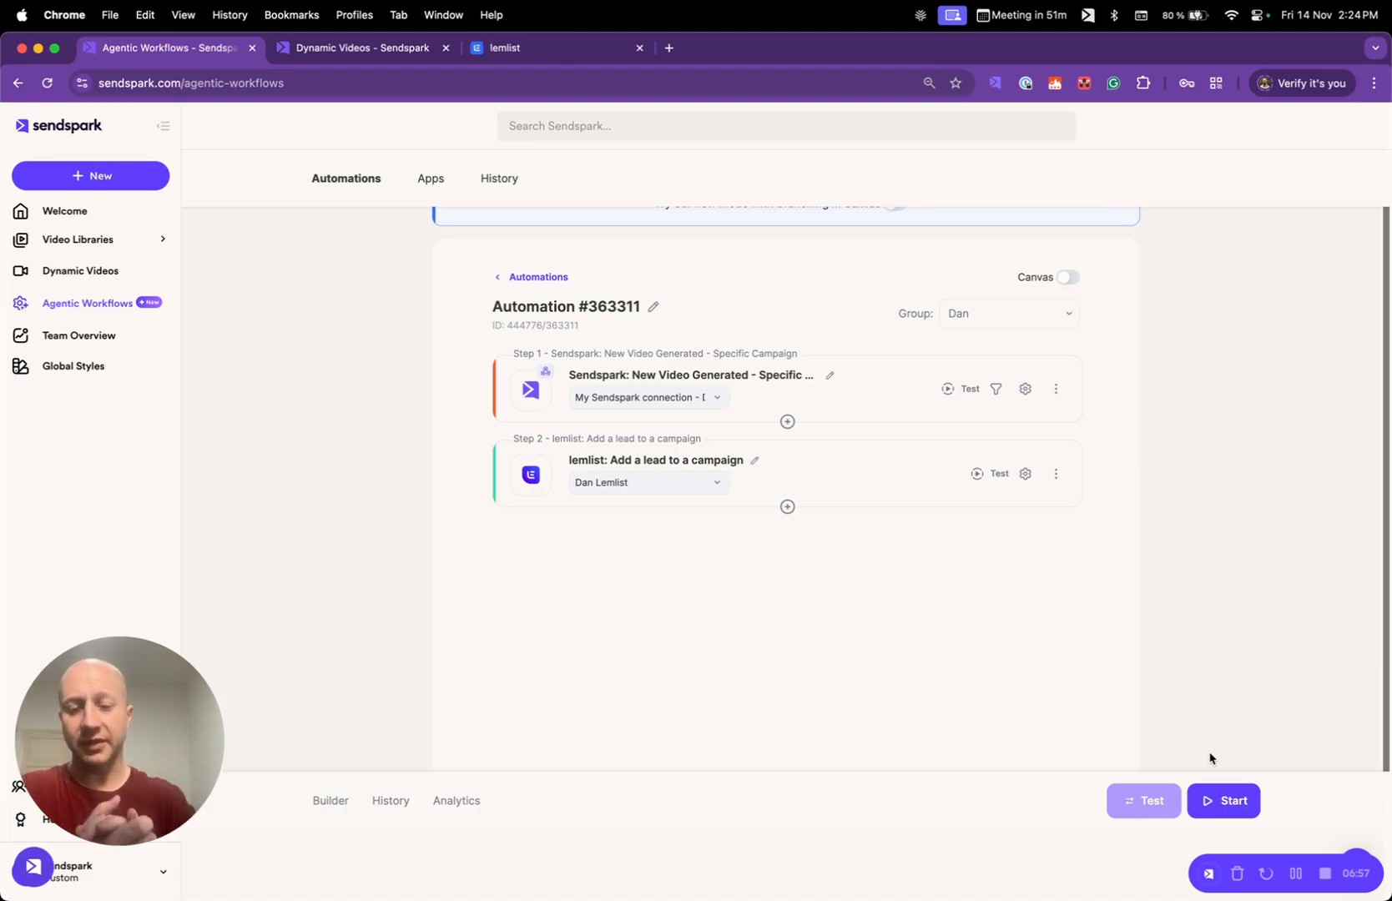
- Review the Lemlist LinkedIn dynamic video campaign in Sendspark and the LinkedIn chat message step in the lemlist sequence
left_click(355, 48)
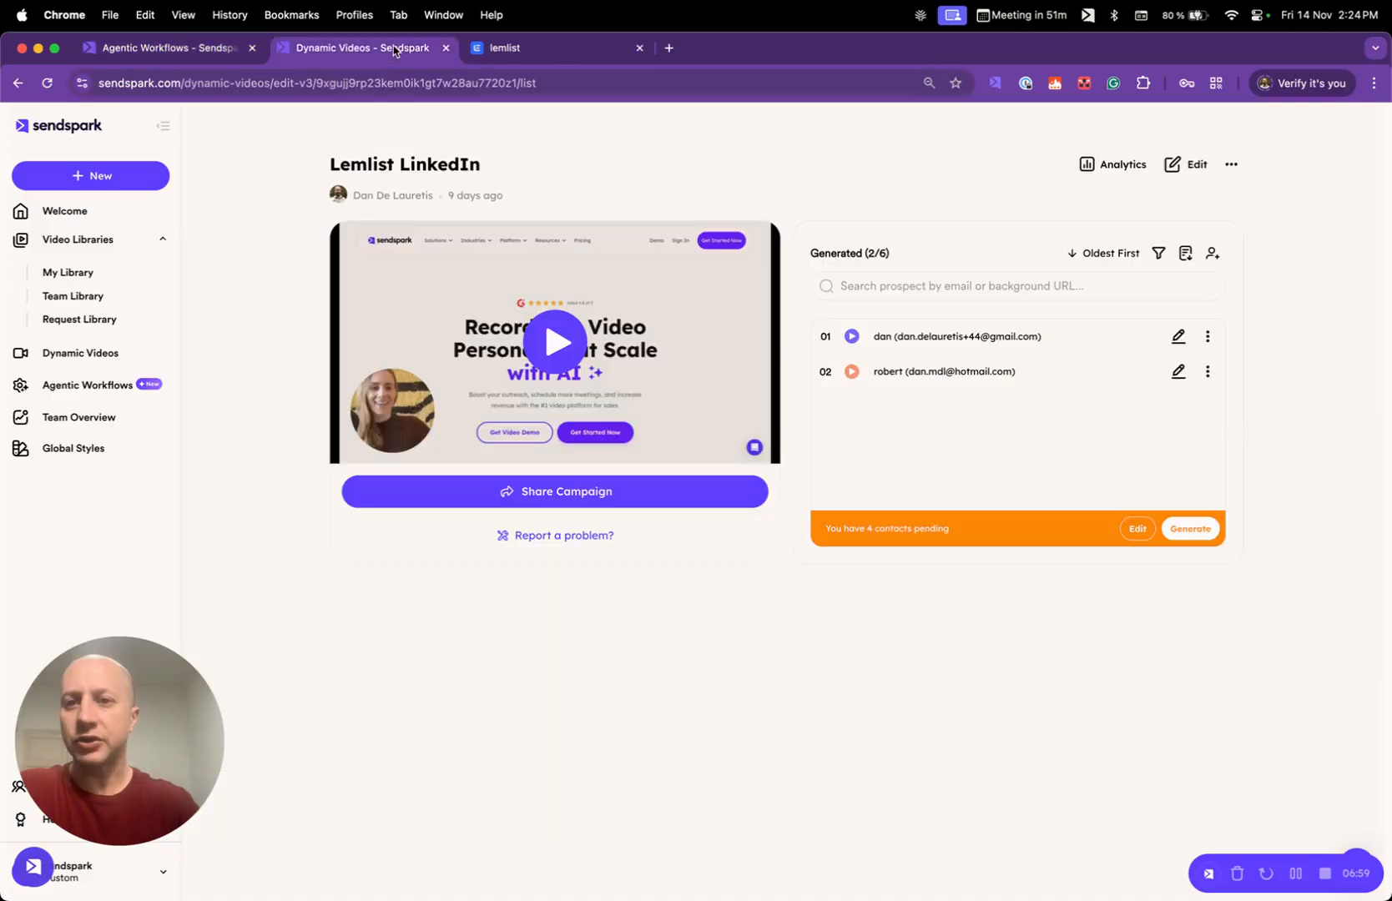
left_click(541, 47)
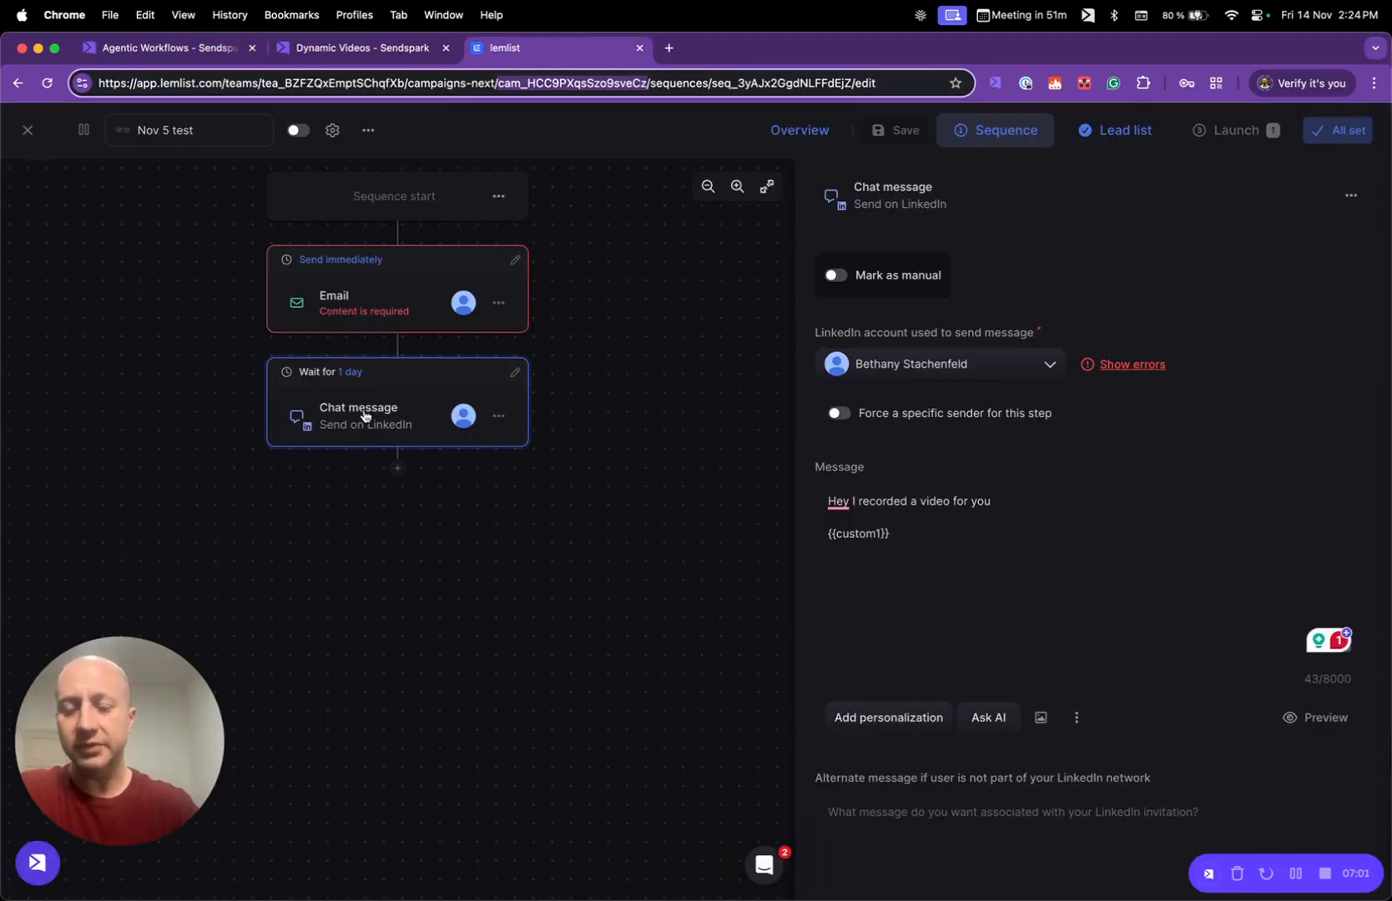